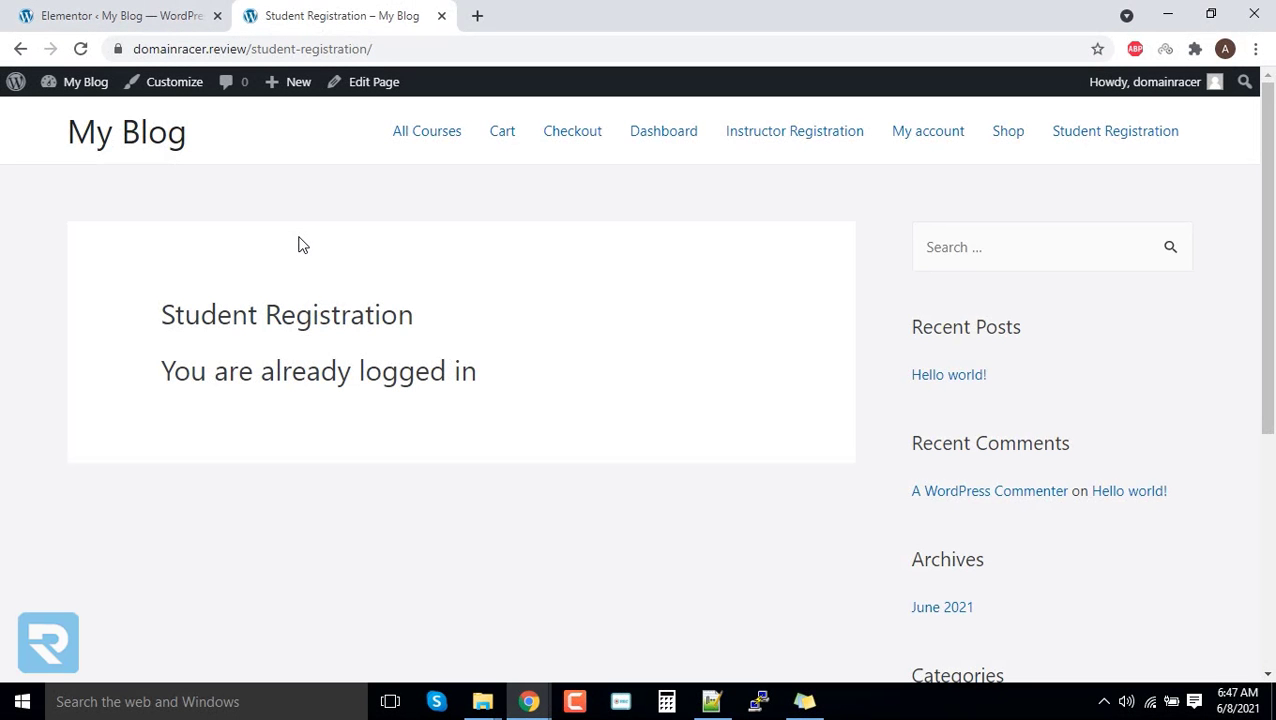
# Search Add New plugins for 'user menus', then install and activate User Menus, allowing the opt-in.
pyautogui.click(70, 14)
pyautogui.scroll(-3, 60, 340)
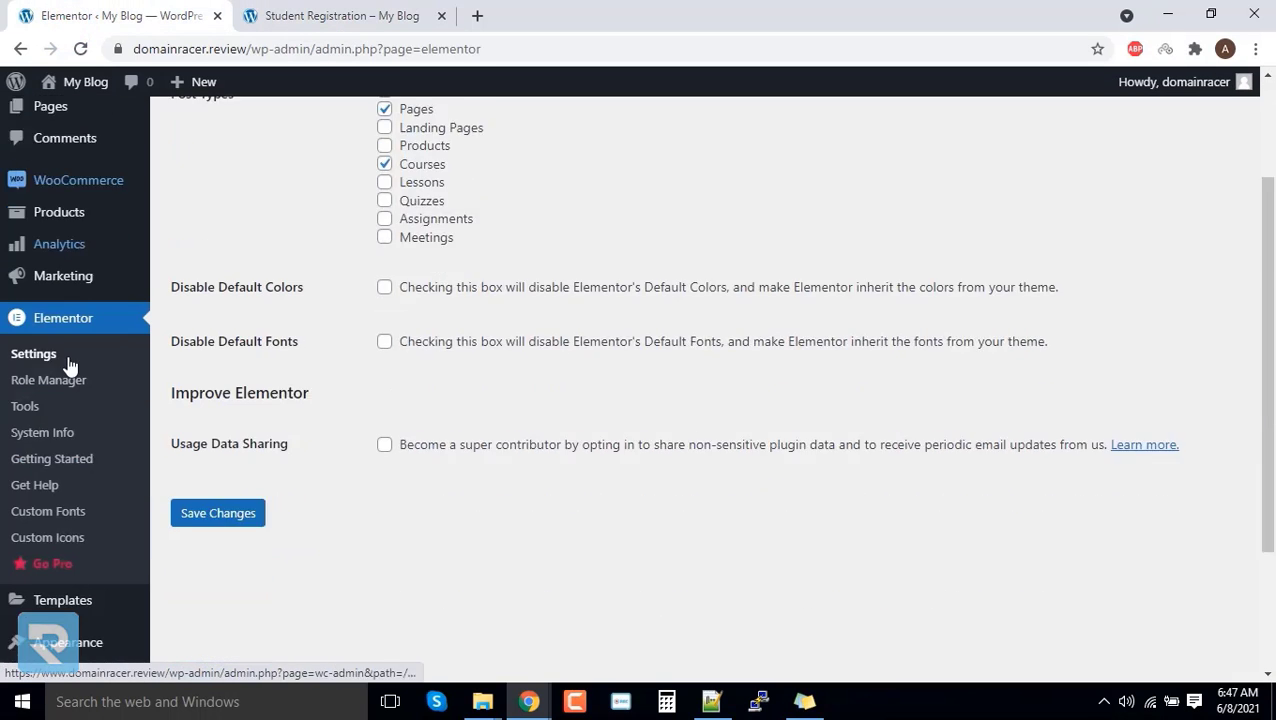
pyautogui.moveTo(66, 502)
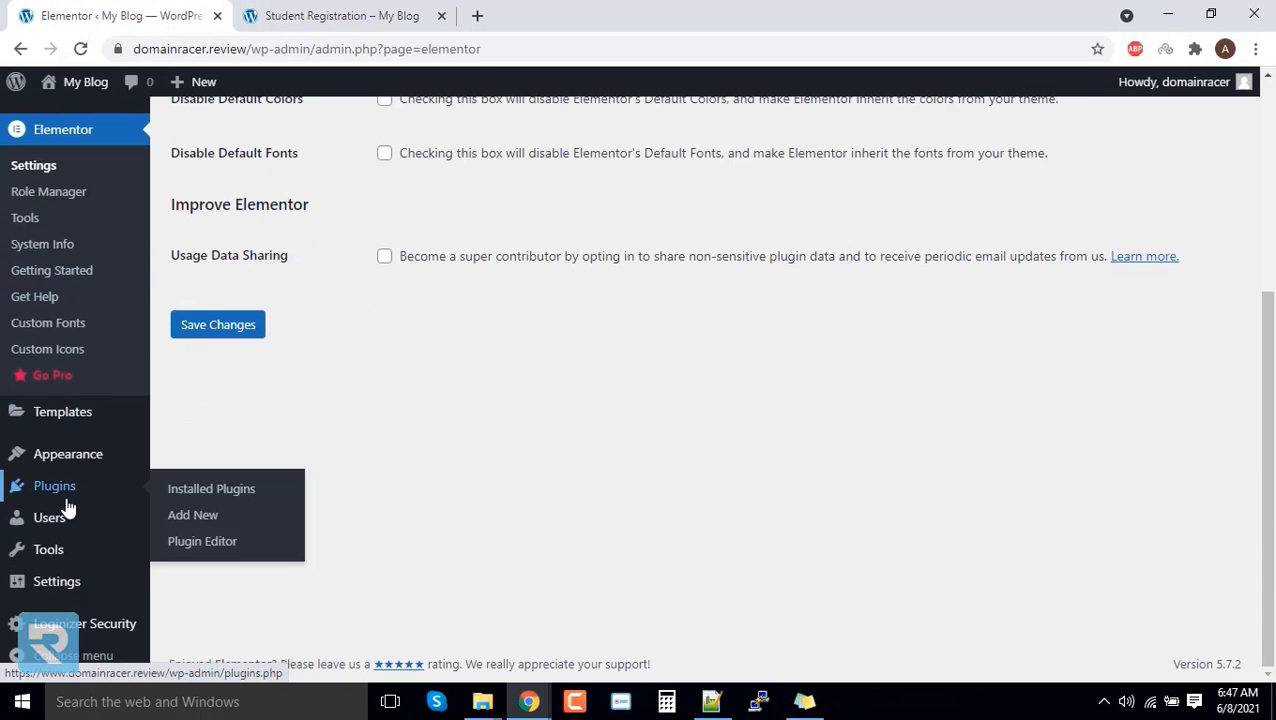
pyautogui.click(211, 525)
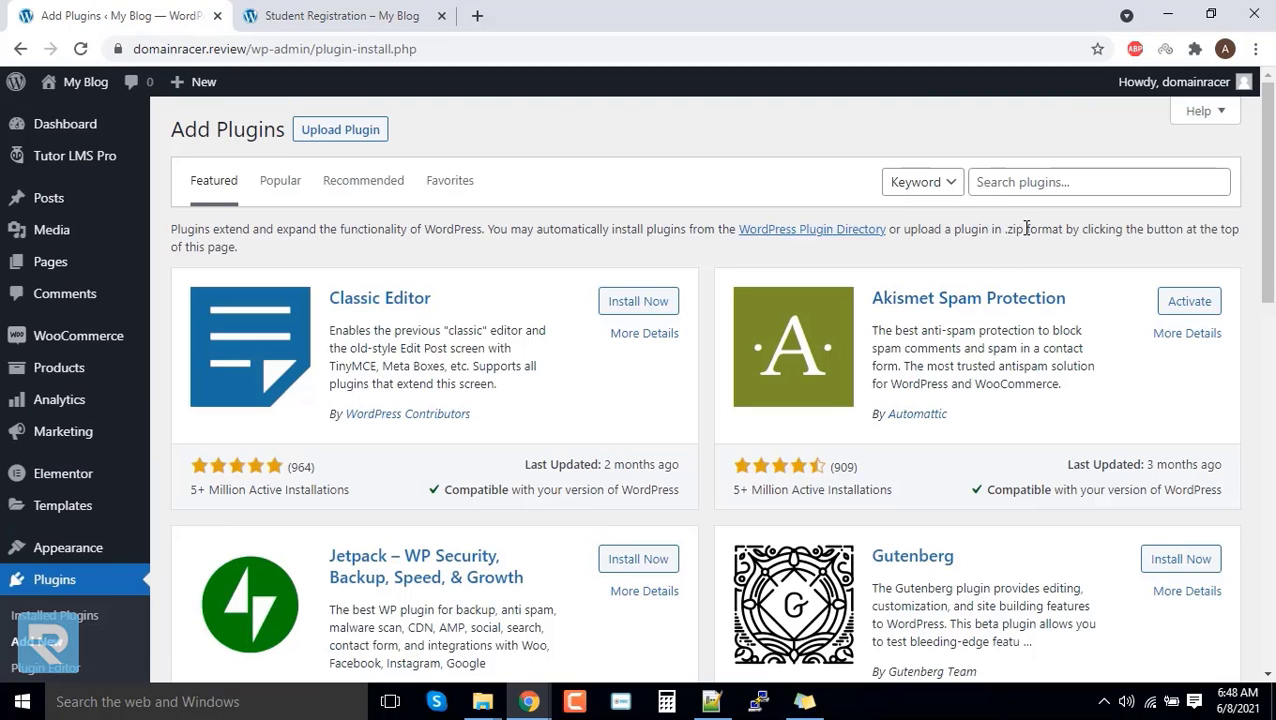
pyautogui.click(1025, 180)
pyautogui.click(1005, 180)
pyautogui.write('user menus')
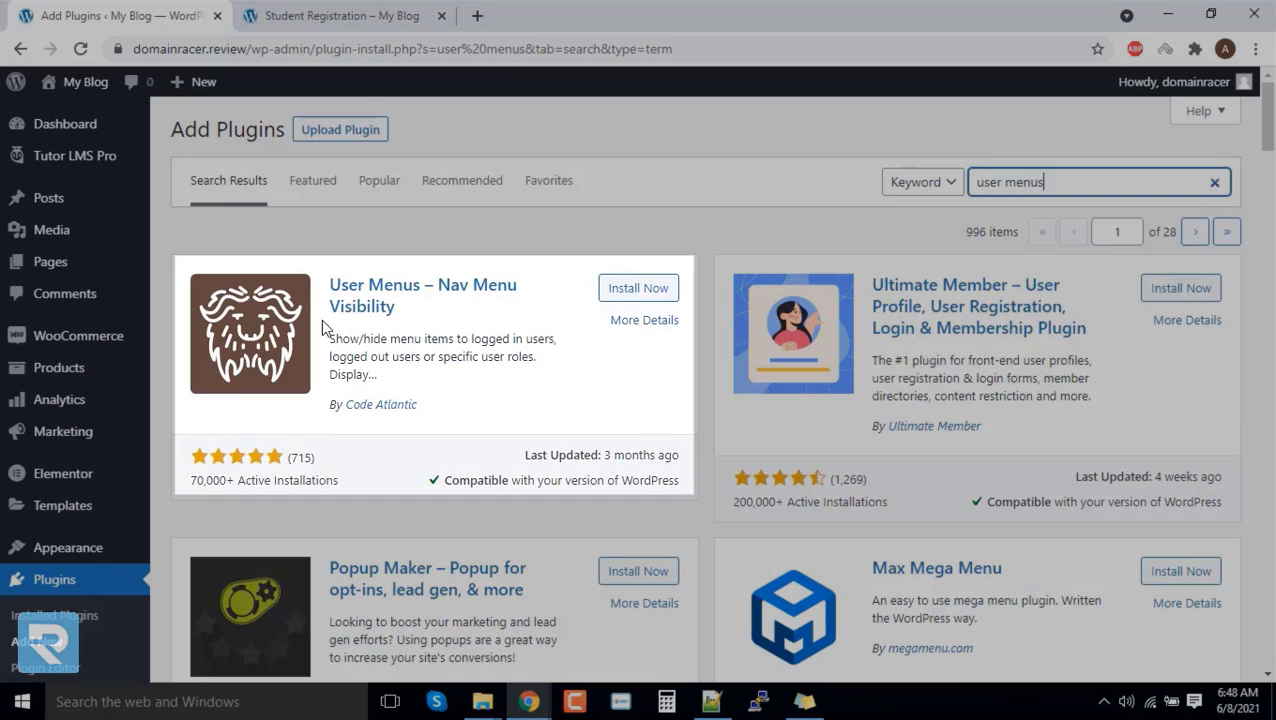
pyautogui.click(620, 292)
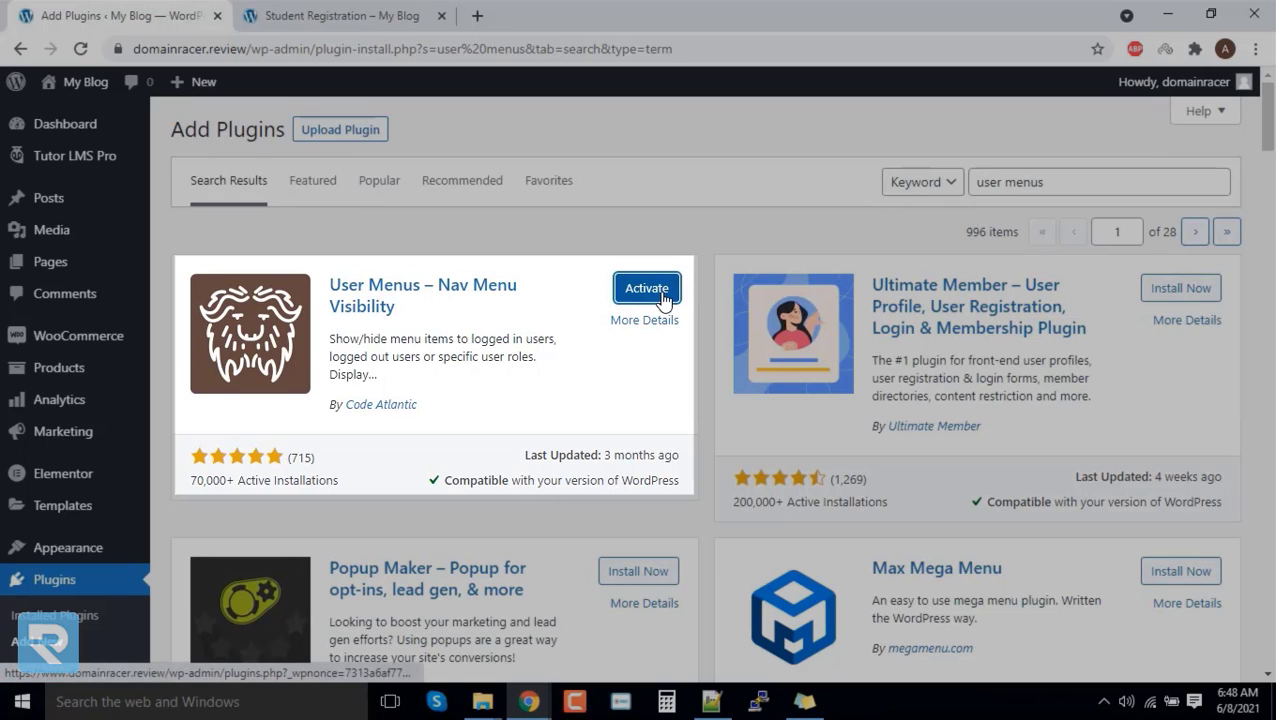
pyautogui.click(662, 300)
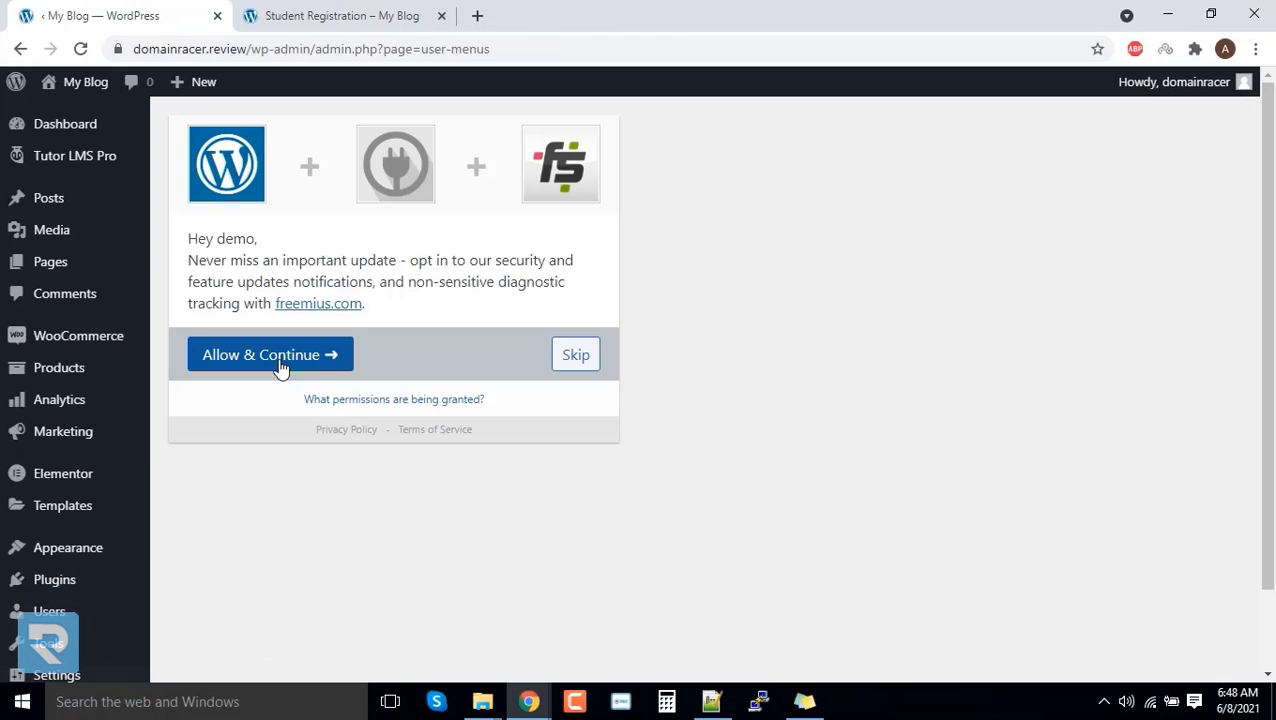
pyautogui.click(280, 362)
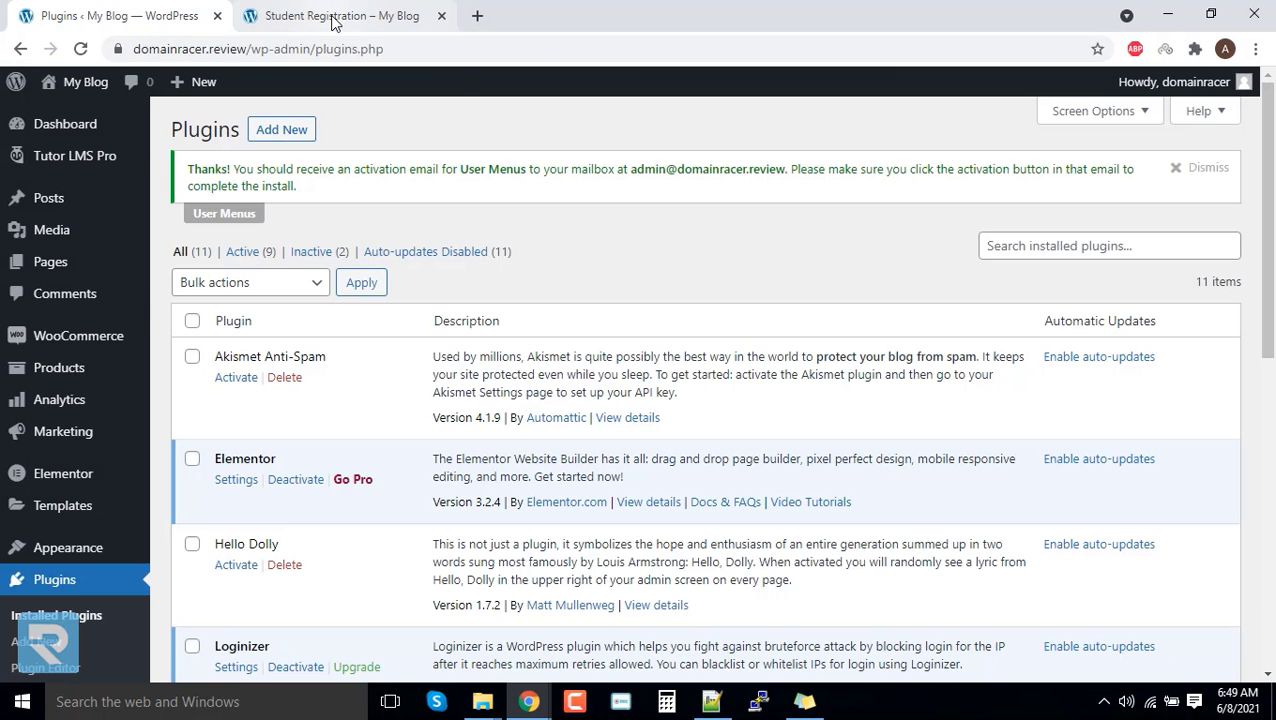
# Load the Student Registration page's address in a new incognito window.
pyautogui.click(335, 18)
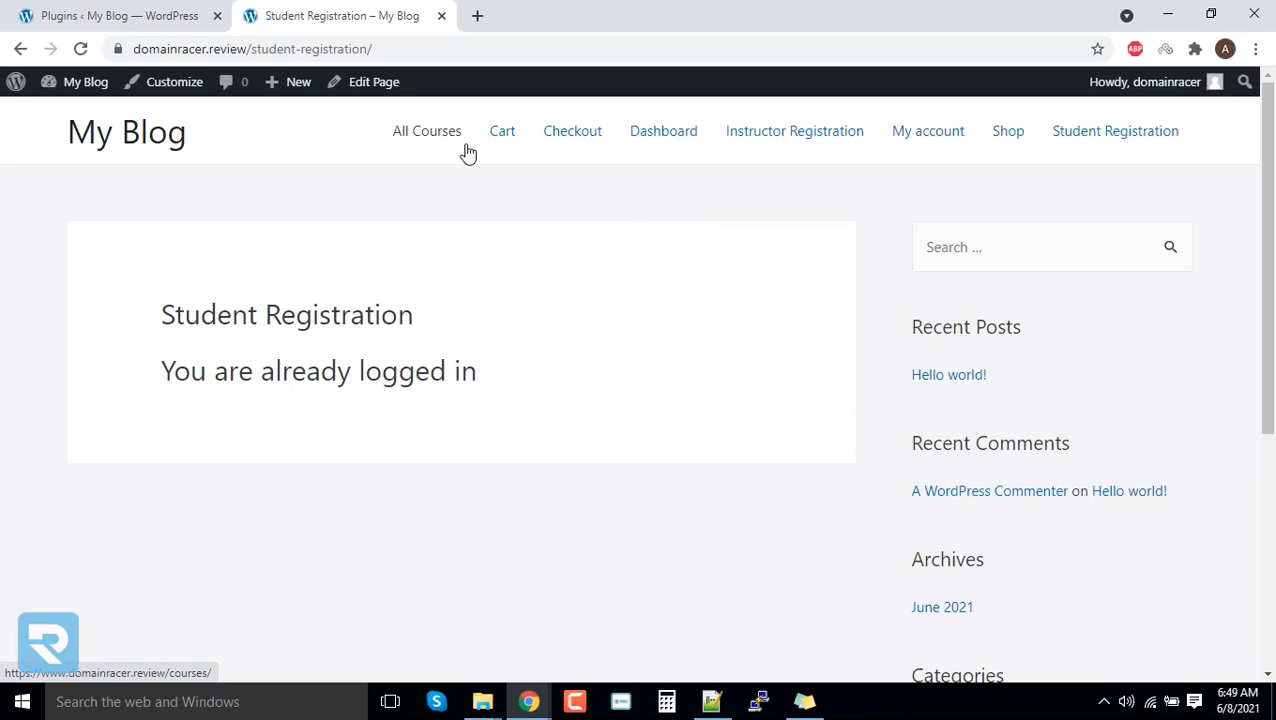
pyautogui.click(1256, 48)
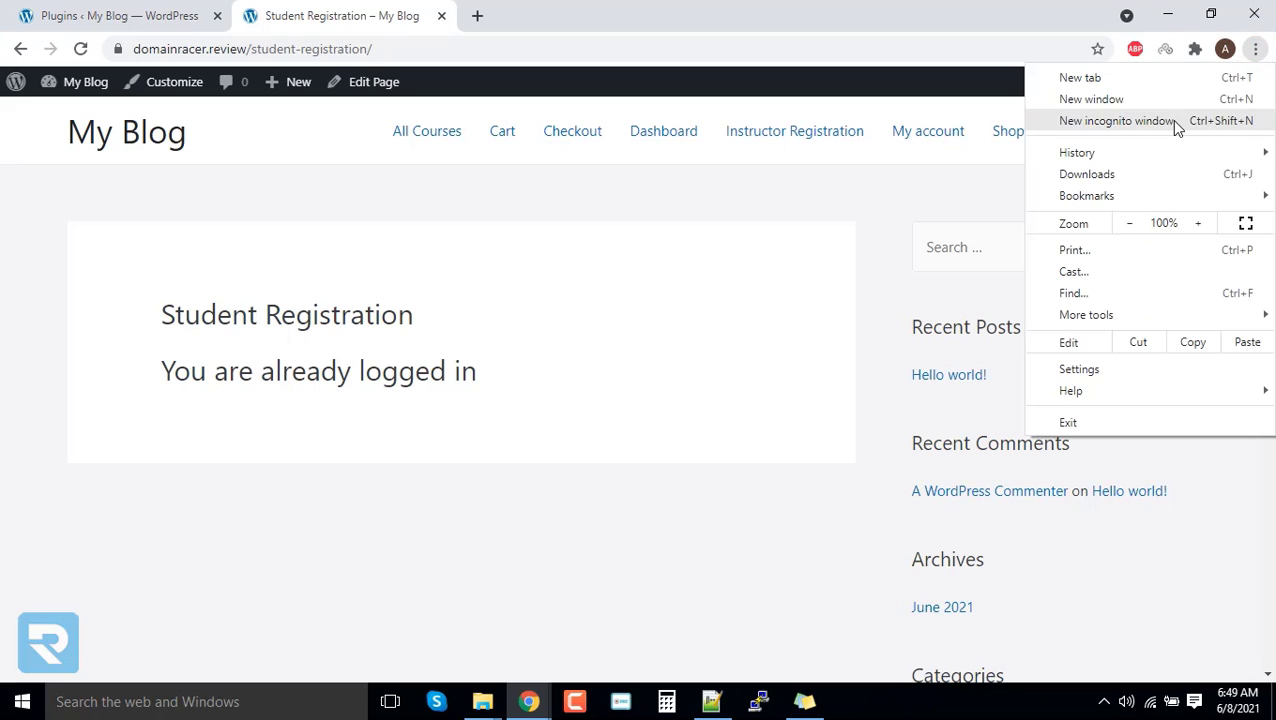
pyautogui.click(1117, 120)
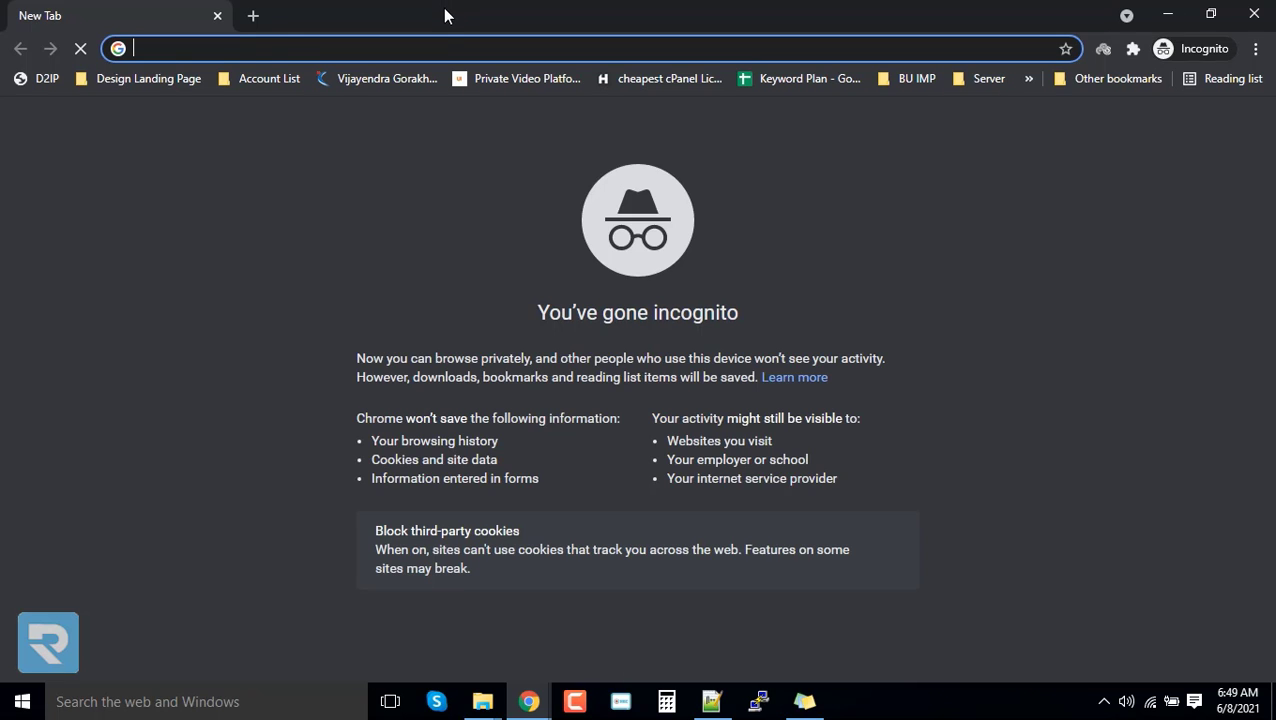
pyautogui.hotkey('alt', 'Tab')
pyautogui.click(430, 44)
pyautogui.hotkey('ctrl', 'c')
pyautogui.hotkey('alt', 'Tab')
pyautogui.hotkey('ctrl', 'v')
pyautogui.press('Return')
# Back in the logged-in window, go to the site's home page.
pyautogui.hotkey('alt', 'Tab')
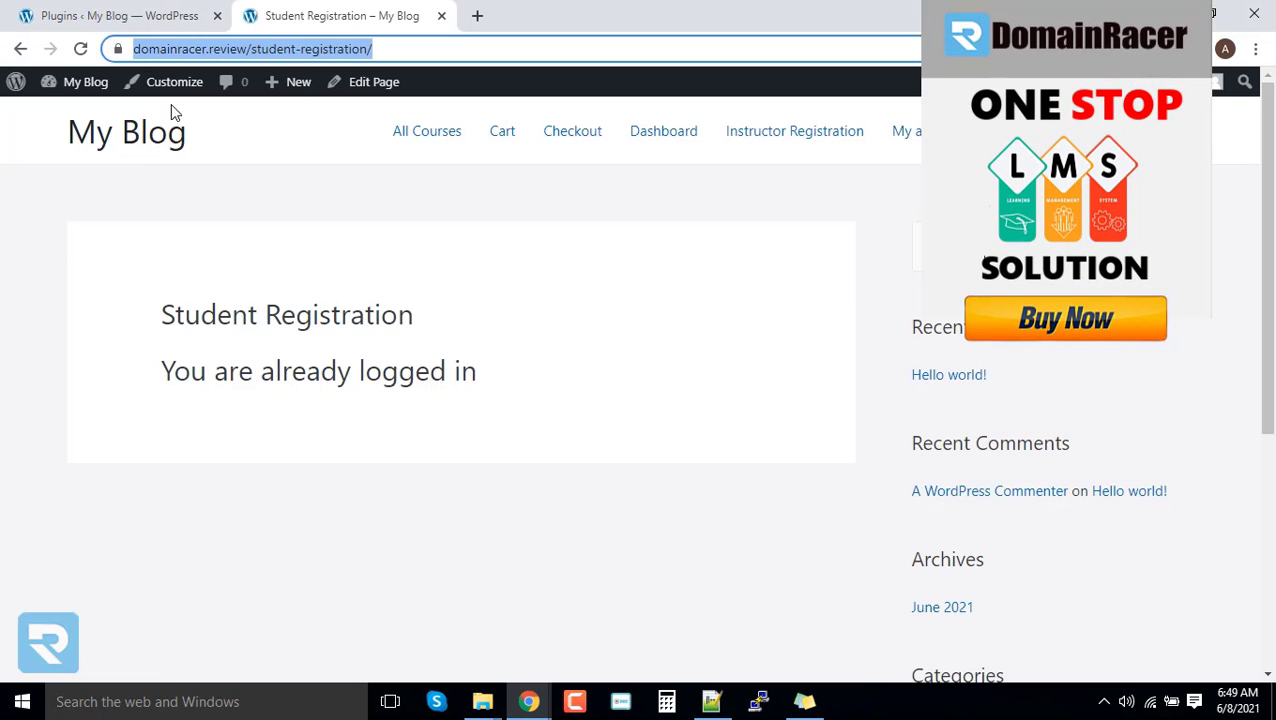
pyautogui.click(170, 104)
pyautogui.click(157, 131)
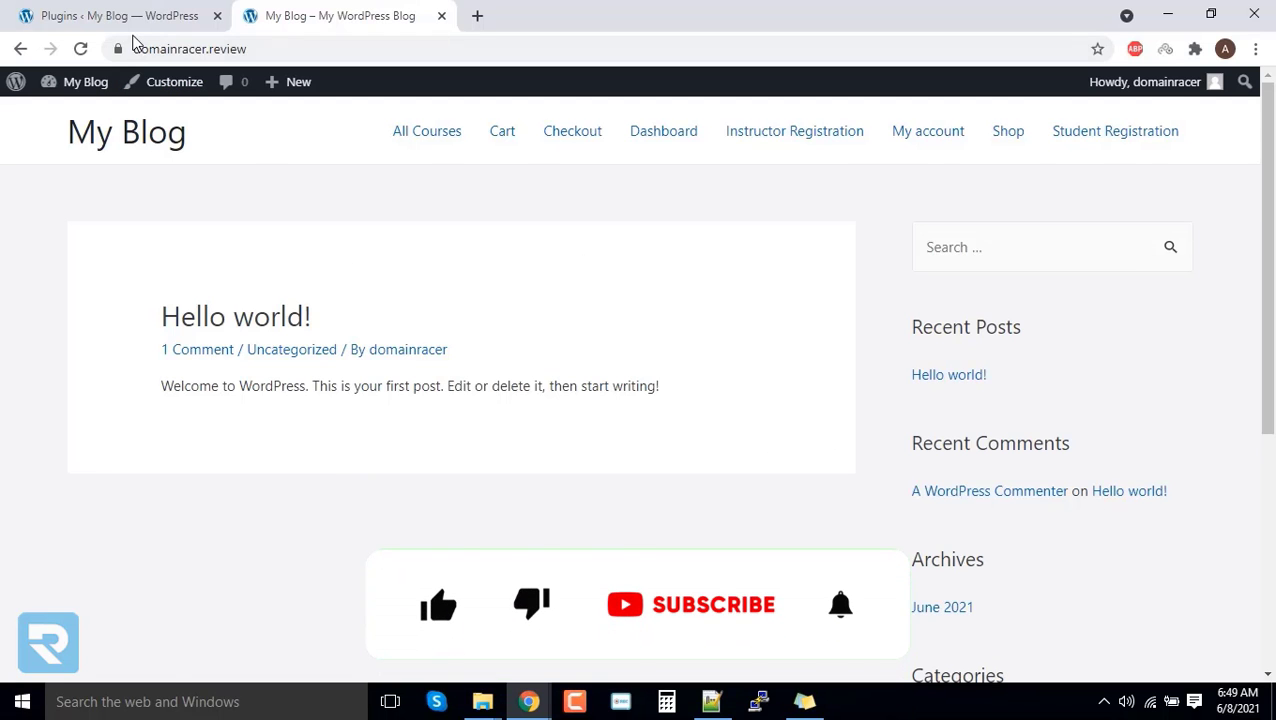
# Under Appearance > Menus, create a menu named 'LMS' assigned to the Primary Menu location.
pyautogui.click(131, 20)
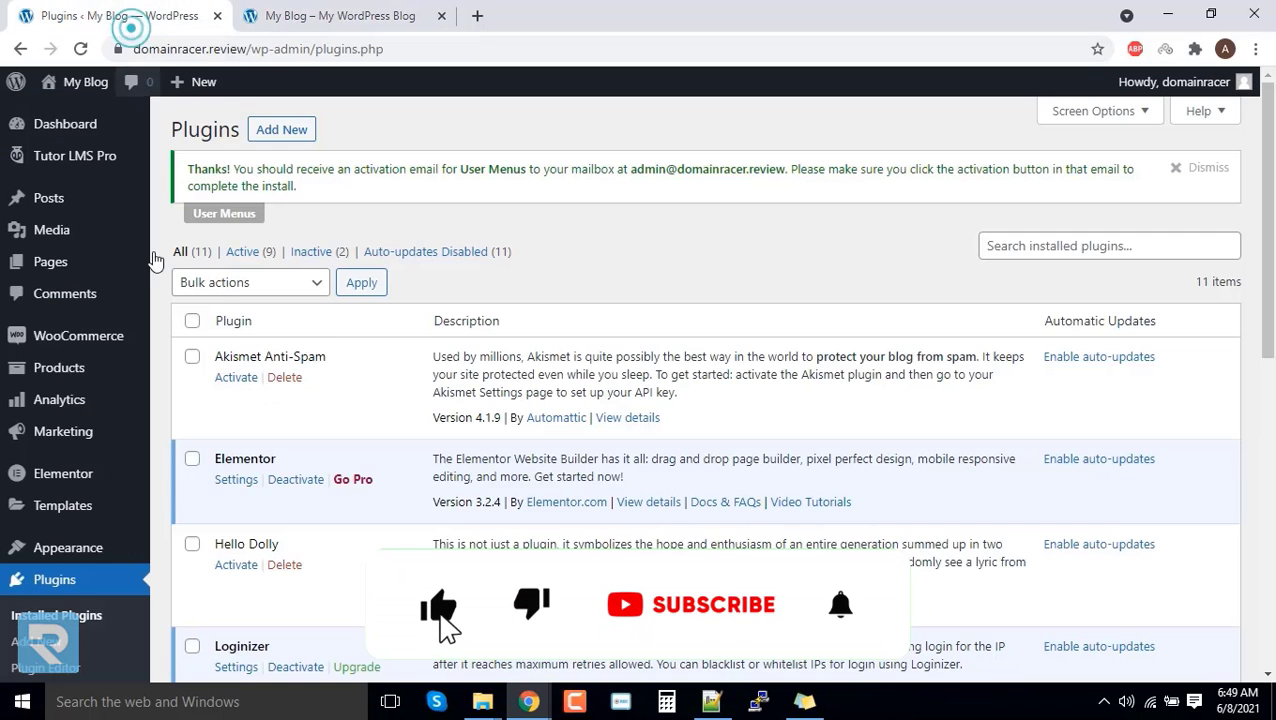
pyautogui.moveTo(65, 485)
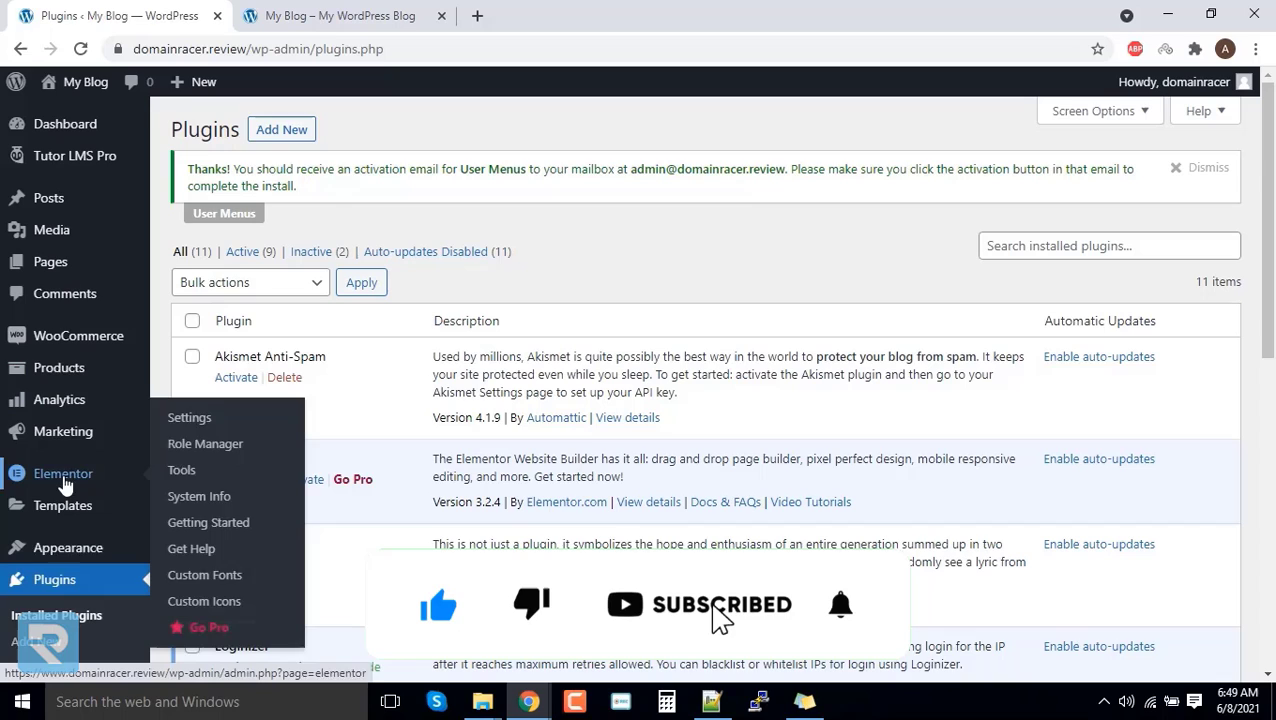
pyautogui.moveTo(68, 547)
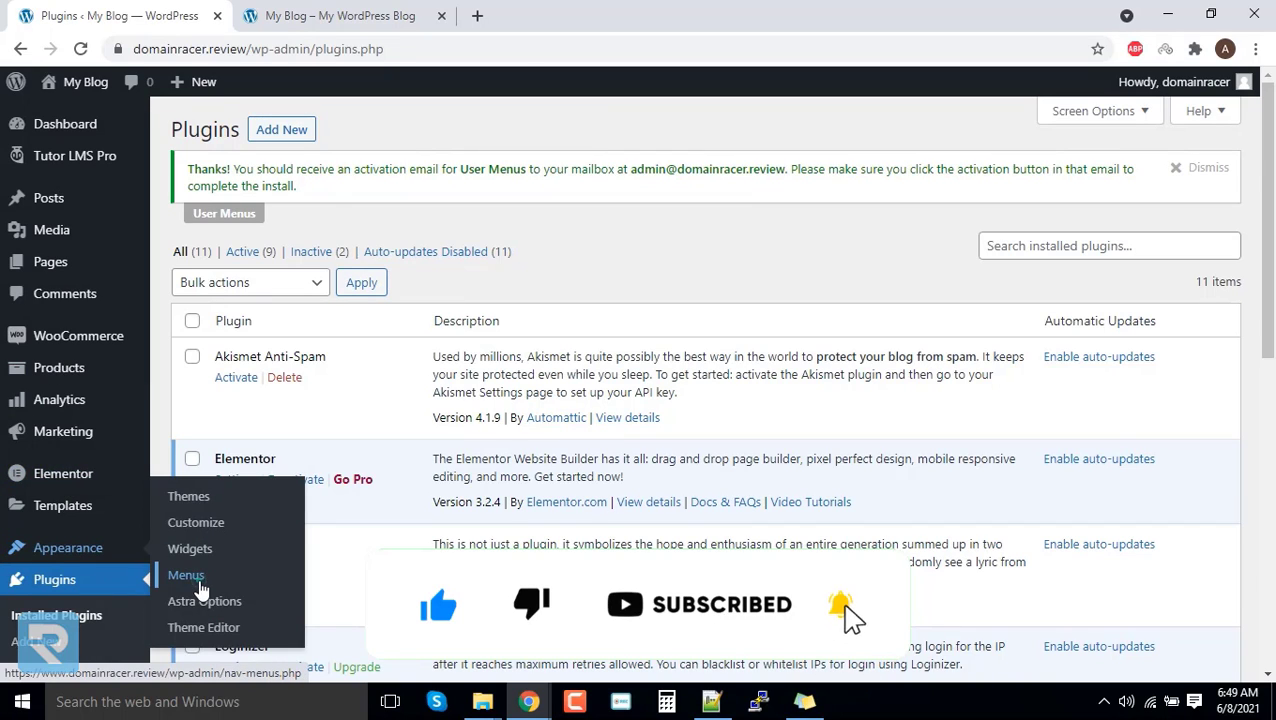
pyautogui.click(199, 585)
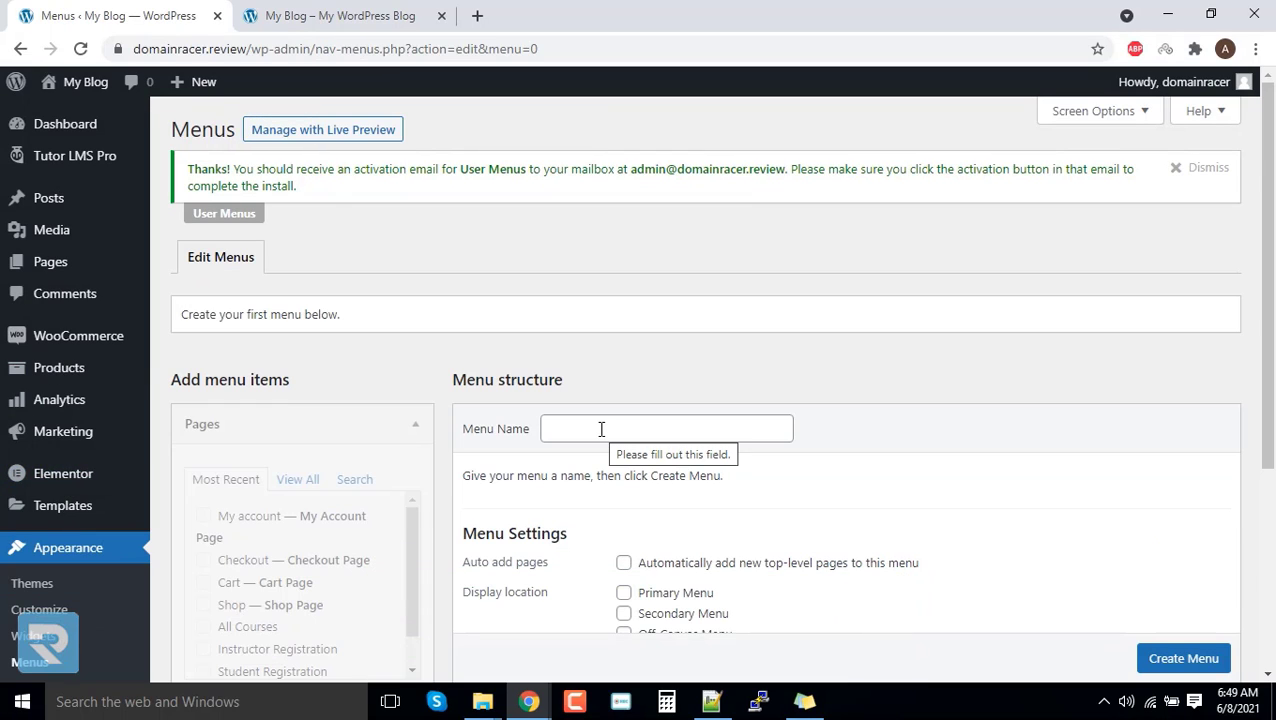
pyautogui.click(601, 429)
pyautogui.write('LMS')
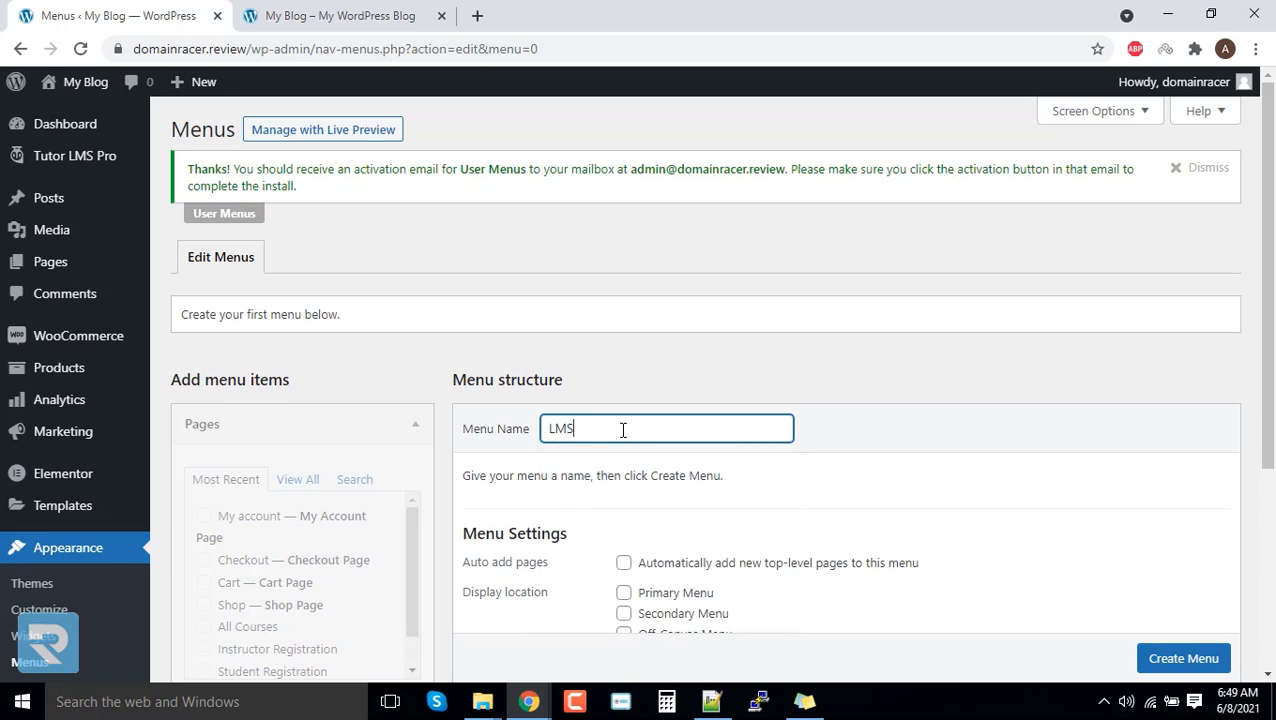
pyautogui.scroll(-1, 700, 517)
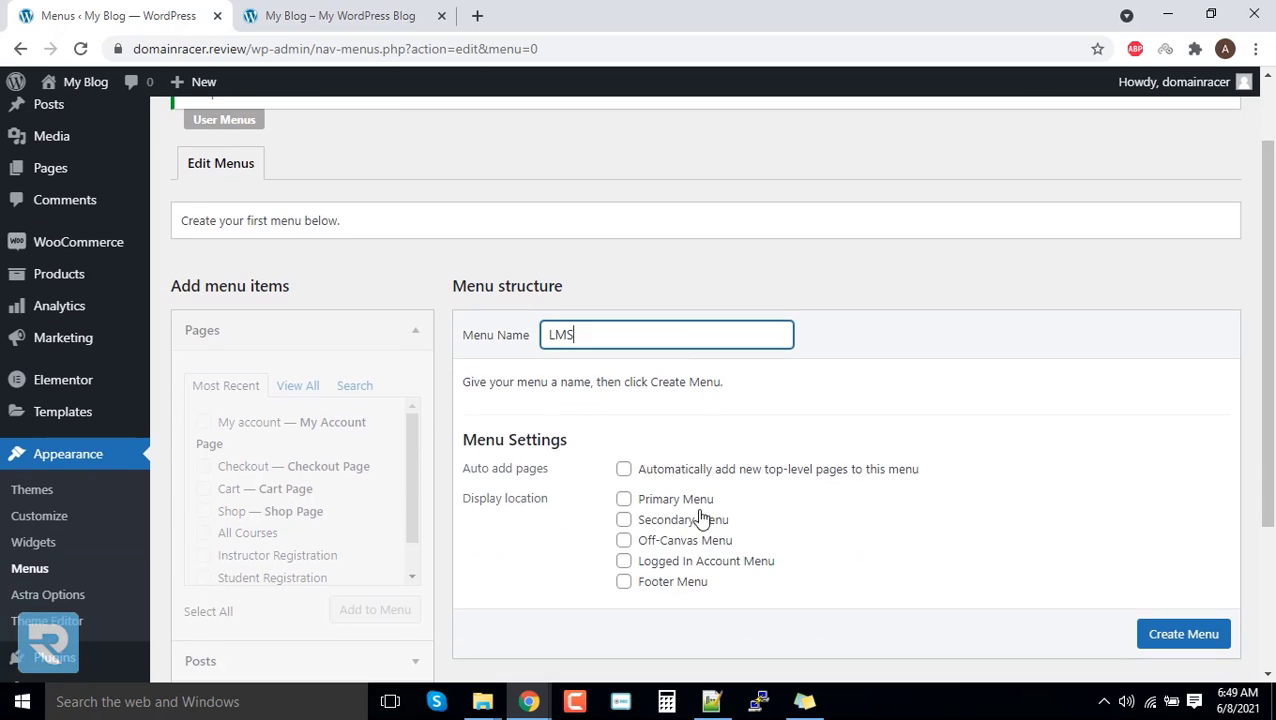
pyautogui.click(624, 499)
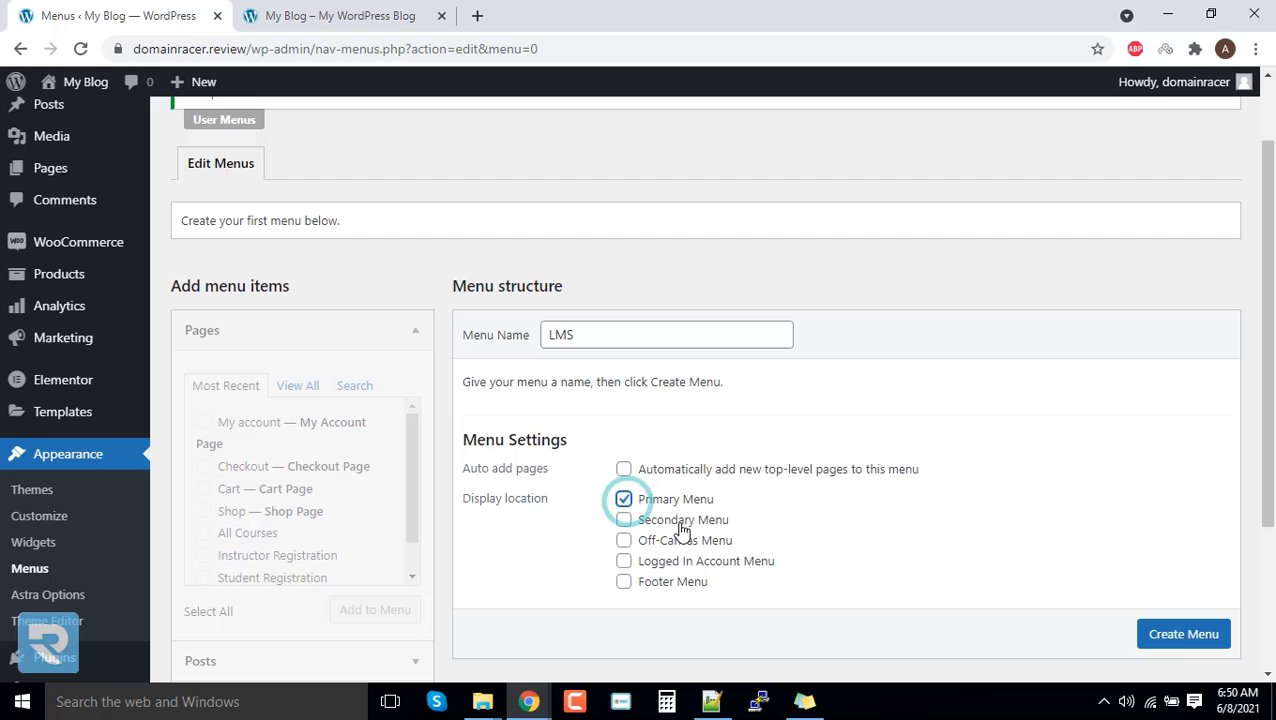
pyautogui.scroll(-1, 1185, 645)
pyautogui.click(1184, 605)
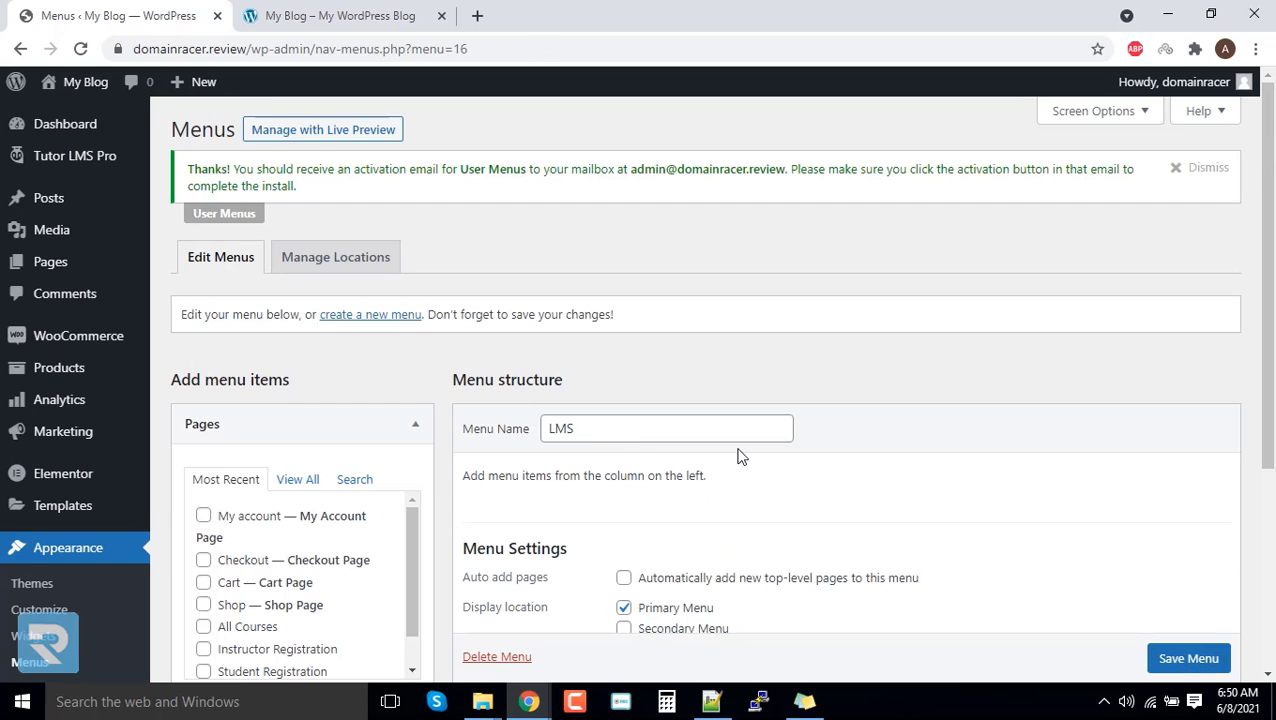
pyautogui.scroll(-2, 570, 458)
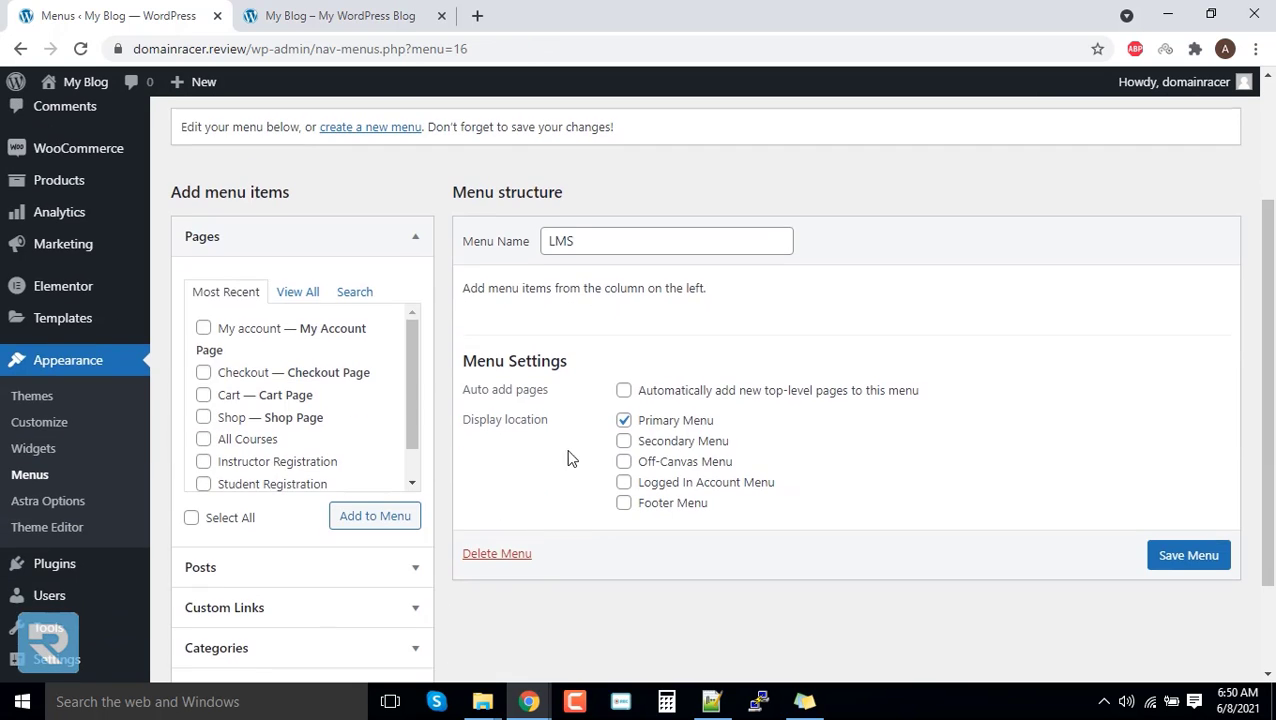
pyautogui.click(333, 10)
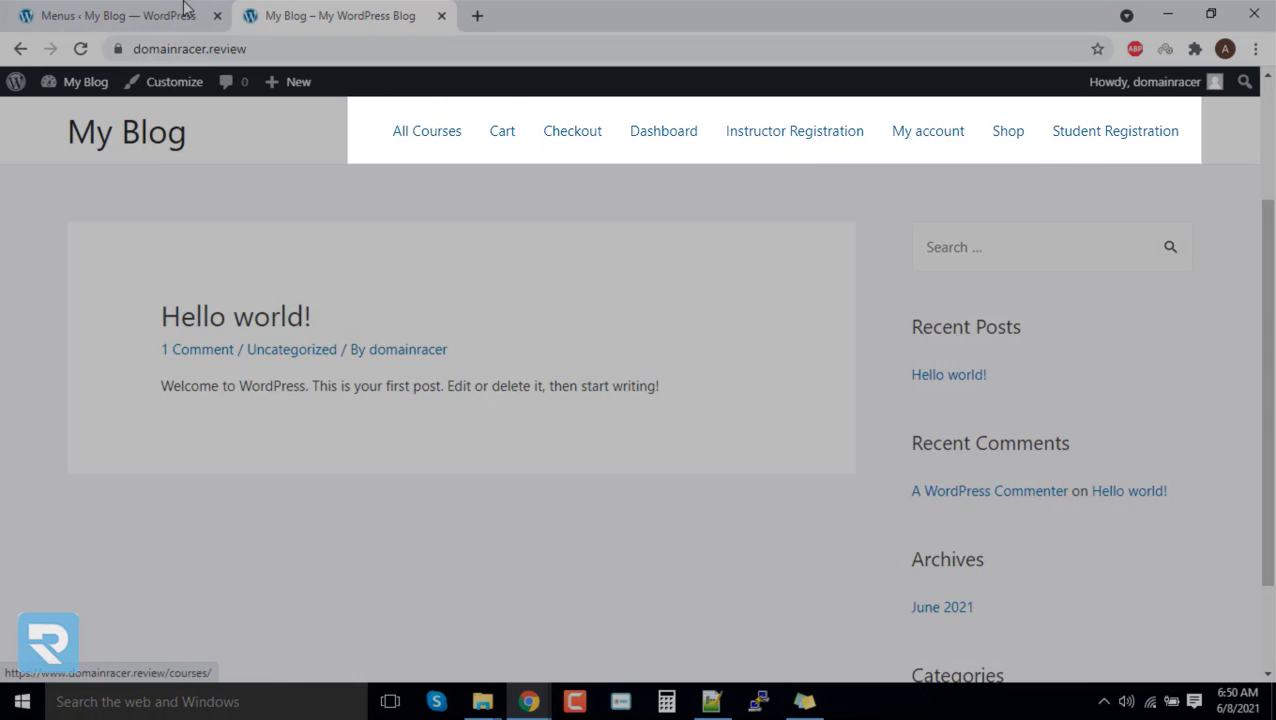
pyautogui.hotkey('alt', 'Tab')
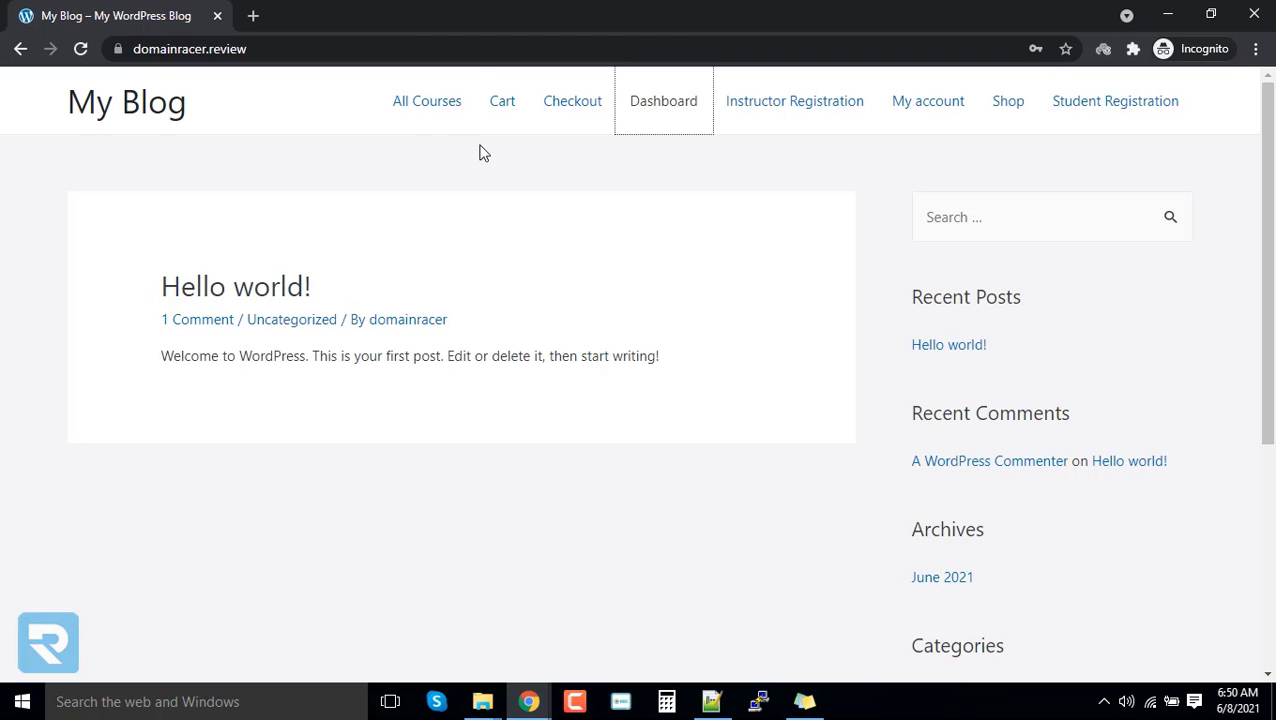
pyautogui.click(427, 115)
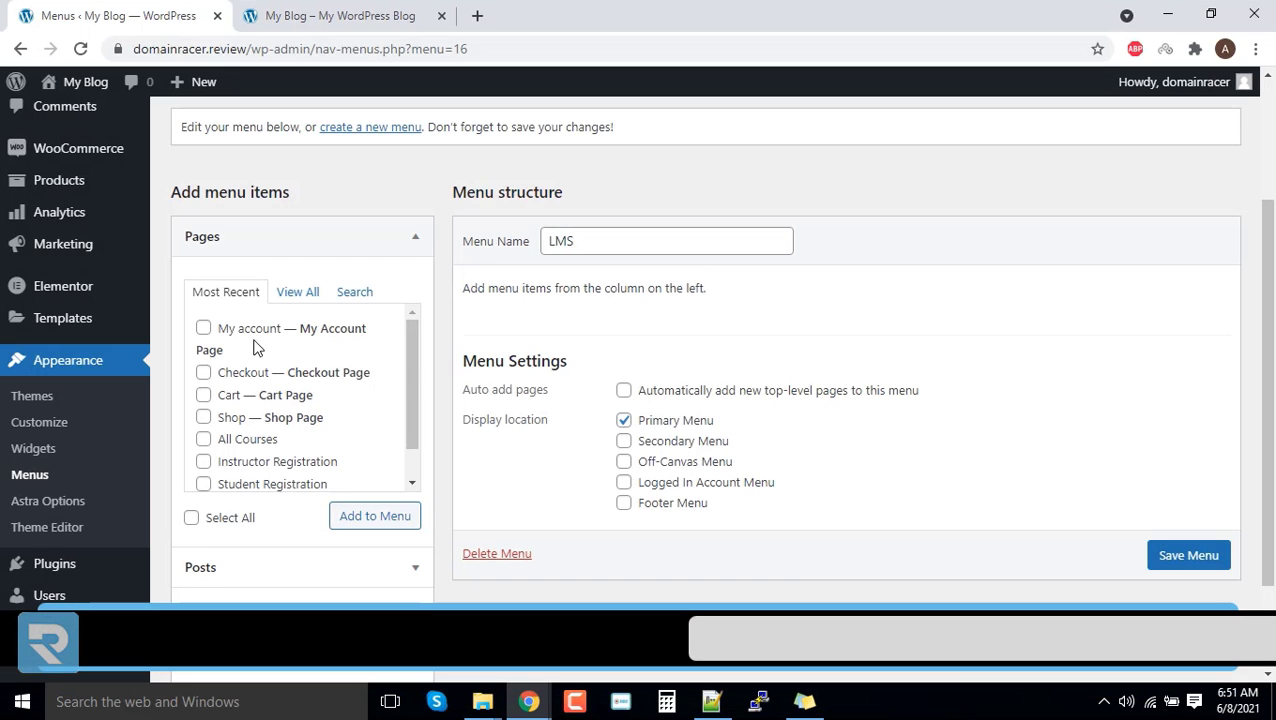
# Add the All Courses, Instructor Registration, Student Registration and Dashboard pages to the LMS menu.
pyautogui.scroll(-1, 245, 395)
pyautogui.click(240, 401)
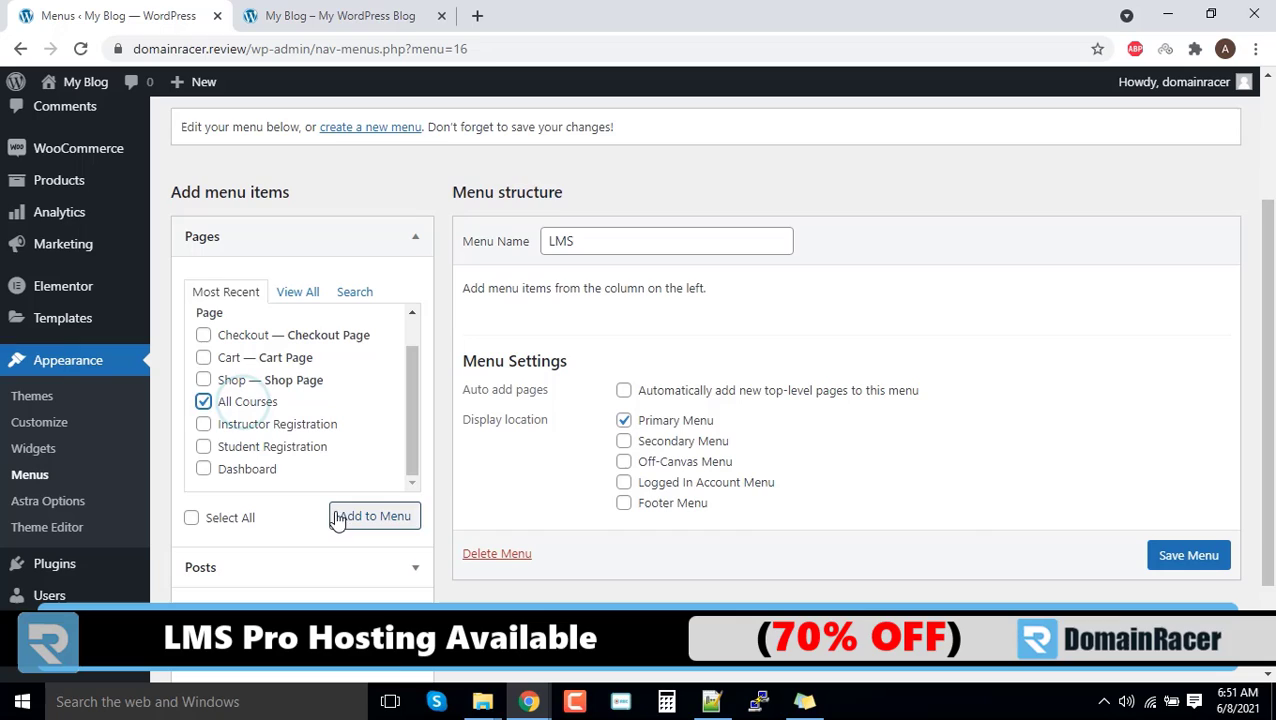
pyautogui.click(203, 424)
pyautogui.click(204, 449)
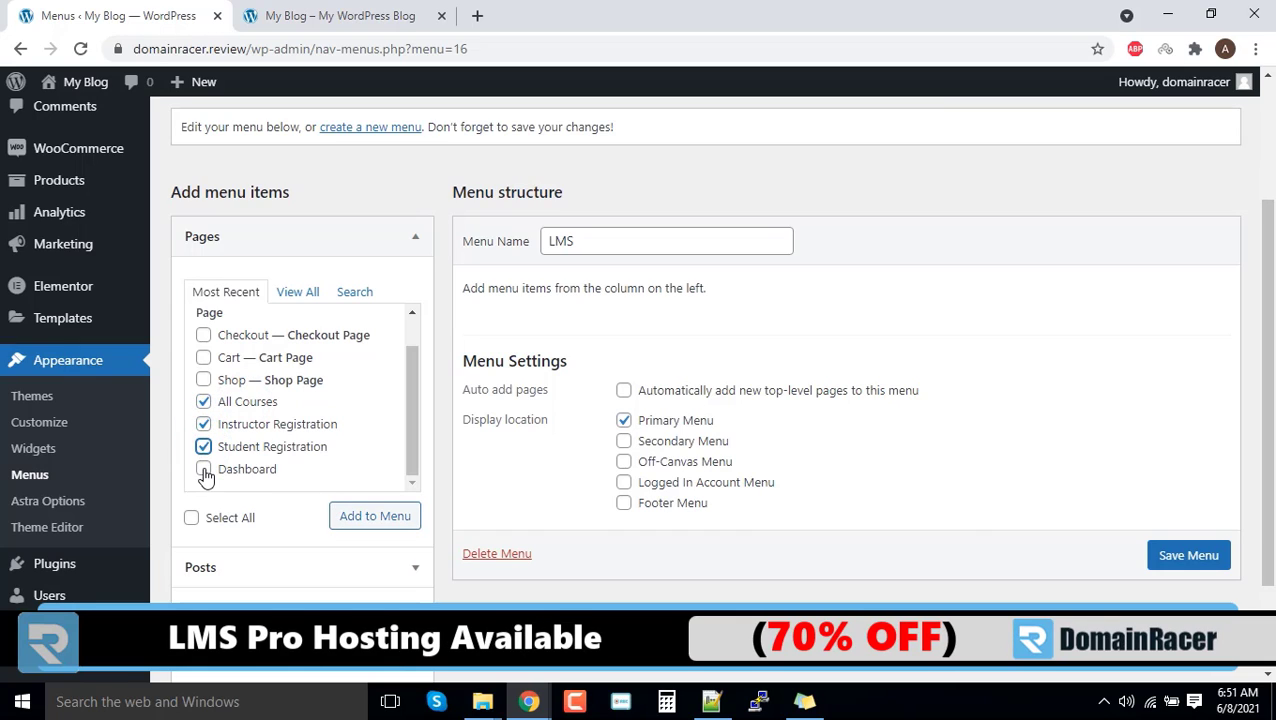
pyautogui.click(204, 470)
pyautogui.click(397, 526)
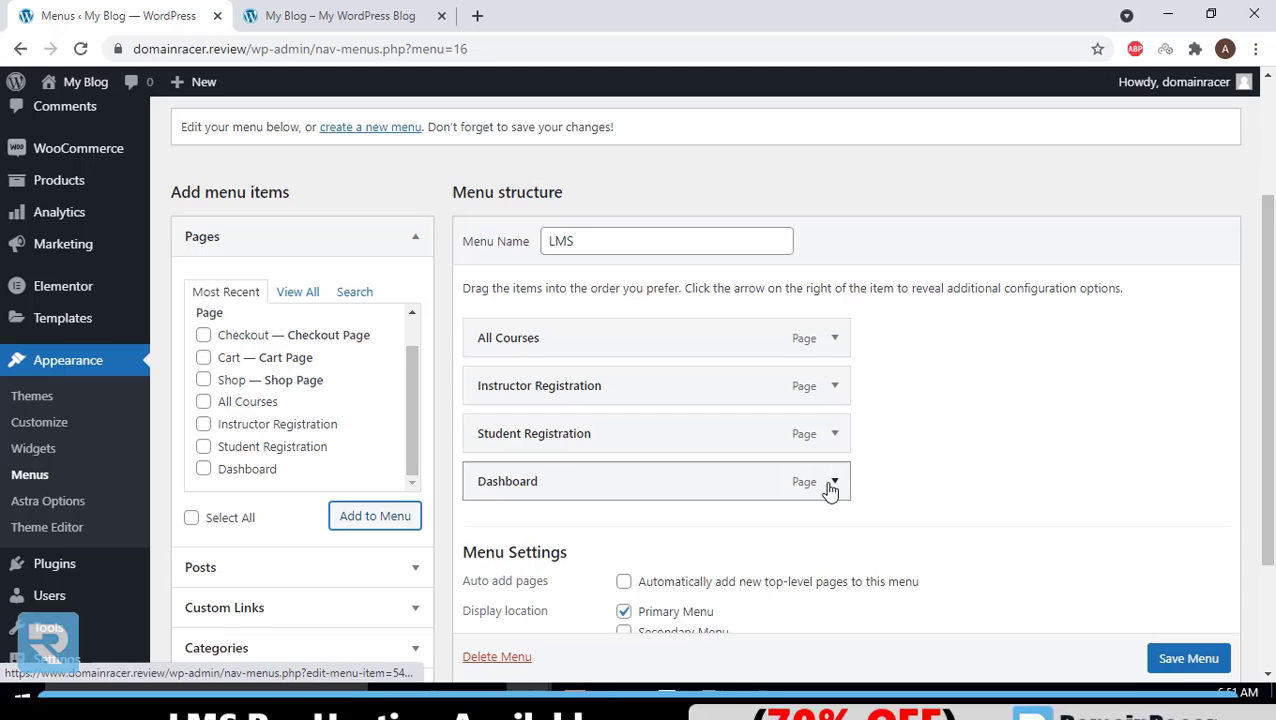
# Show Dashboard only to logged-in users and both registration pages only to logged-out users.
pyautogui.click(832, 481)
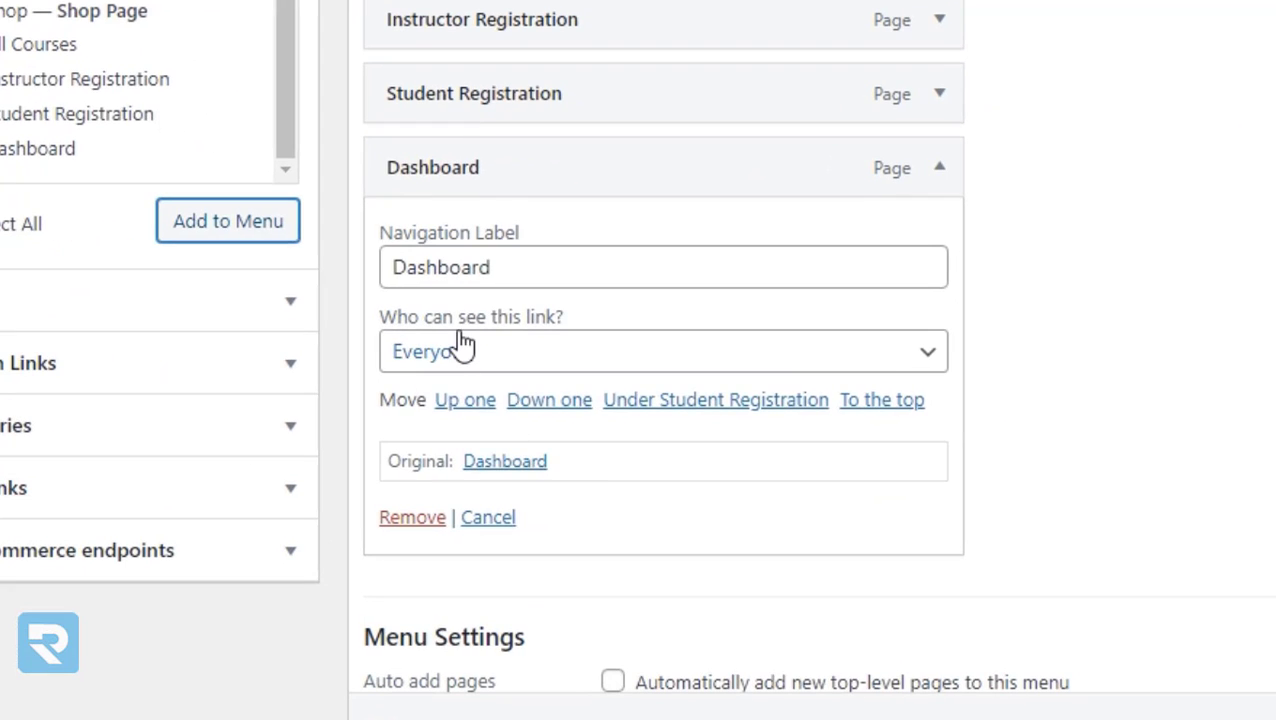
pyautogui.click(510, 603)
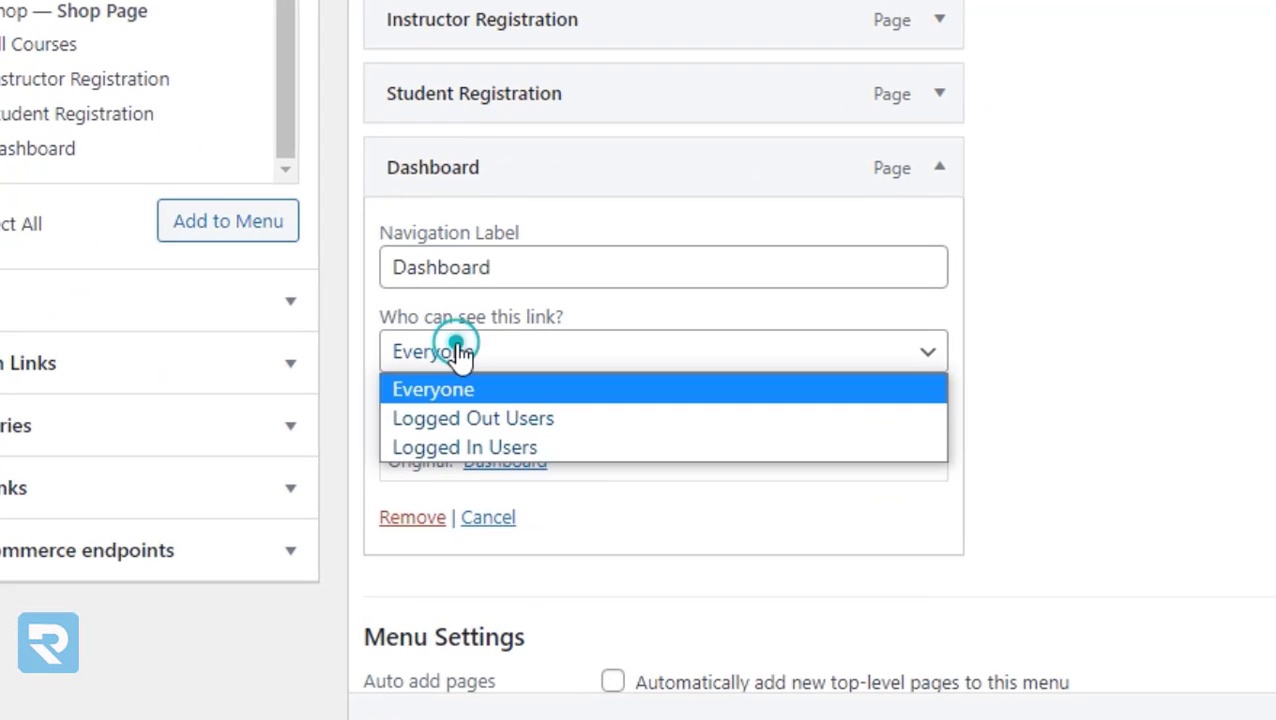
pyautogui.click(572, 450)
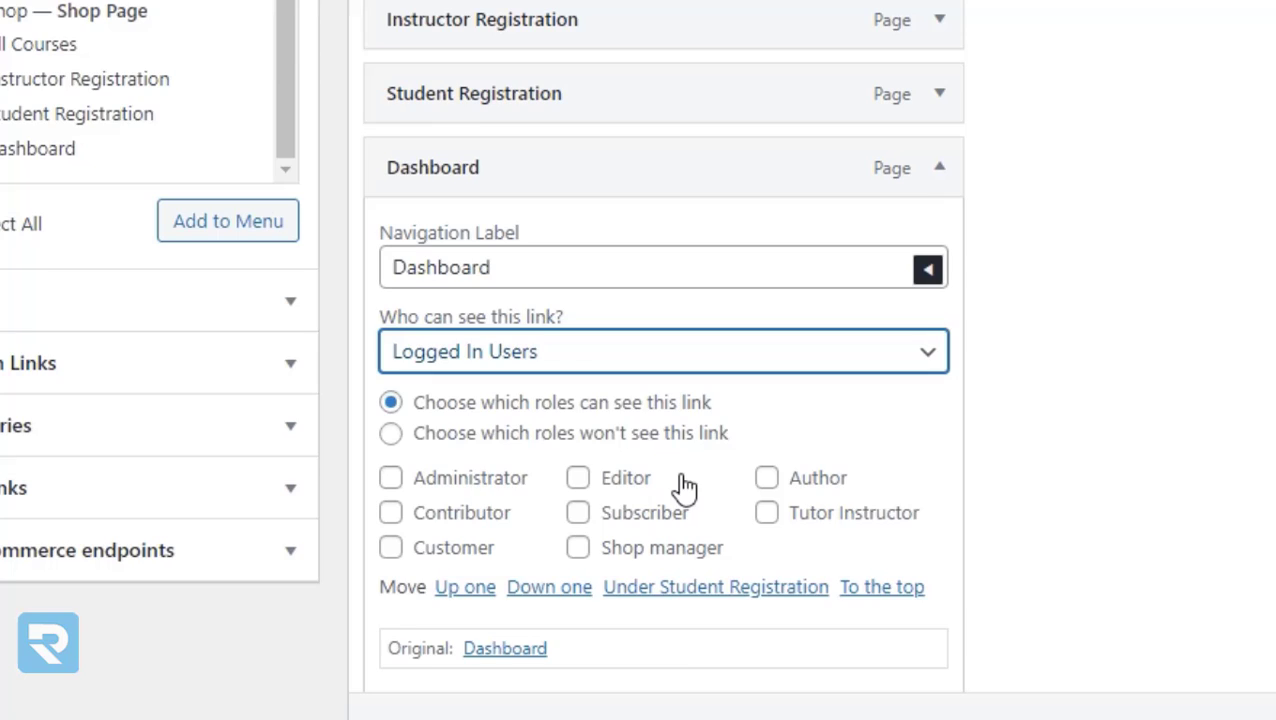
pyautogui.scroll(2, 685, 487)
pyautogui.click(933, 239)
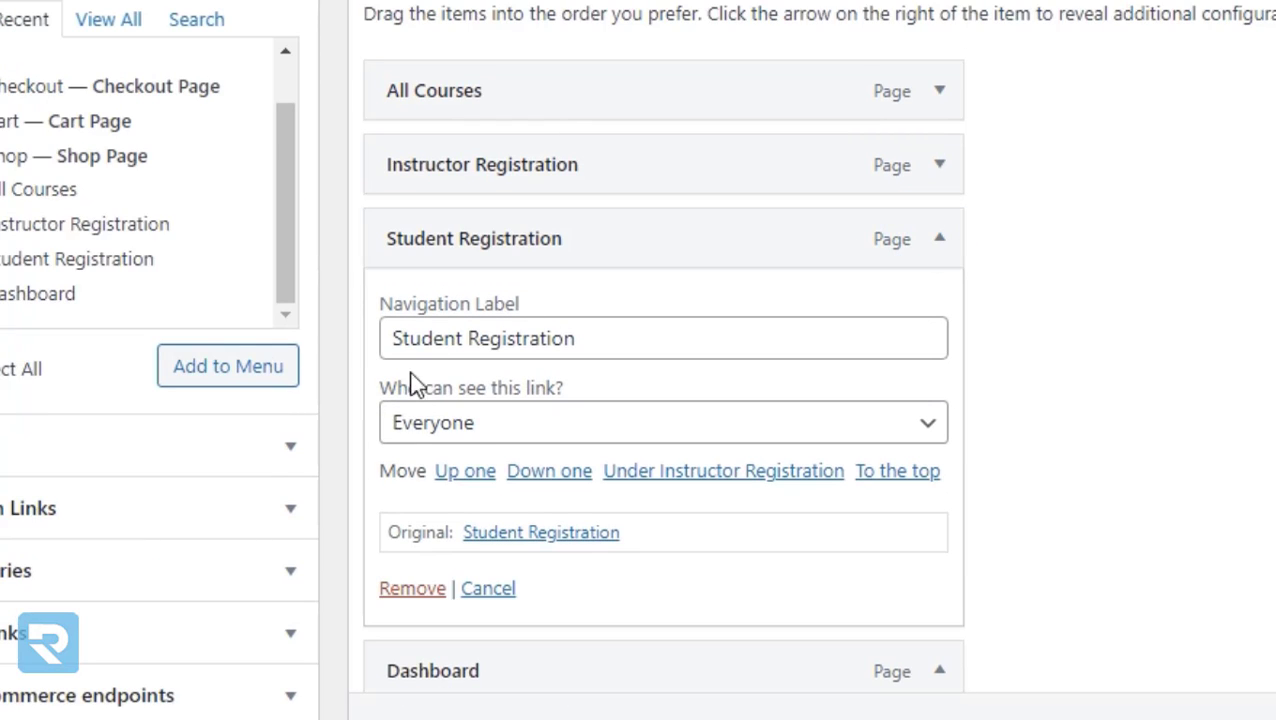
pyautogui.click(478, 430)
pyautogui.click(480, 491)
pyautogui.click(939, 168)
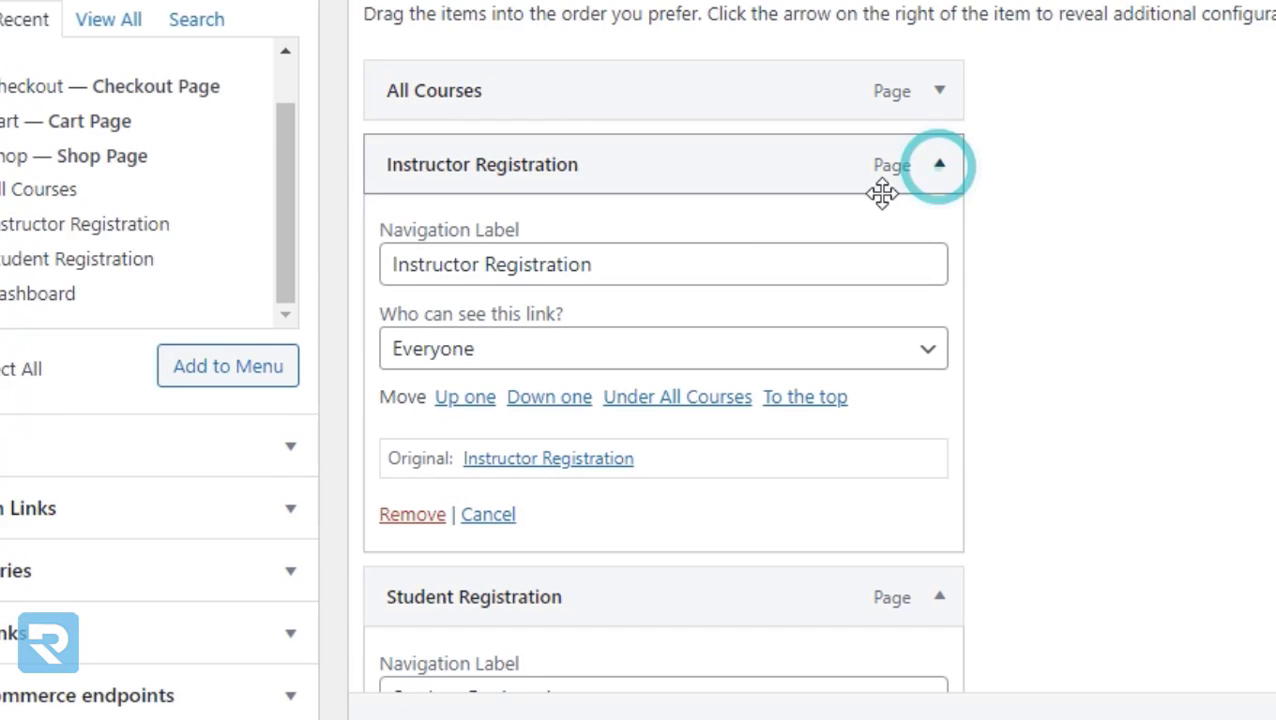
pyautogui.click(472, 352)
pyautogui.click(487, 413)
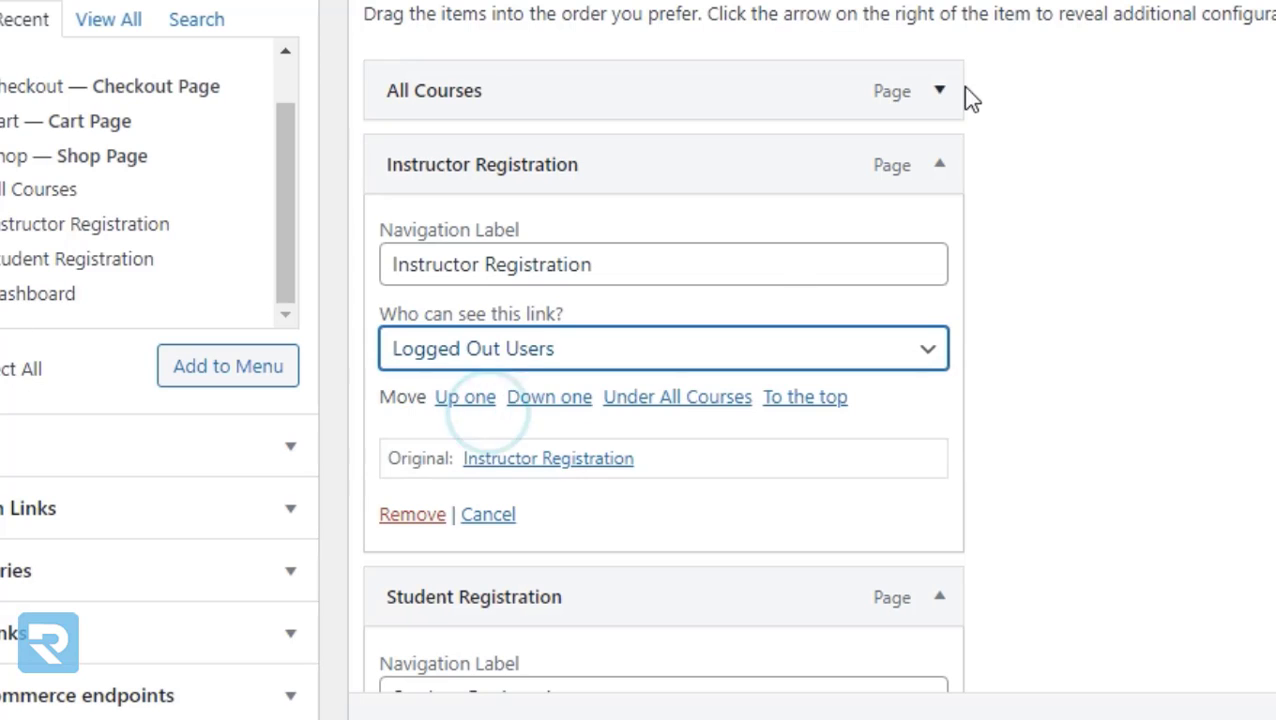
# Collapse the menu items' settings and check the All Courses item's settings.
pyautogui.click(942, 164)
pyautogui.click(942, 238)
pyautogui.click(942, 310)
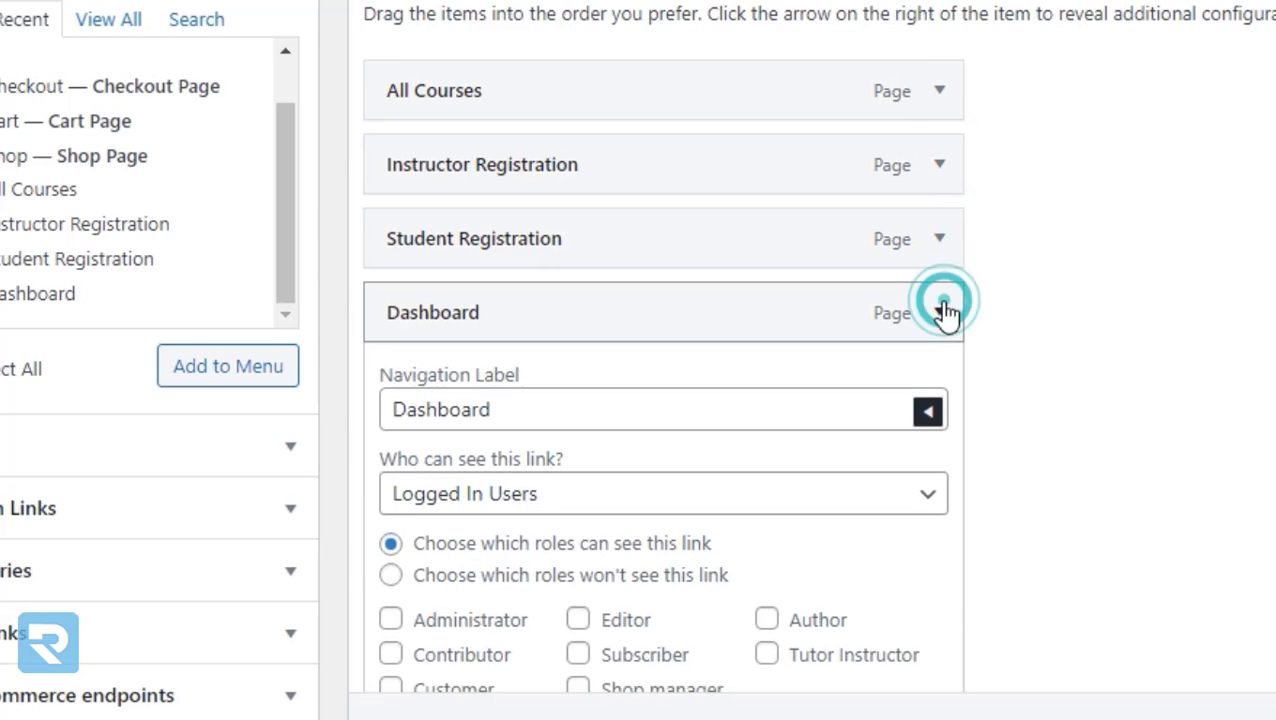
pyautogui.click(450, 86)
pyautogui.click(939, 90)
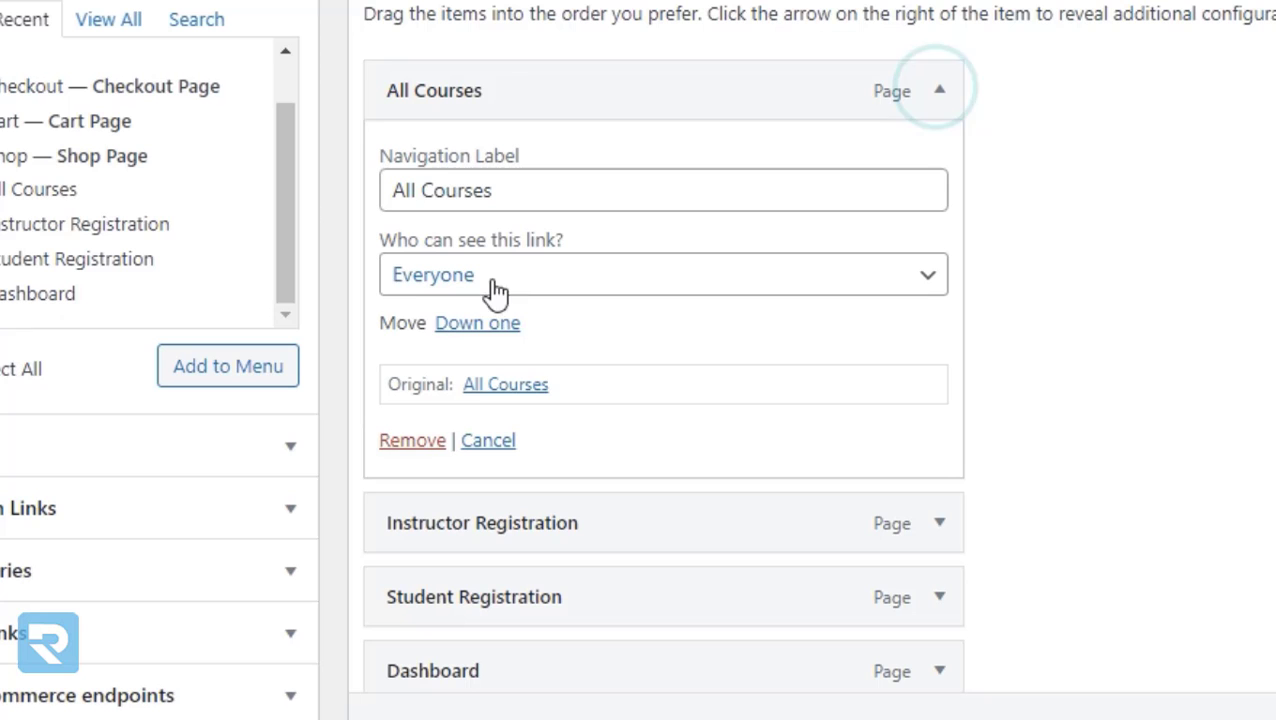
pyautogui.click(939, 90)
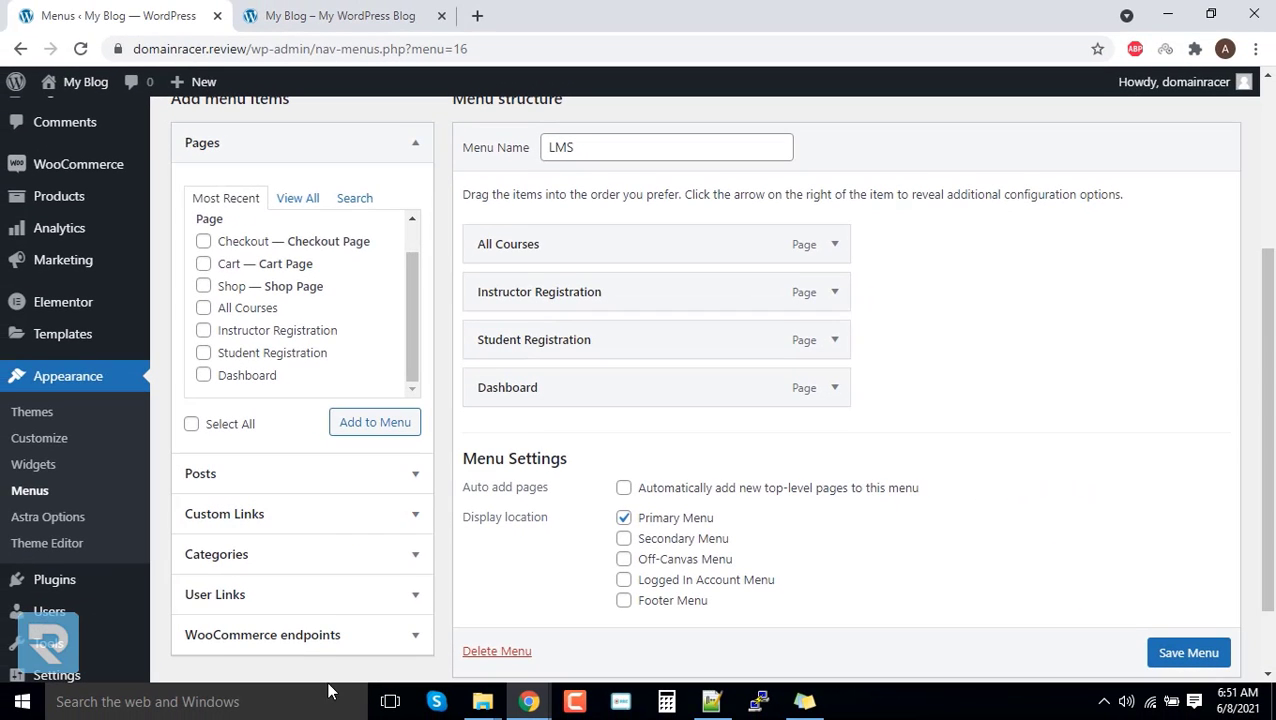
pyautogui.scroll(-1, 290, 560)
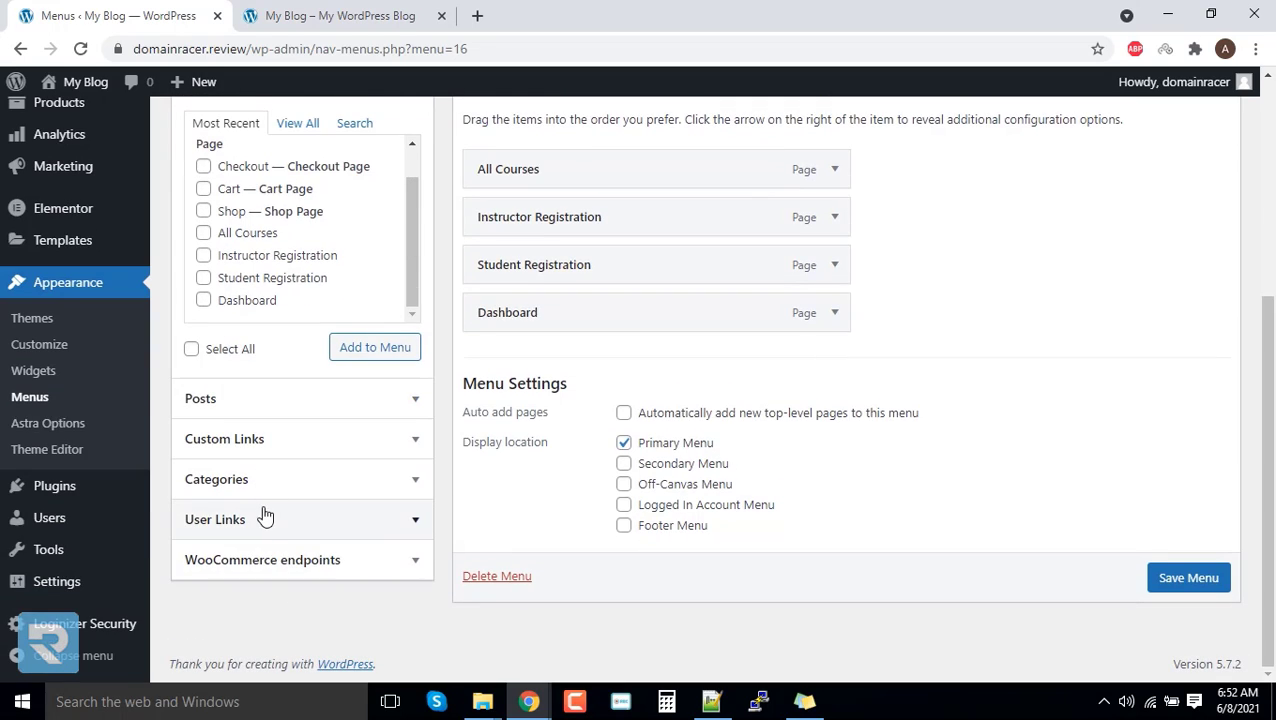
pyautogui.click(261, 443)
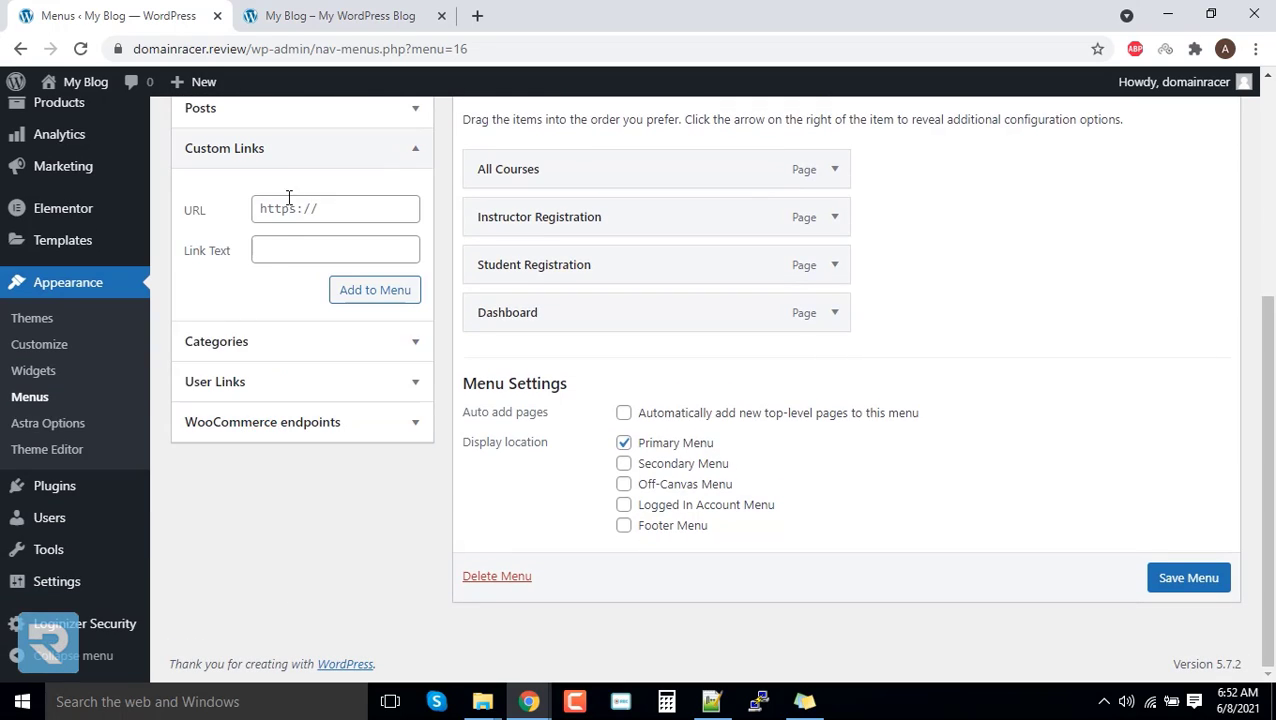
pyautogui.click(332, 243)
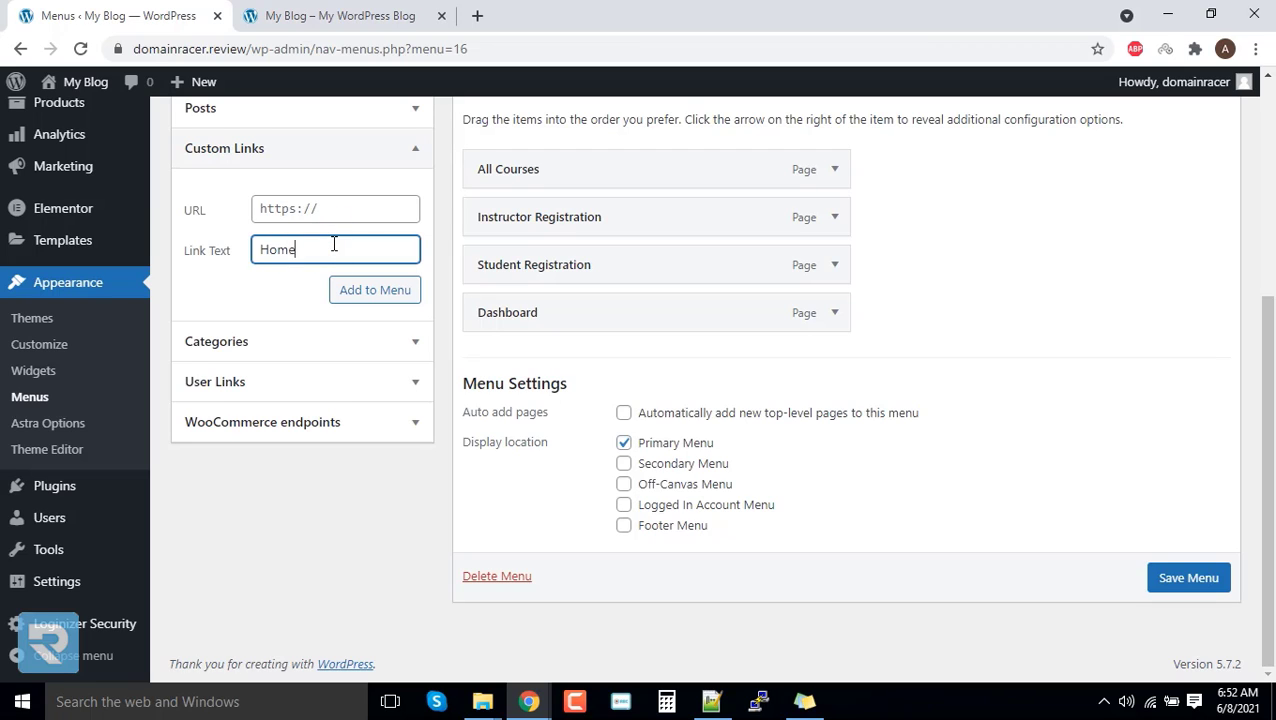
pyautogui.click(300, 16)
pyautogui.click(258, 49)
pyautogui.hotkey('ctrl', 'c')
pyautogui.click(155, 8)
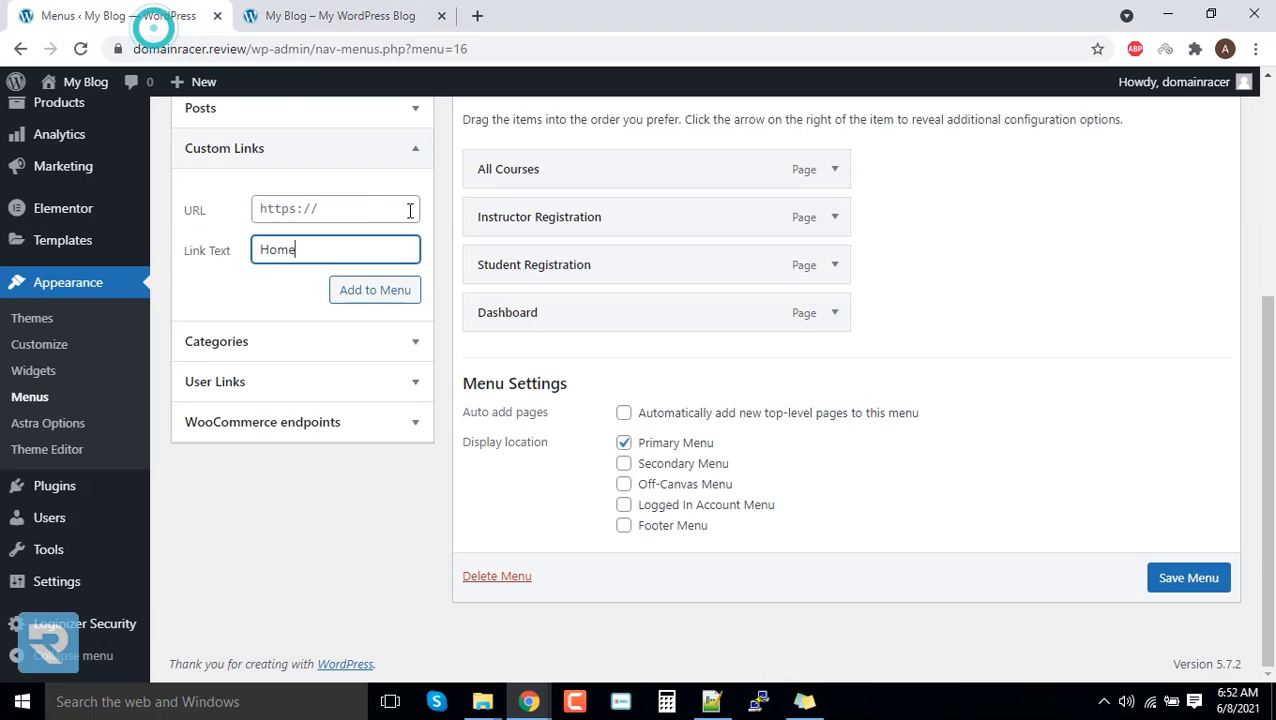
pyautogui.click(359, 208)
pyautogui.hotkey('ctrl', 'v')
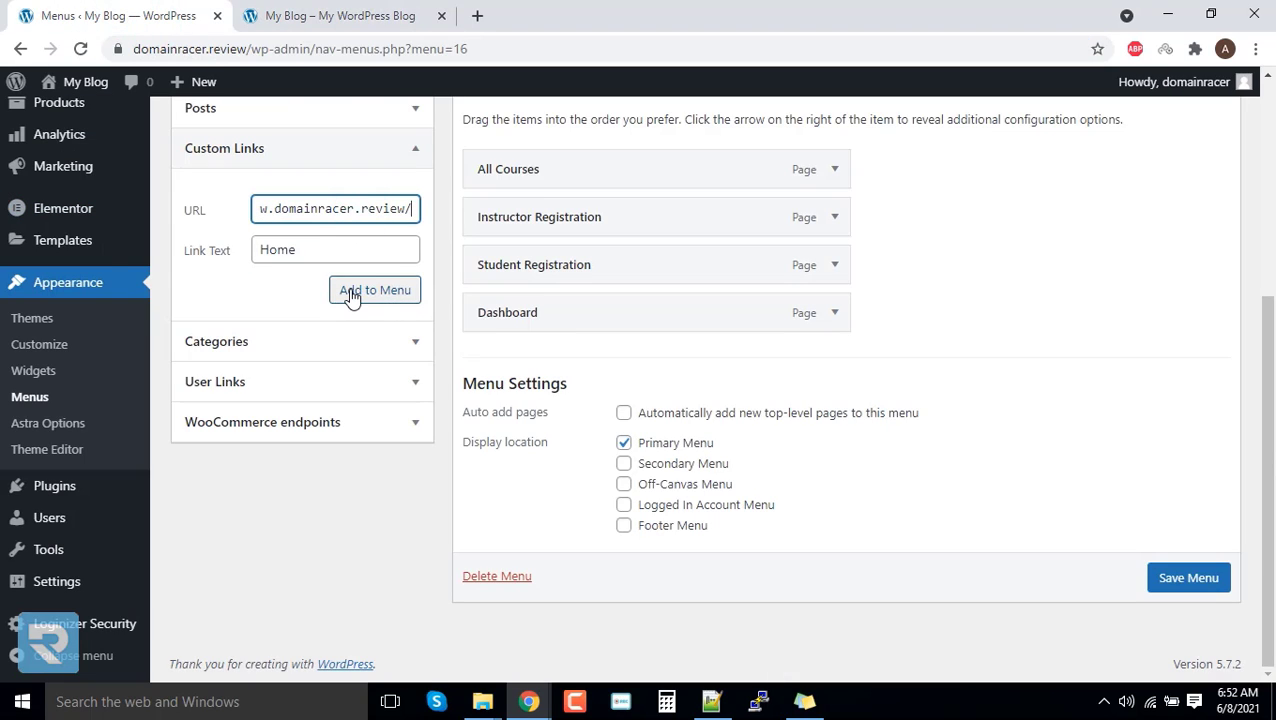
# Add the Home link to the LMS menu and drag it to the top.
pyautogui.click(350, 297)
pyautogui.moveTo(530, 364); pyautogui.dragTo(524, 170)
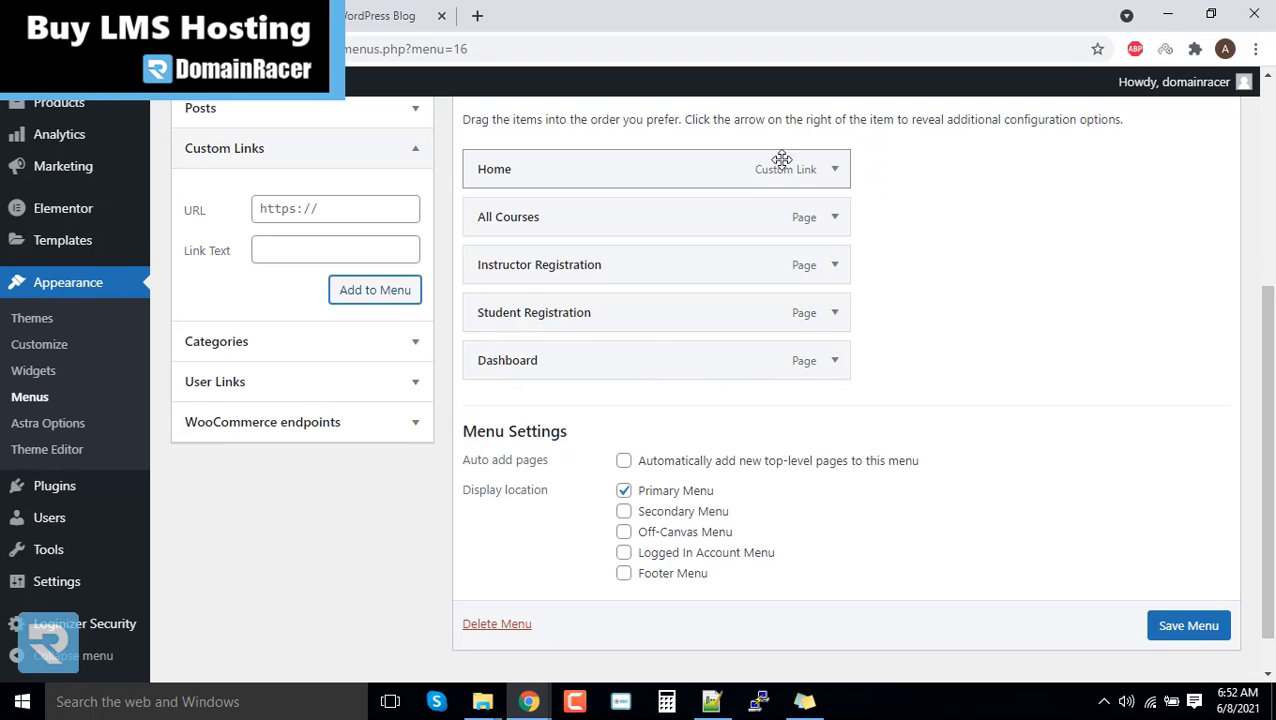
pyautogui.click(837, 169)
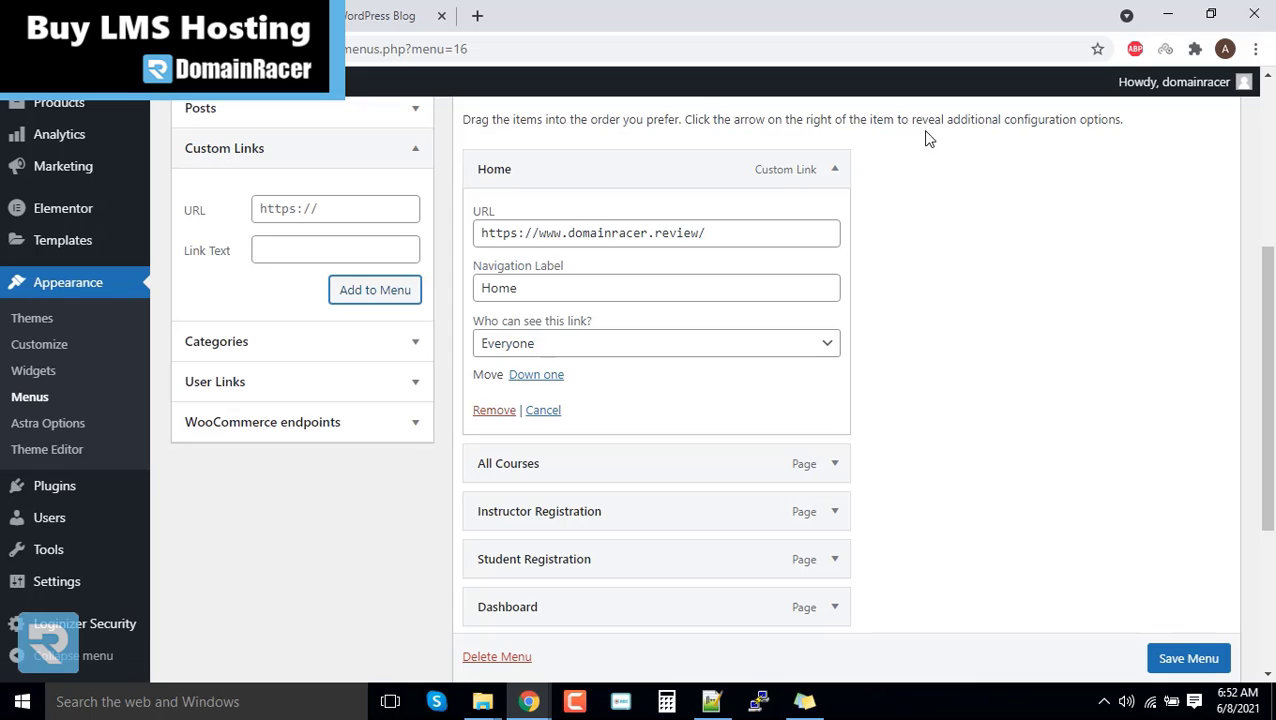
pyautogui.click(835, 169)
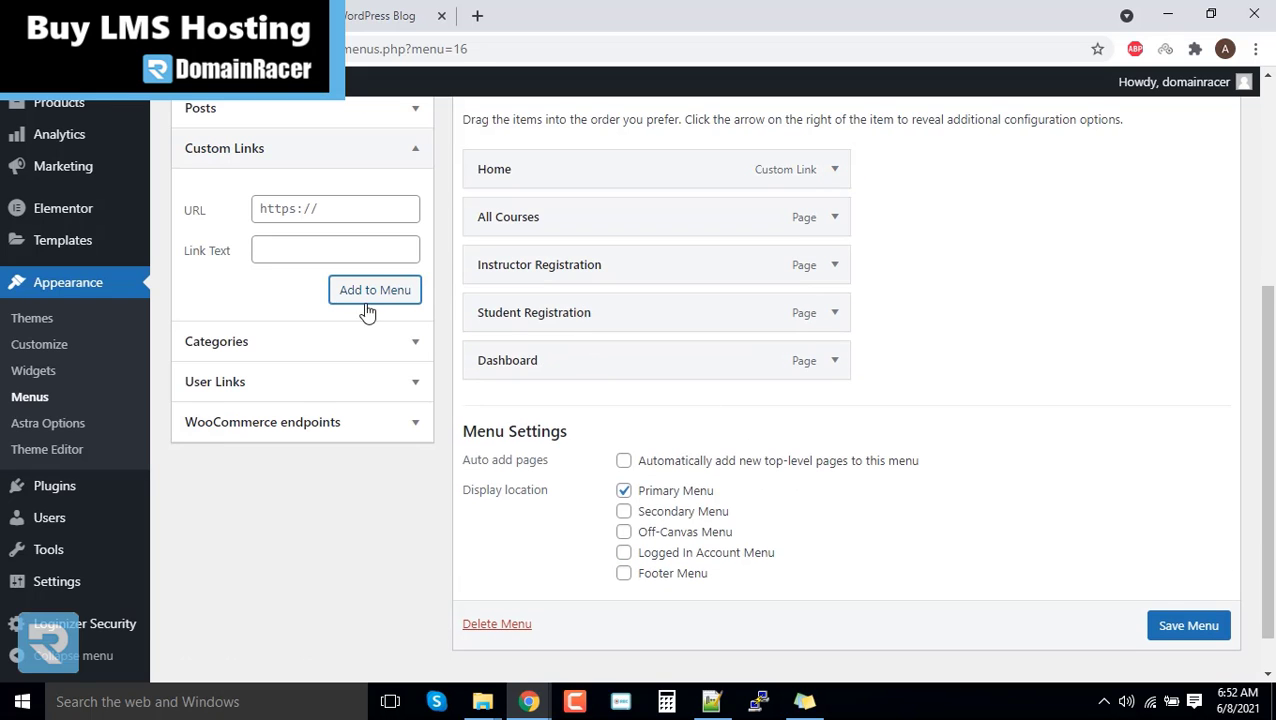
# Add a custom link with text 'Signup' and URL '#' to the LMS menu.
pyautogui.click(273, 250)
pyautogui.write('Re')
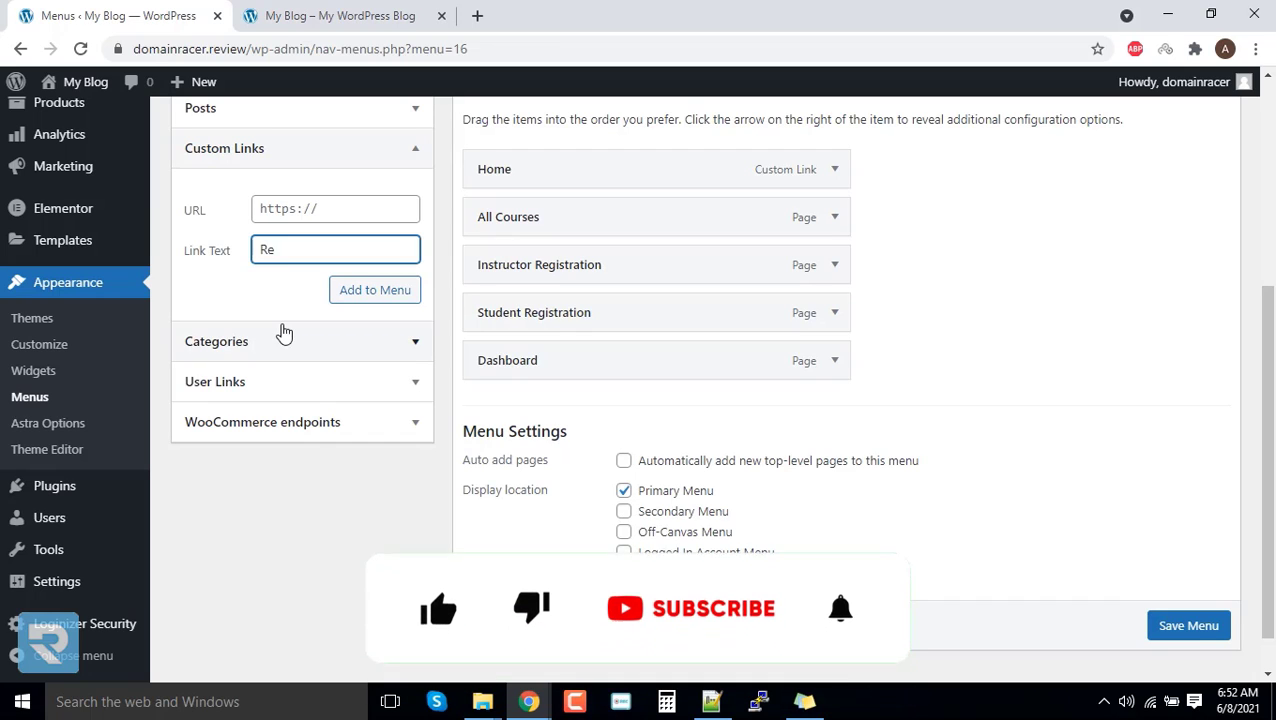
pyautogui.press('BackSpace')
pyautogui.press('BackSpace')
pyautogui.write('Signup')
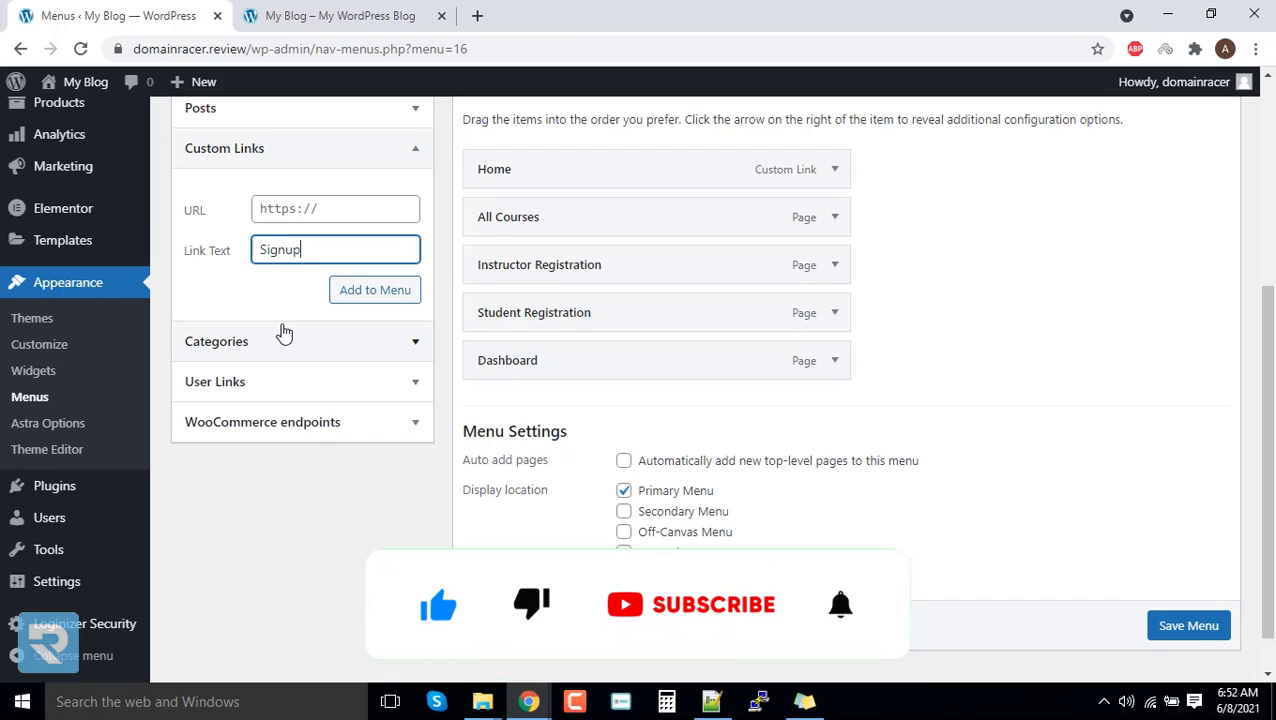
pyautogui.click(368, 290)
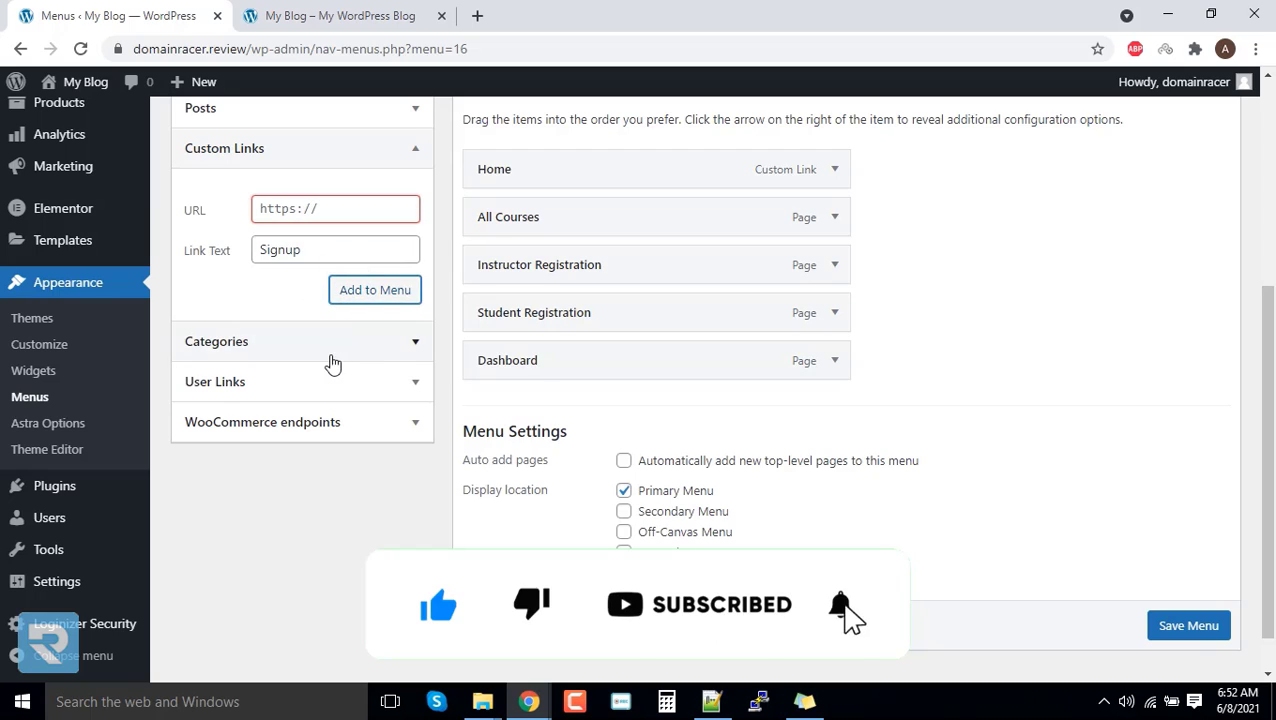
pyautogui.tripleClick(292, 204)
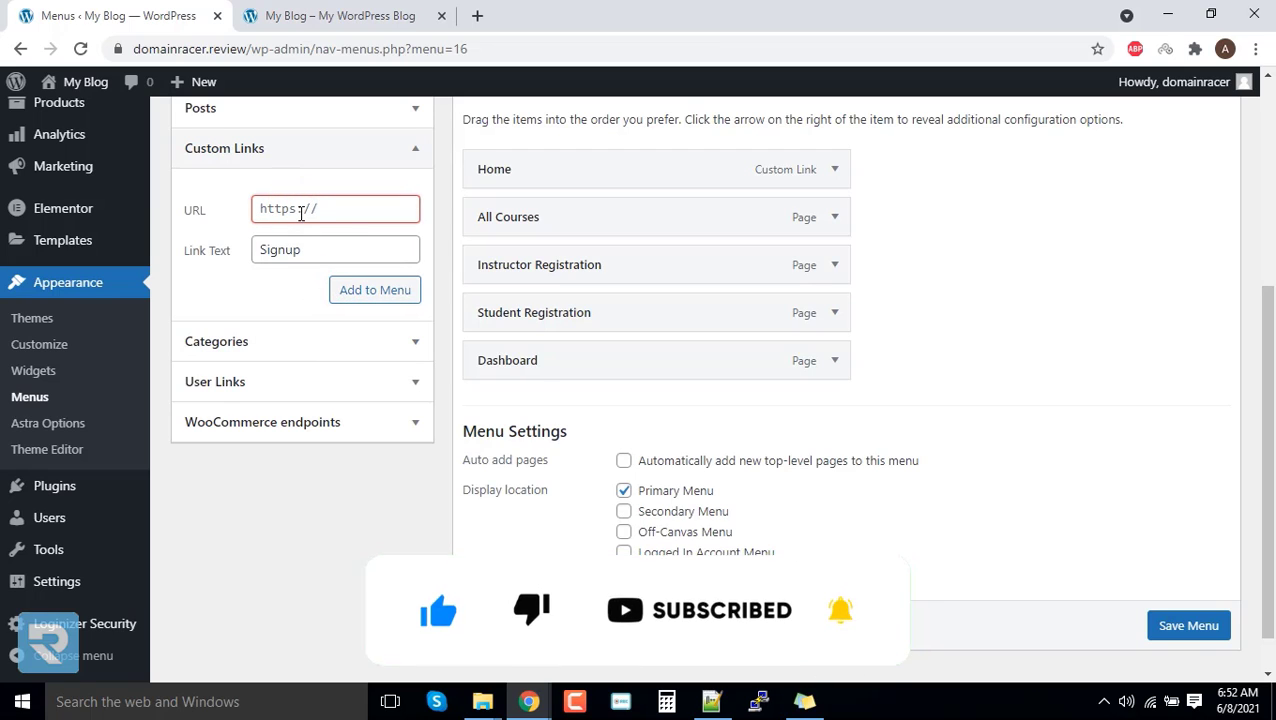
pyautogui.write('#')
pyautogui.click(362, 297)
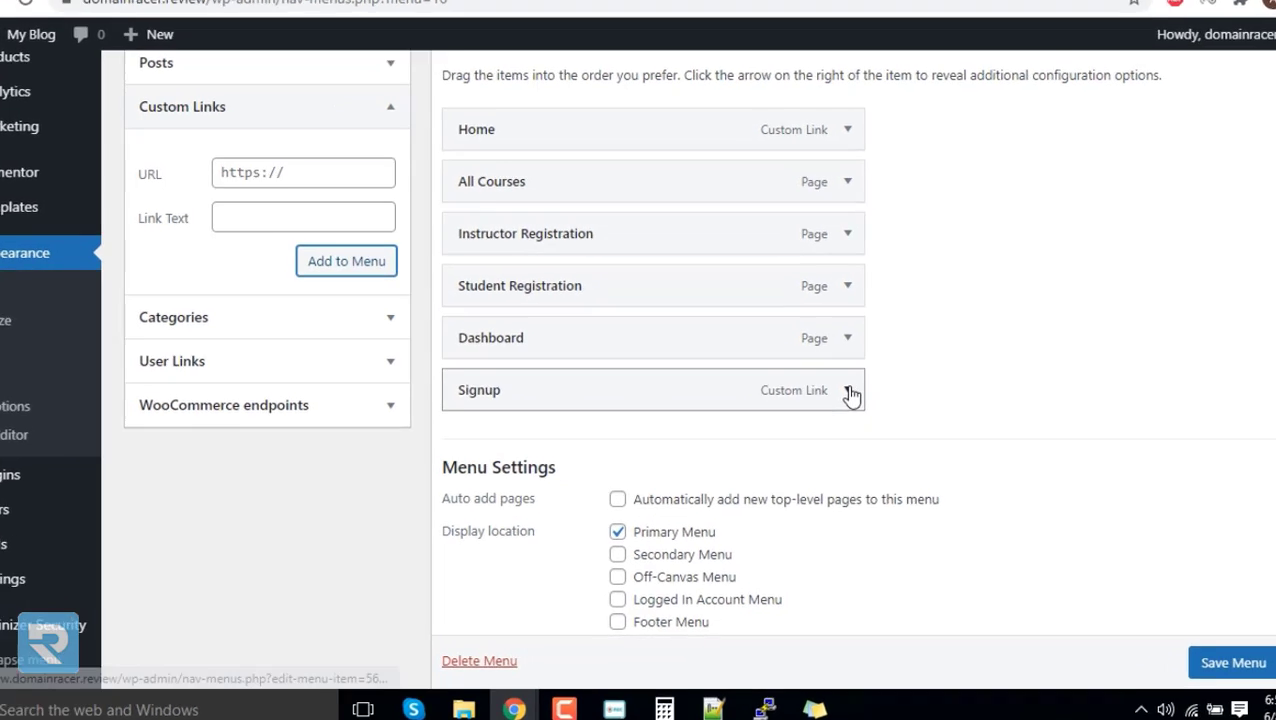
# Make the Signup link visible only to logged-out users.
pyautogui.click(848, 391)
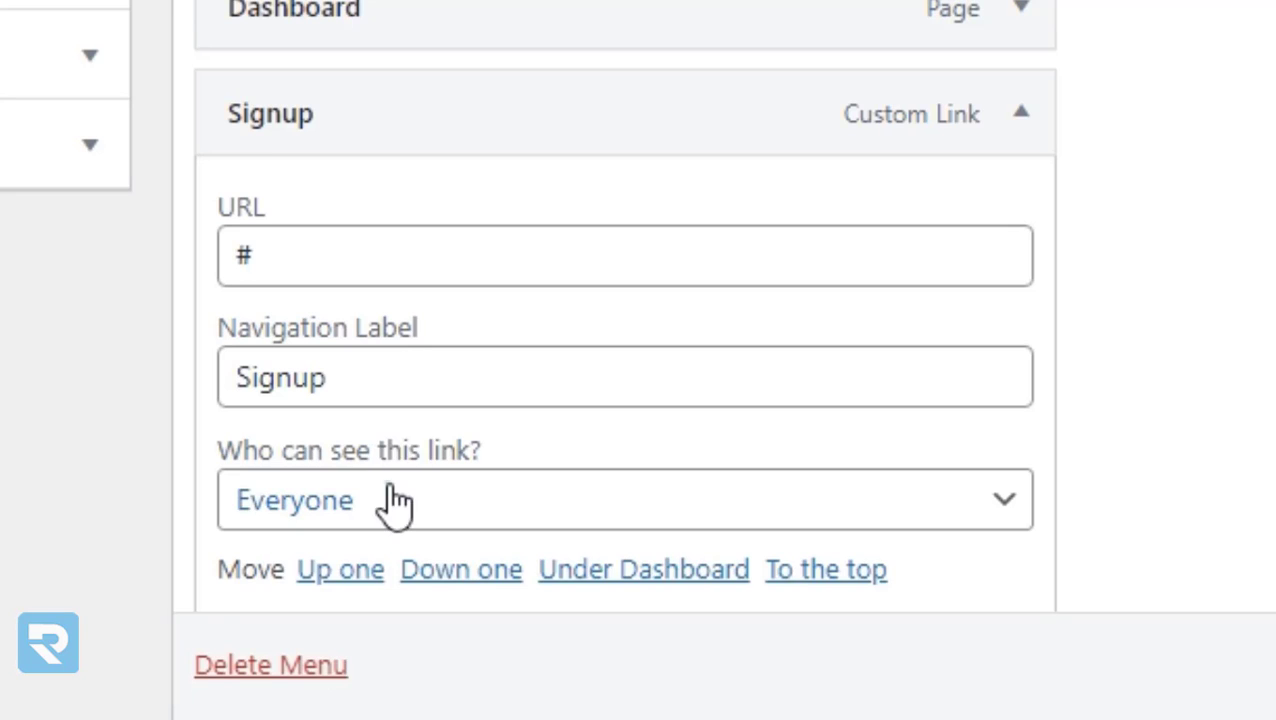
pyautogui.click(392, 500)
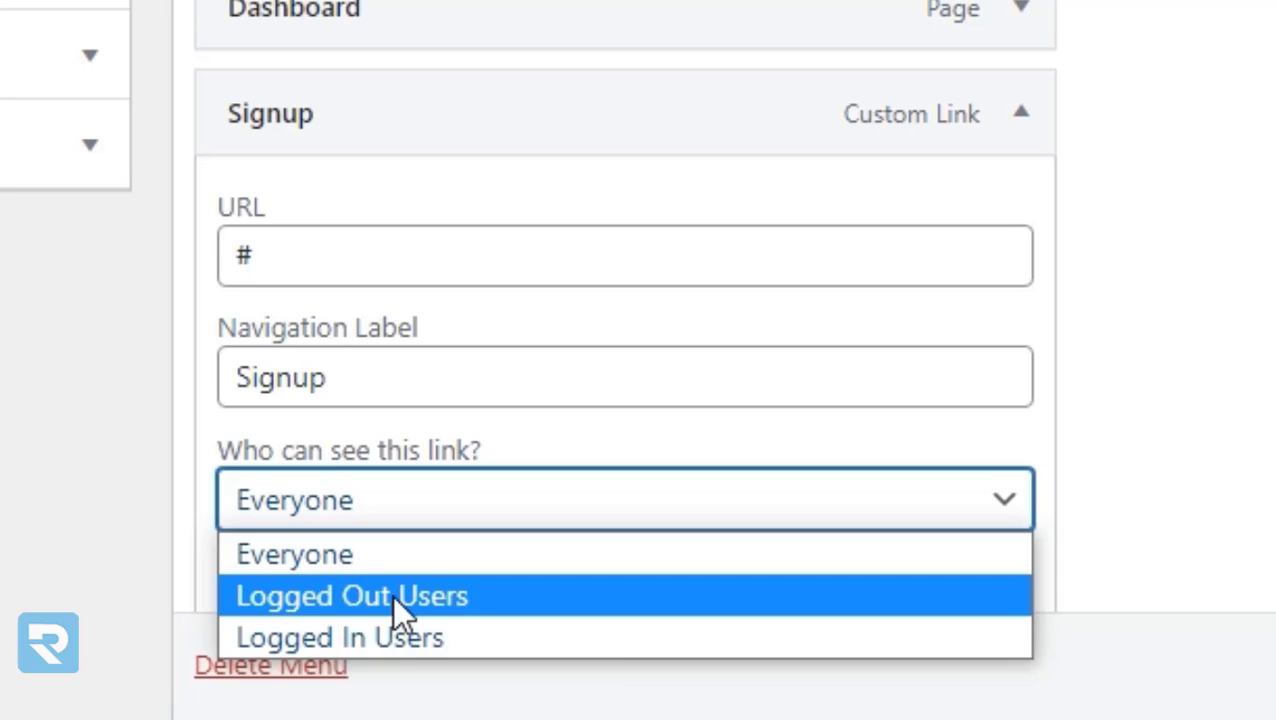
pyautogui.click(392, 594)
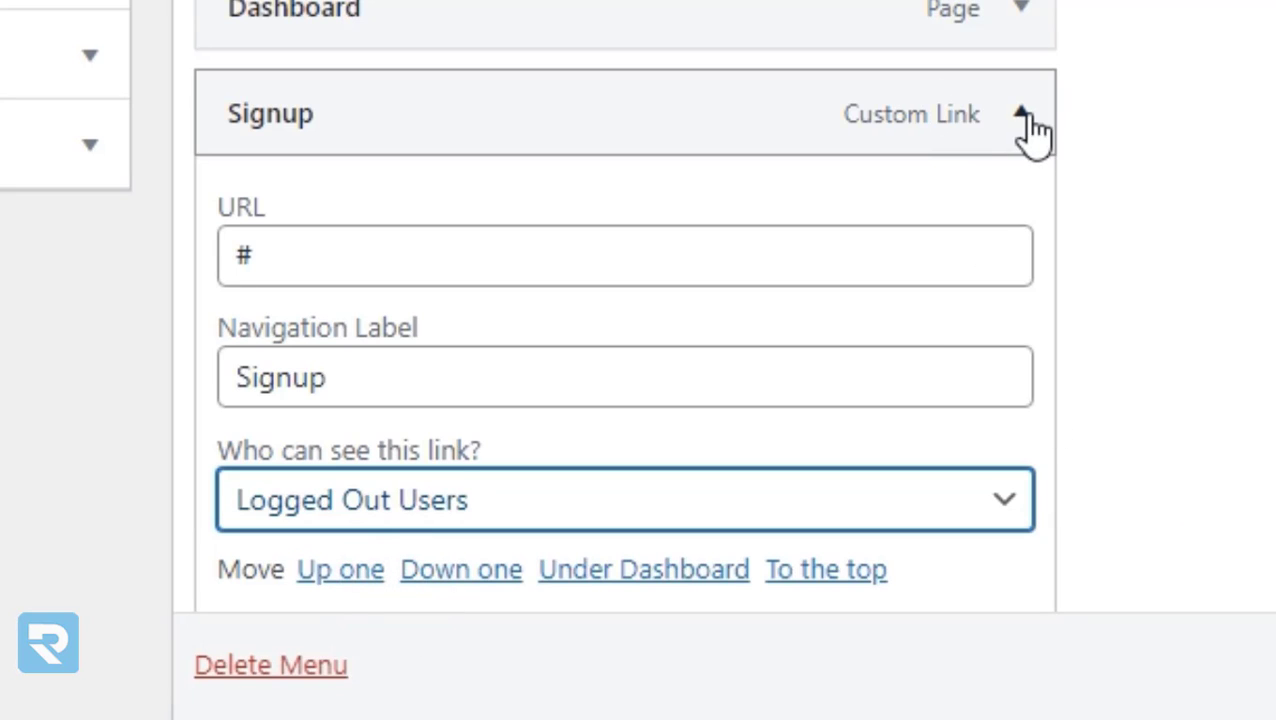
pyautogui.click(1022, 113)
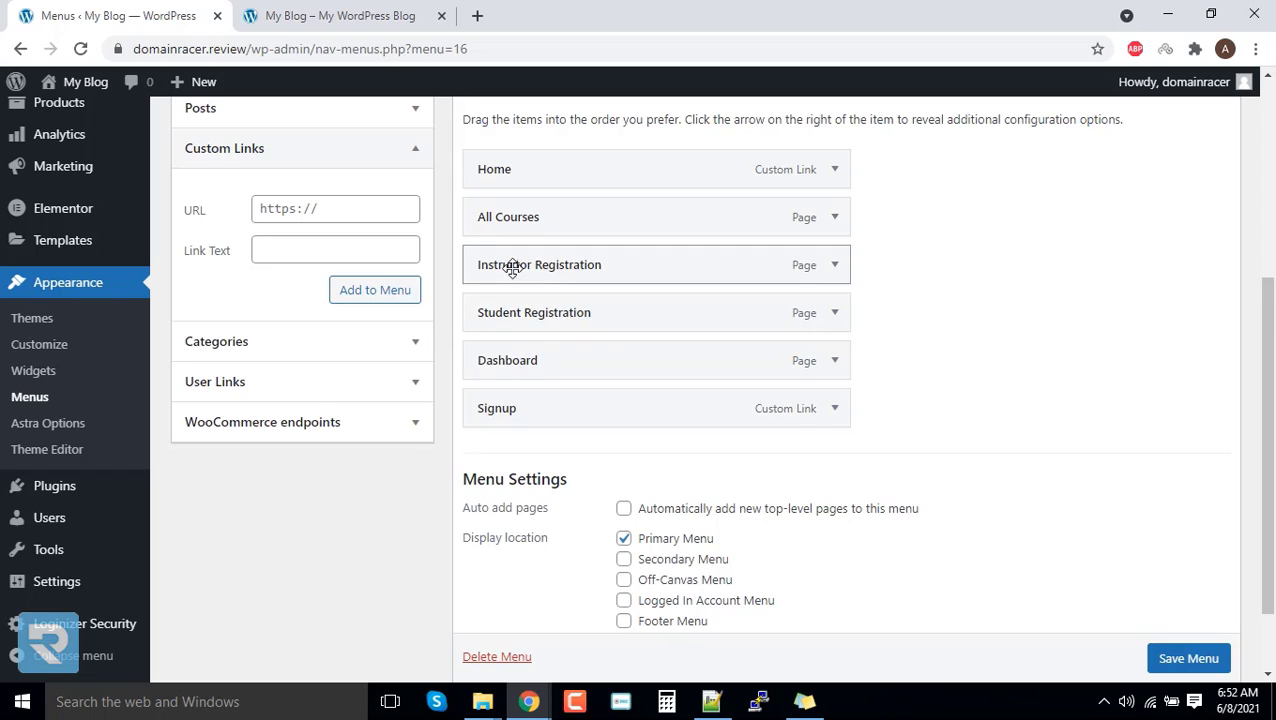
# Nest the registration pages under Signup and relabel Student Registration as 'Candidate Signup'.
pyautogui.moveTo(509, 265); pyautogui.dragTo(517, 373)
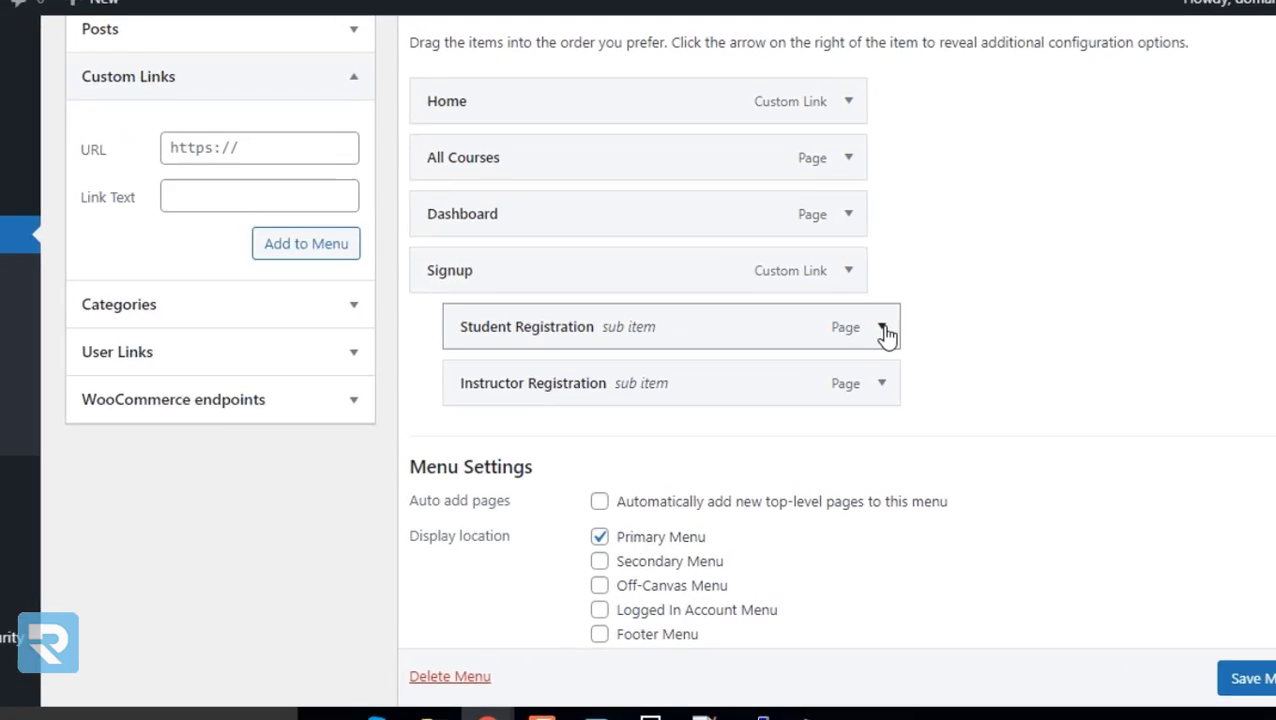
pyautogui.click(862, 360)
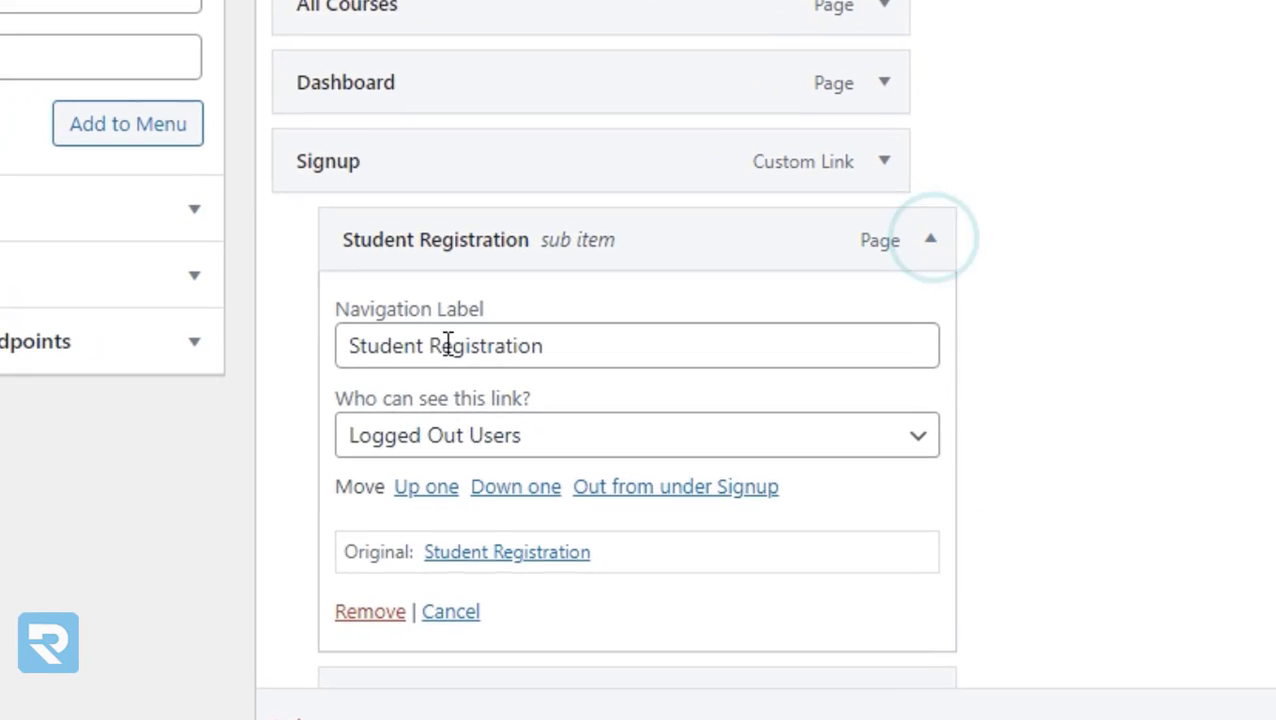
pyautogui.moveTo(632, 424); pyautogui.dragTo(376, 427)
pyautogui.write('Can')
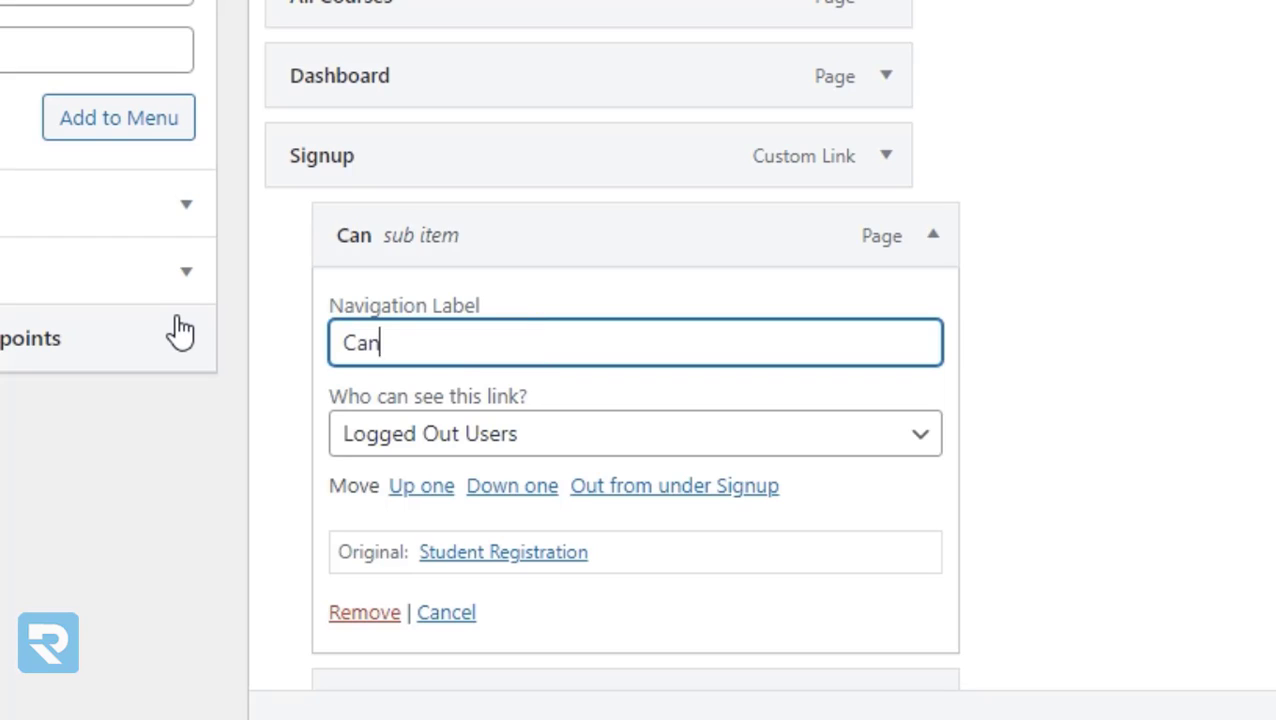
pyautogui.write('didate ')
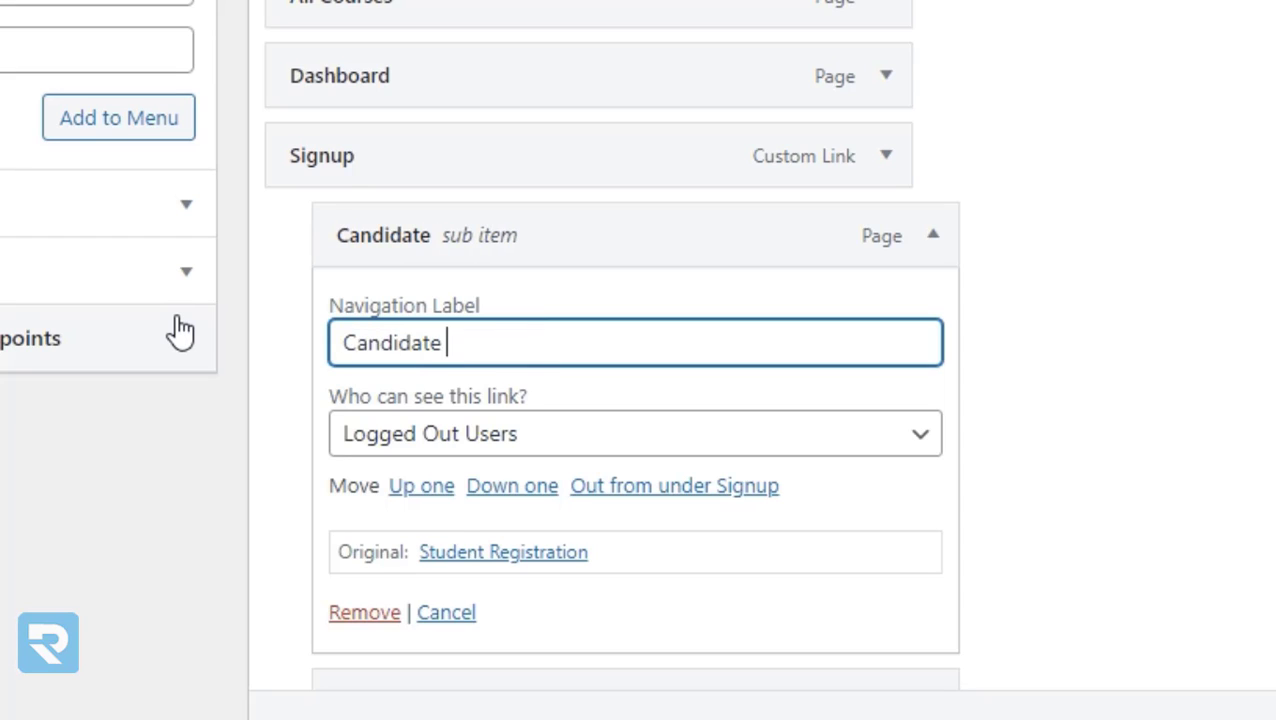
pyautogui.write('Signup')
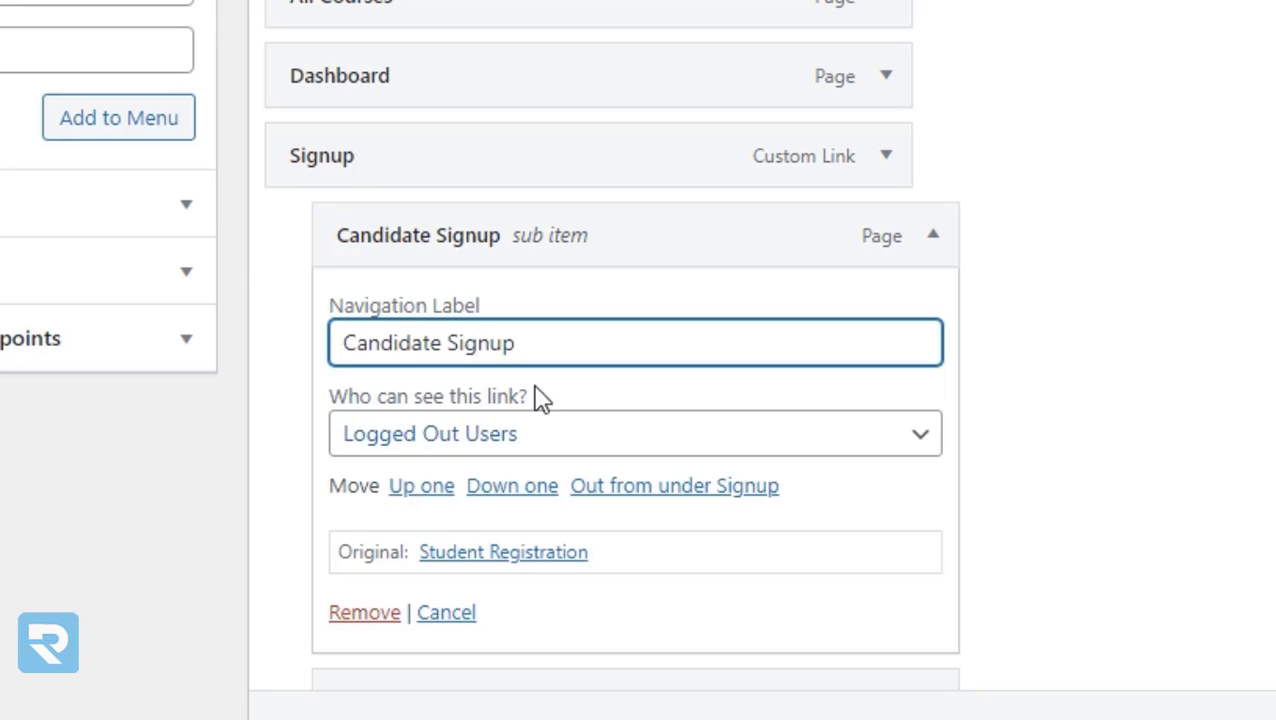
pyautogui.click(533, 433)
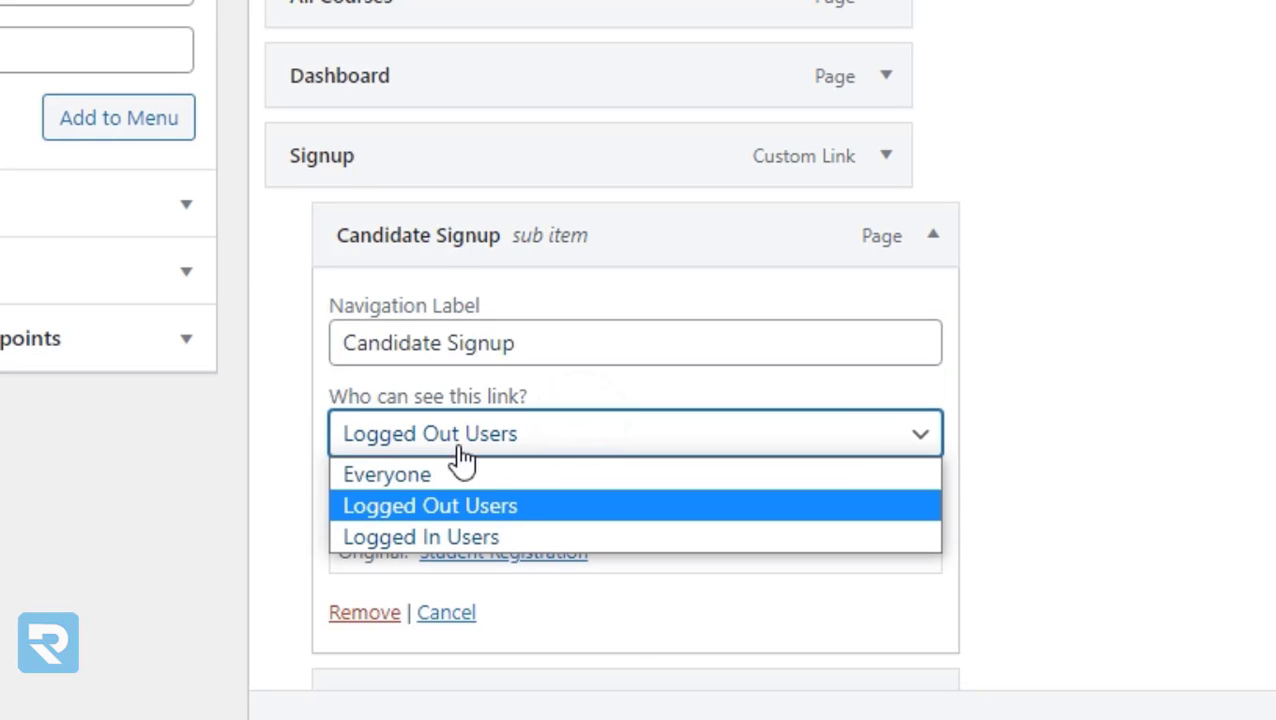
pyautogui.click(1125, 318)
pyautogui.click(935, 236)
# Relabel Instructor Registration as 'Instructor Signup'.
pyautogui.click(933, 316)
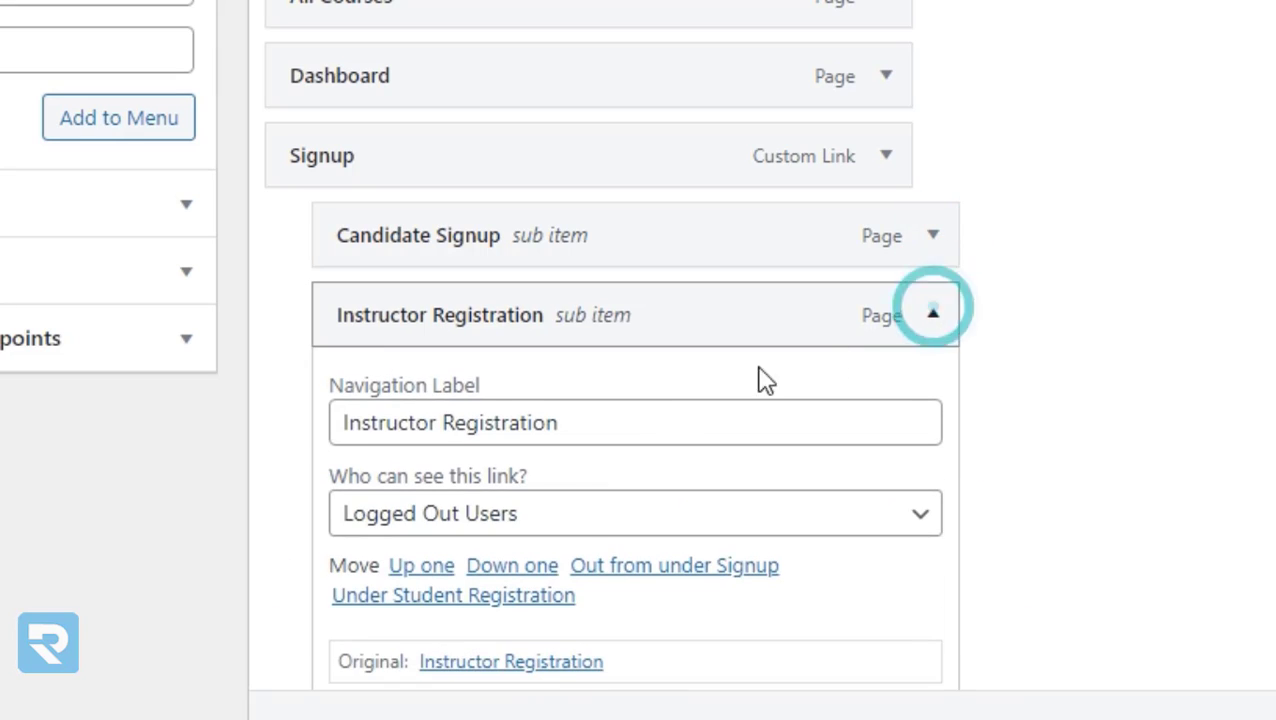
pyautogui.doubleClick(447, 422)
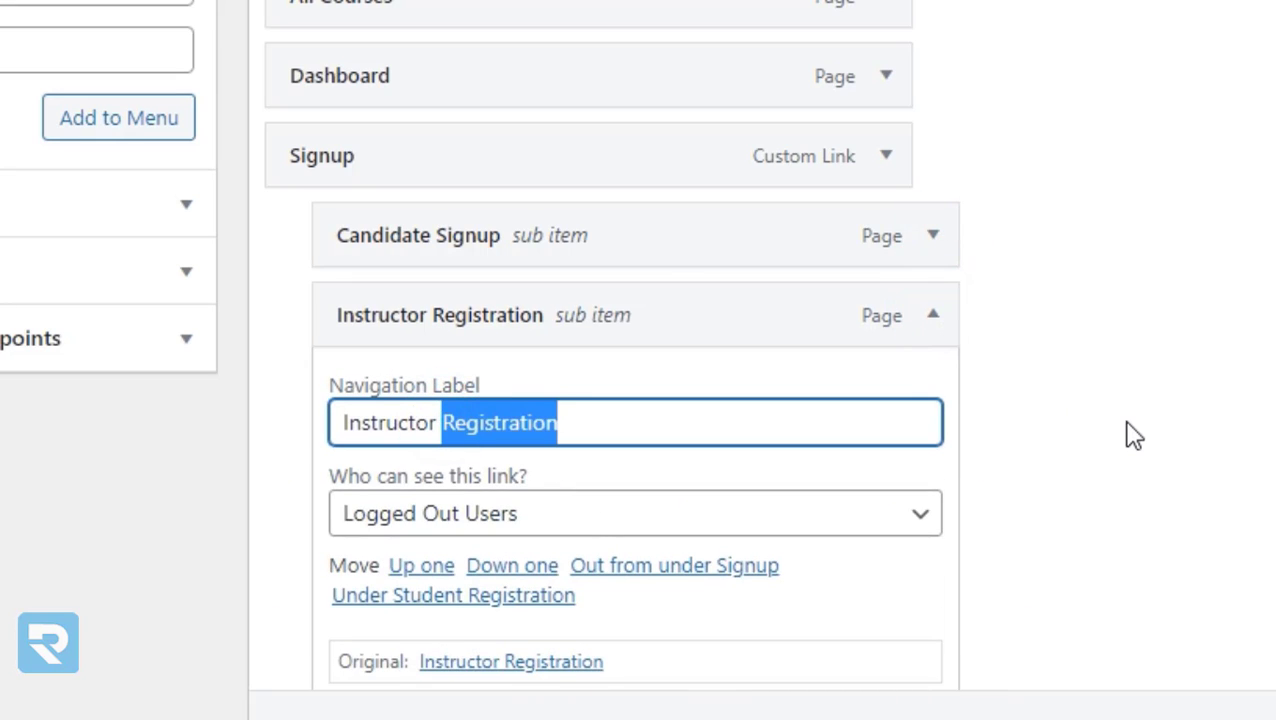
pyautogui.write('Signup')
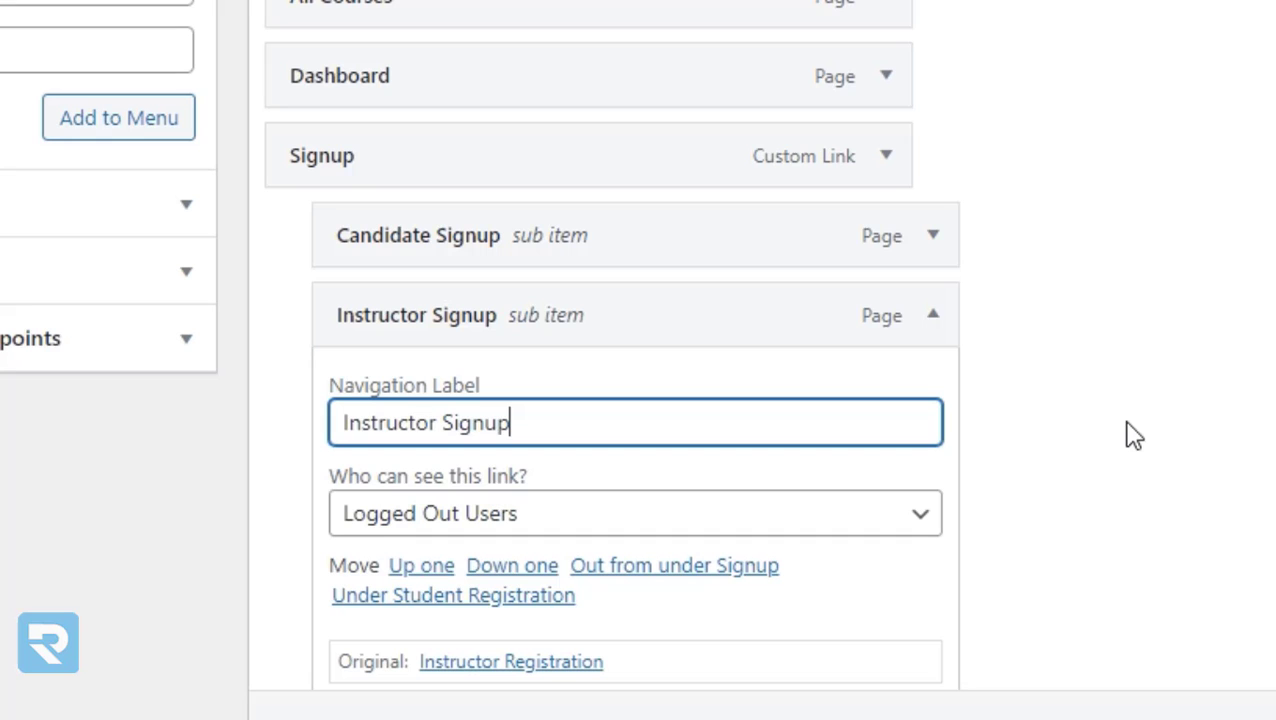
pyautogui.click(932, 315)
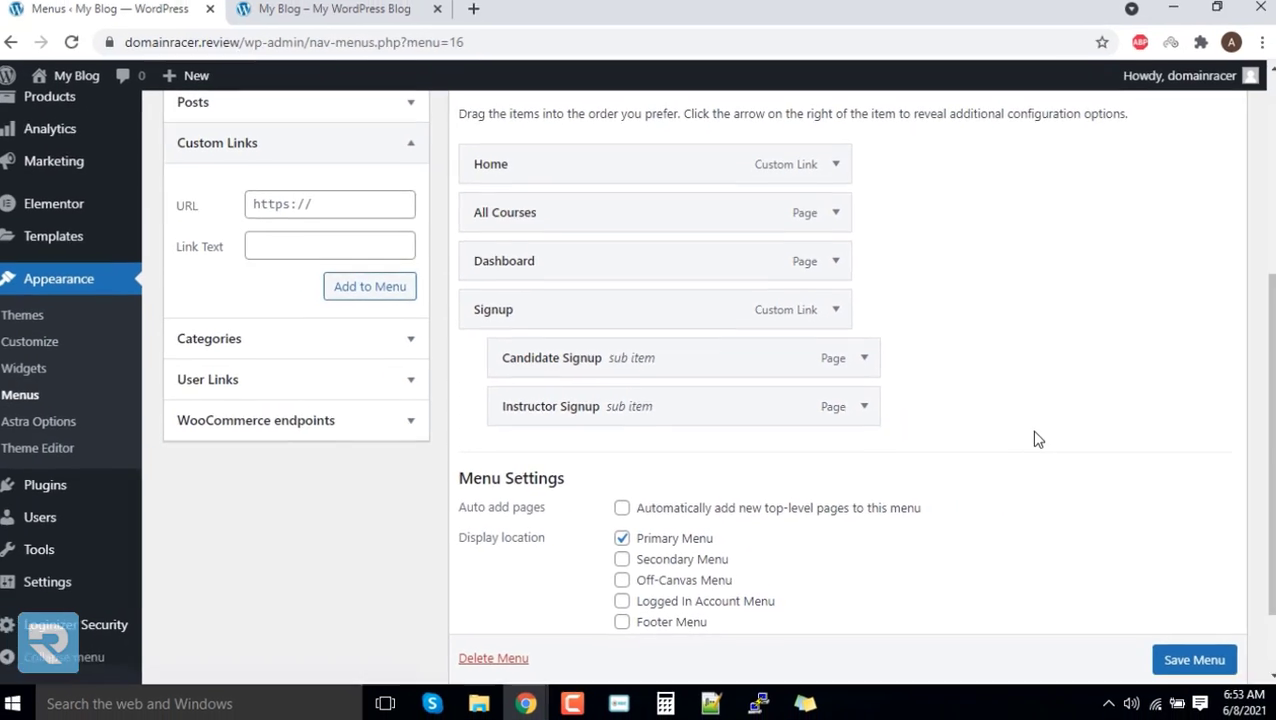
pyautogui.scroll(-1, 1120, 580)
# Save the LMS menu and reload the live site tab to see the new menu.
pyautogui.click(1180, 622)
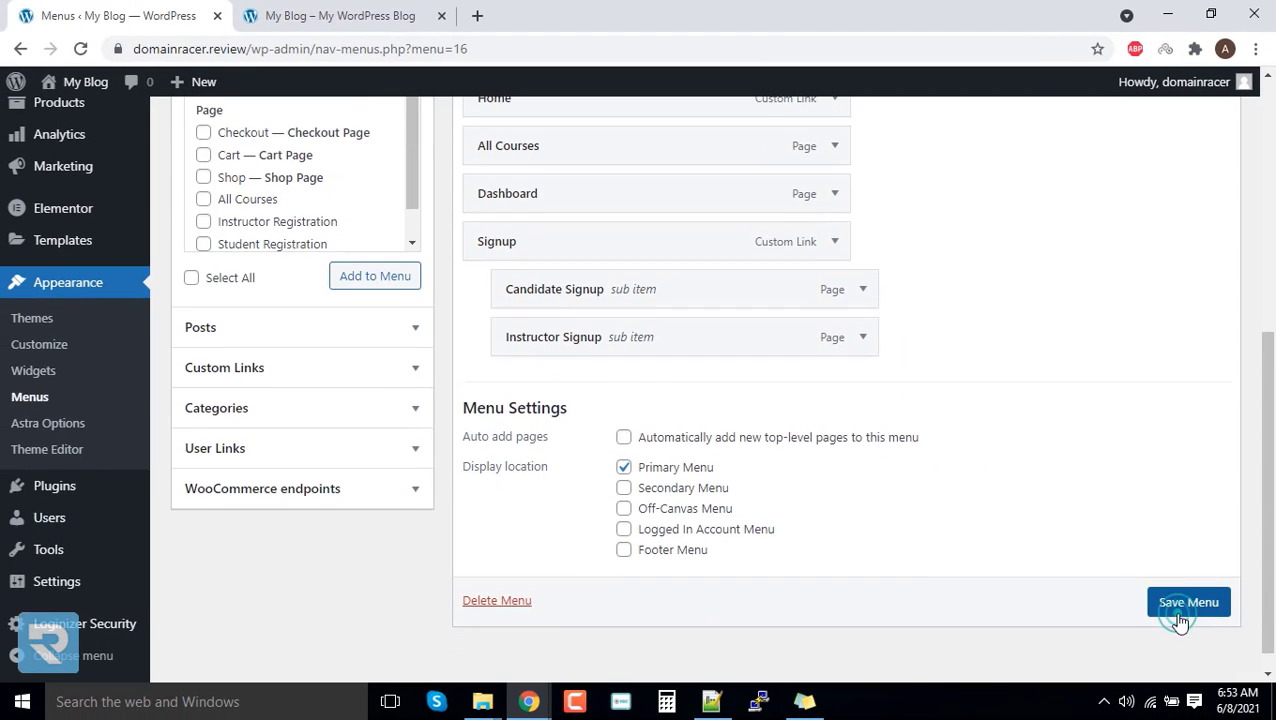
pyautogui.hotkey('ctrl', 'Tab')
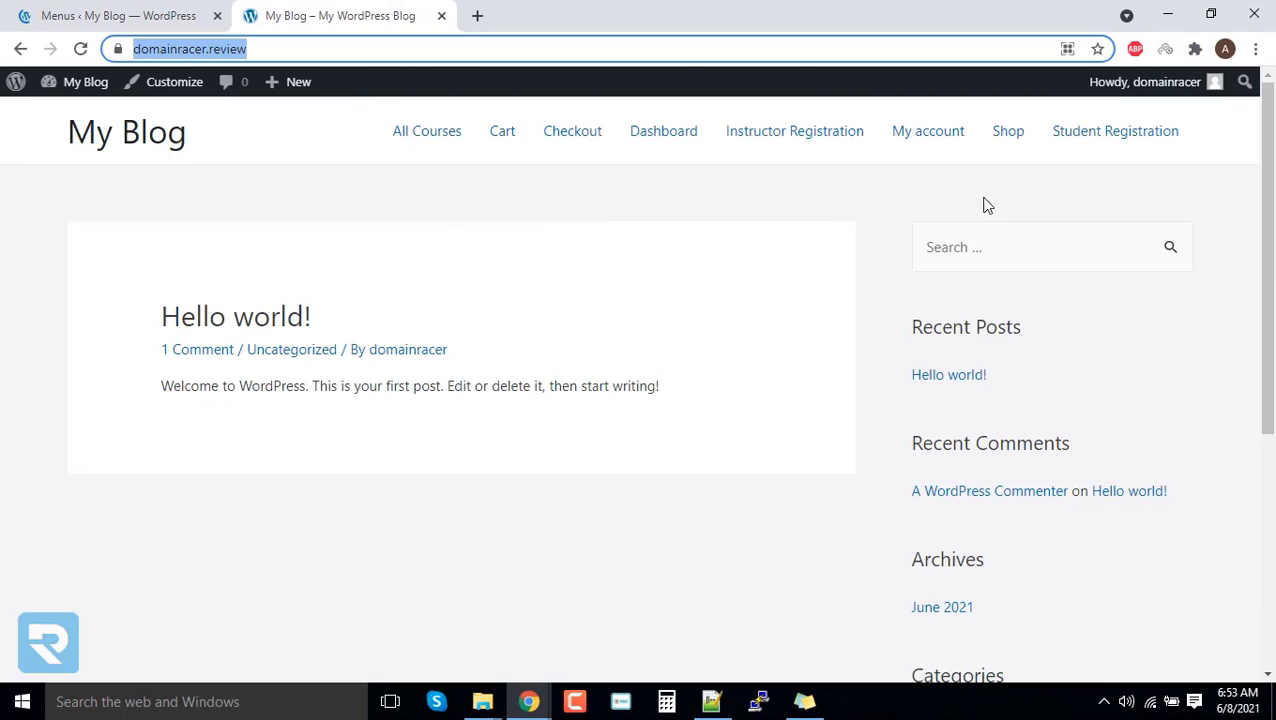
pyautogui.rightClick(593, 197)
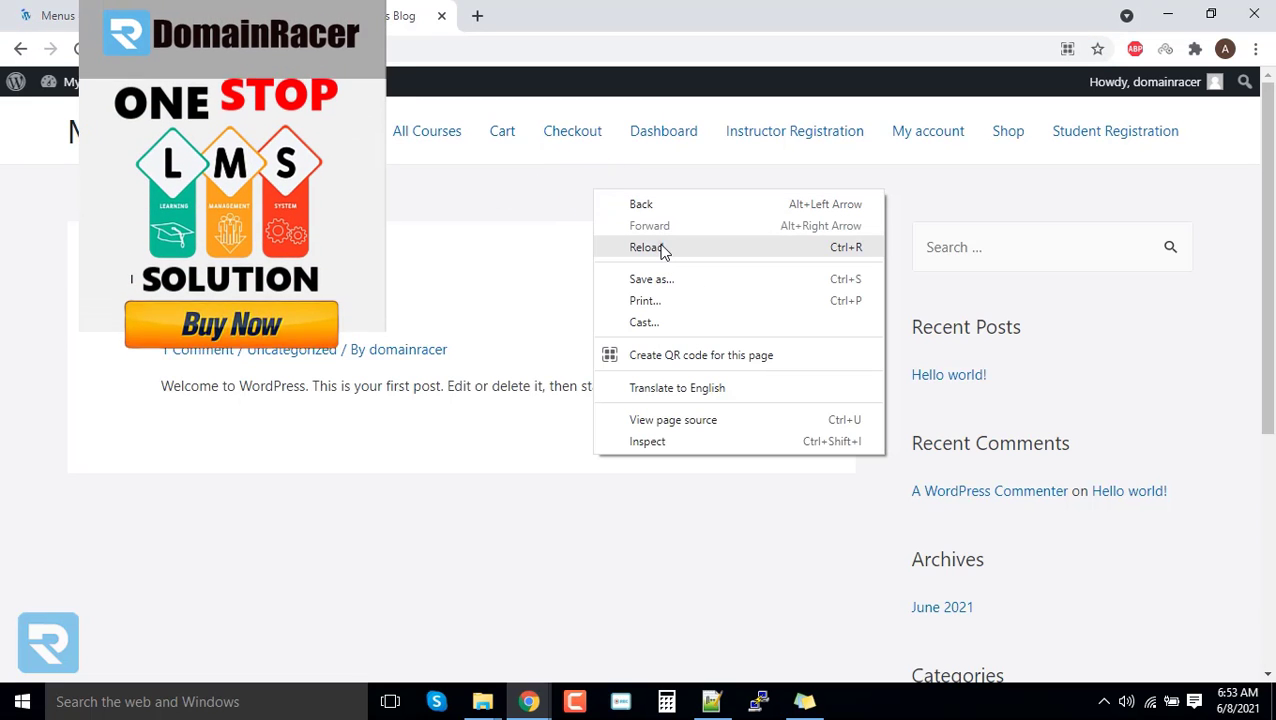
pyautogui.click(661, 250)
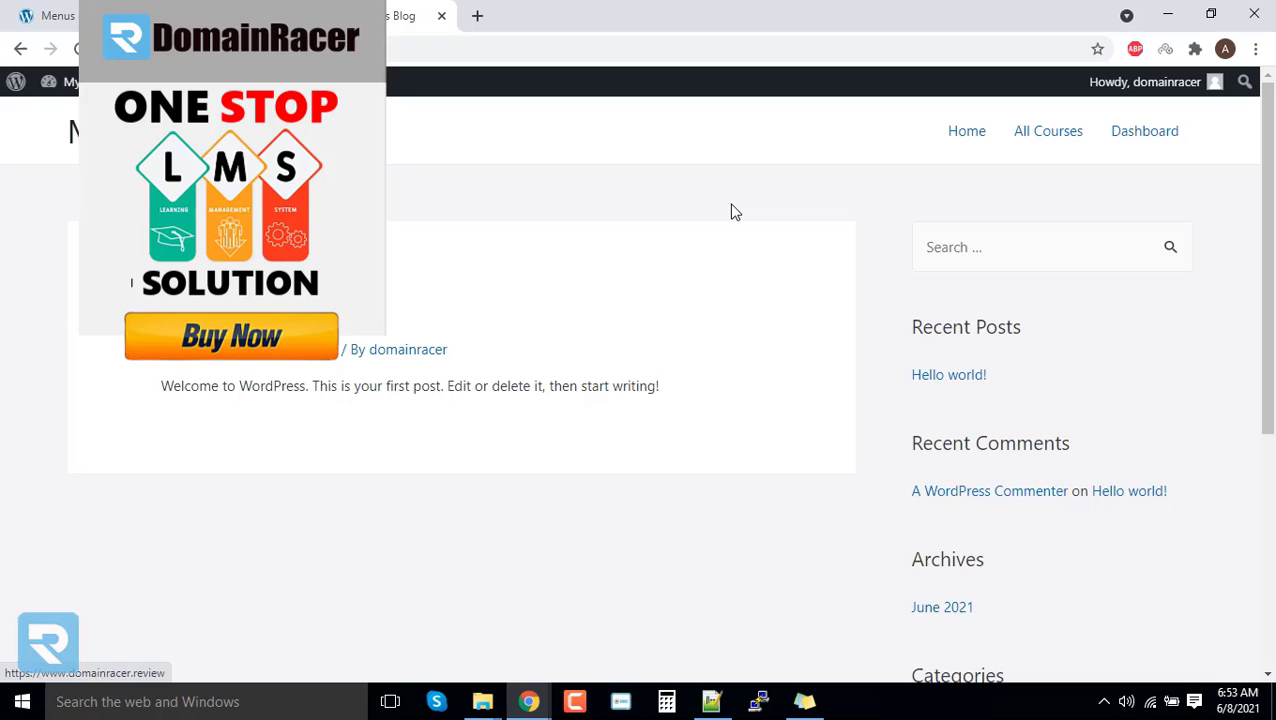
# Reload the incognito window and open Candidate Signup from the Signup dropdown.
pyautogui.hotkey('alt', 'Tab')
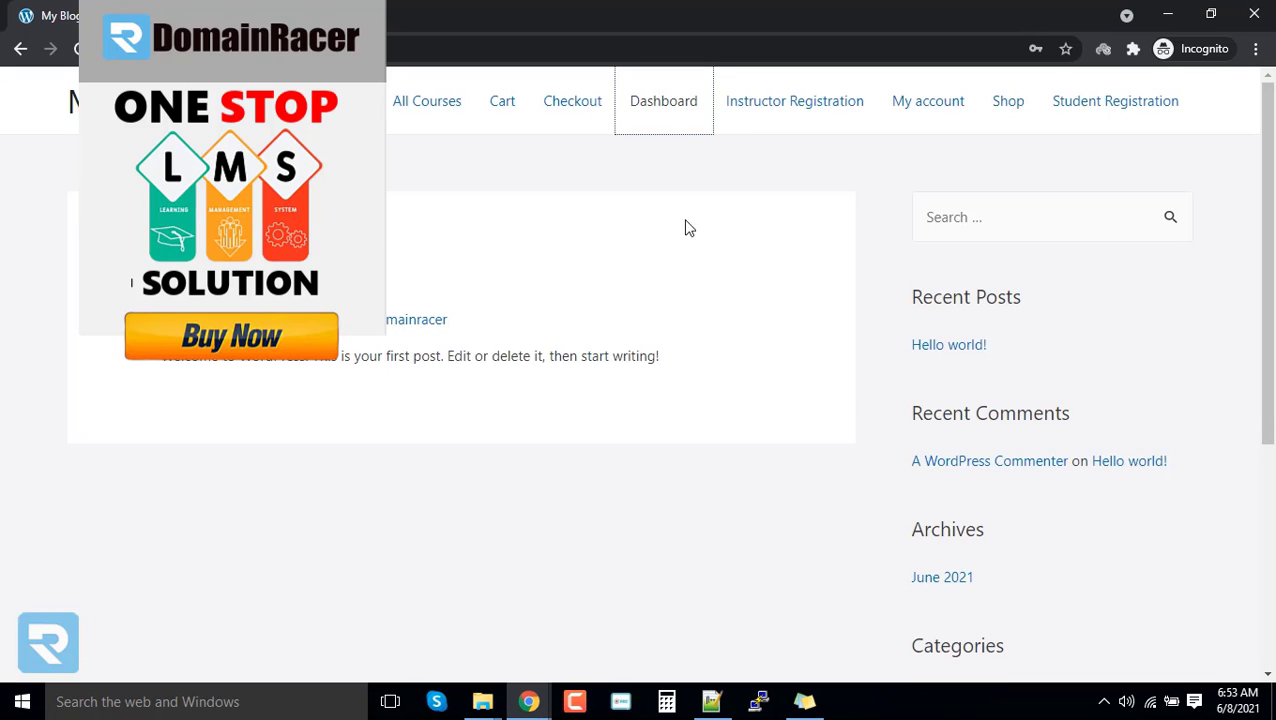
pyautogui.rightClick(675, 204)
pyautogui.click(770, 268)
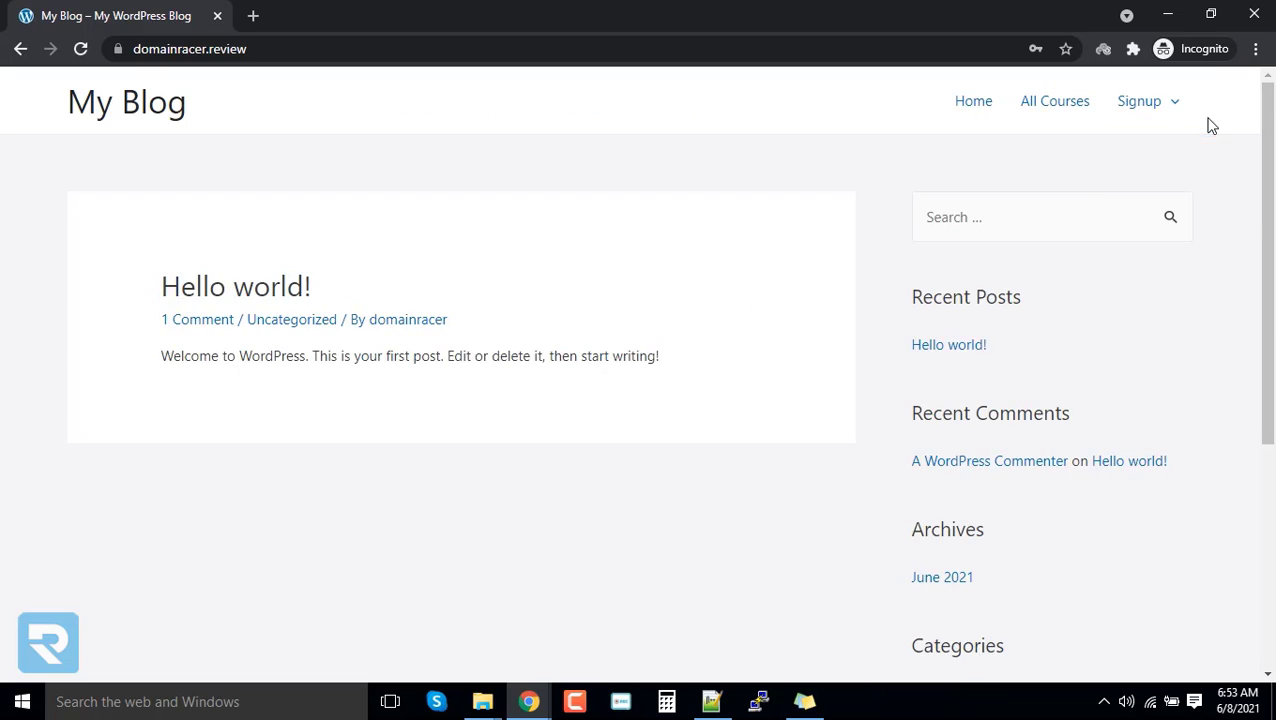
pyautogui.moveTo(1168, 102)
pyautogui.click(1174, 163)
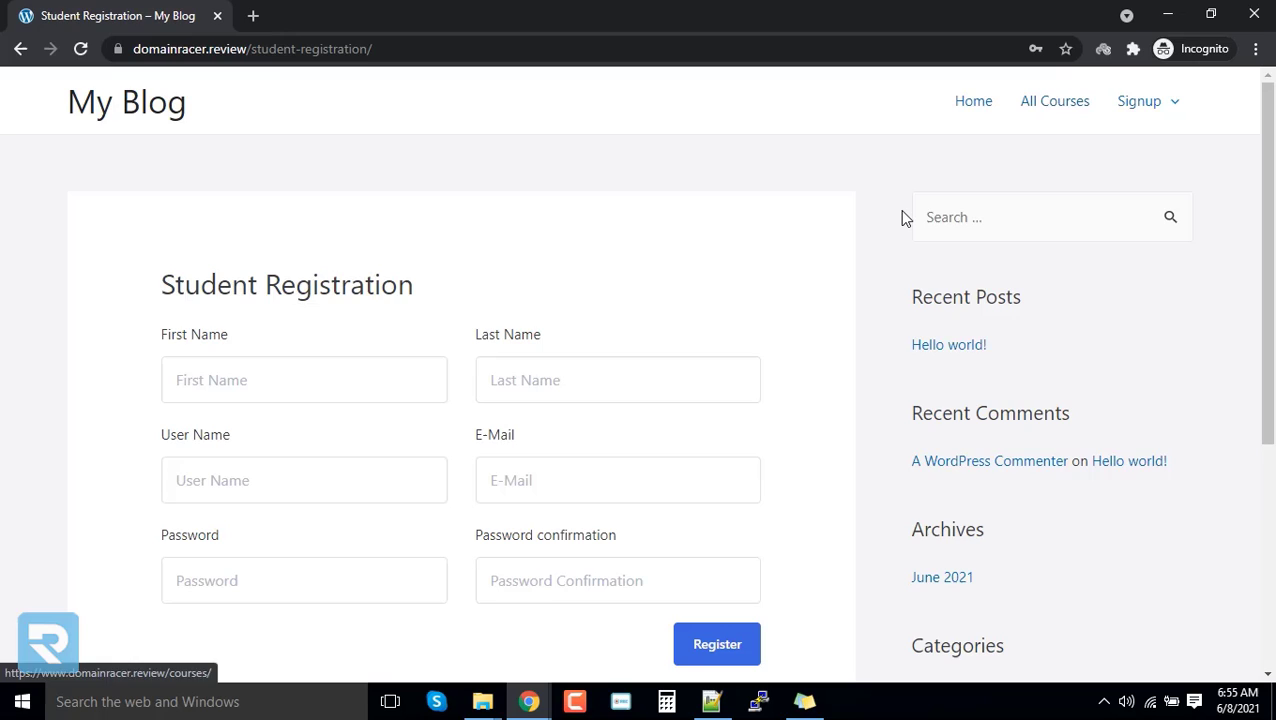
pyautogui.hotkey('alt', 'Tab')
# Tick Login and Logout under User Links and add them to the LMS menu.
pyautogui.click(118, 22)
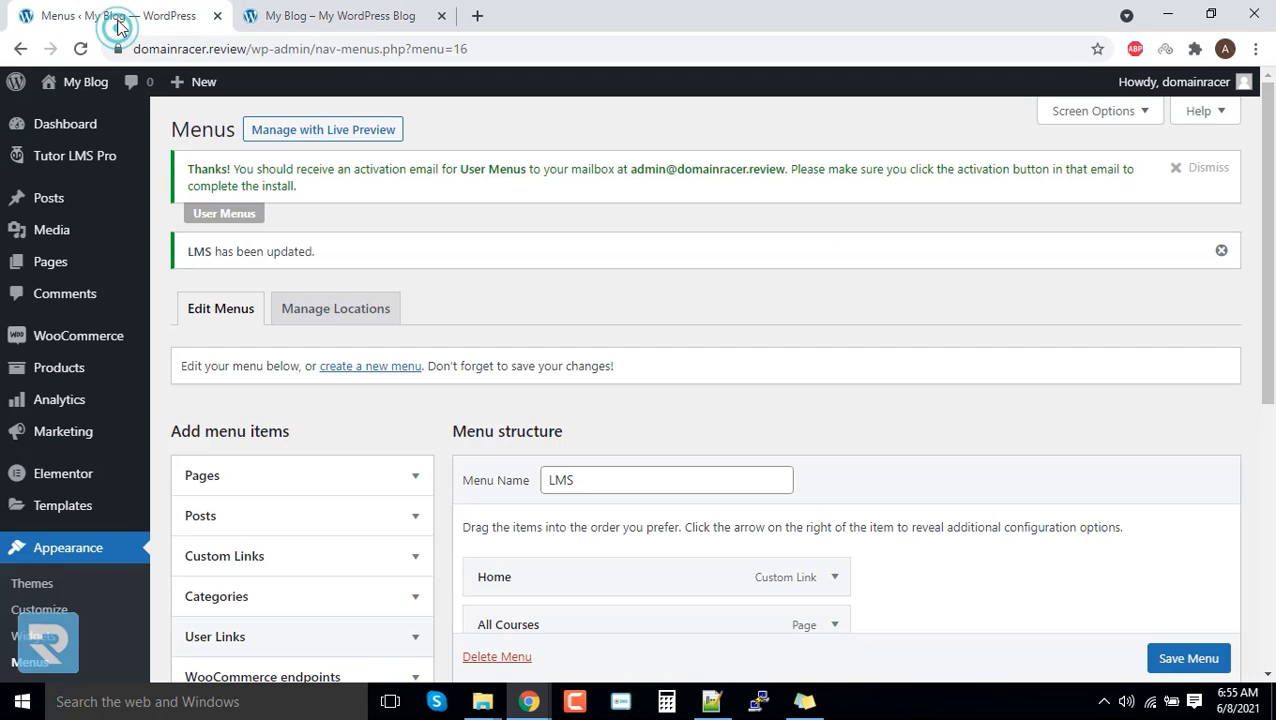
pyautogui.scroll(-1, 102, 521)
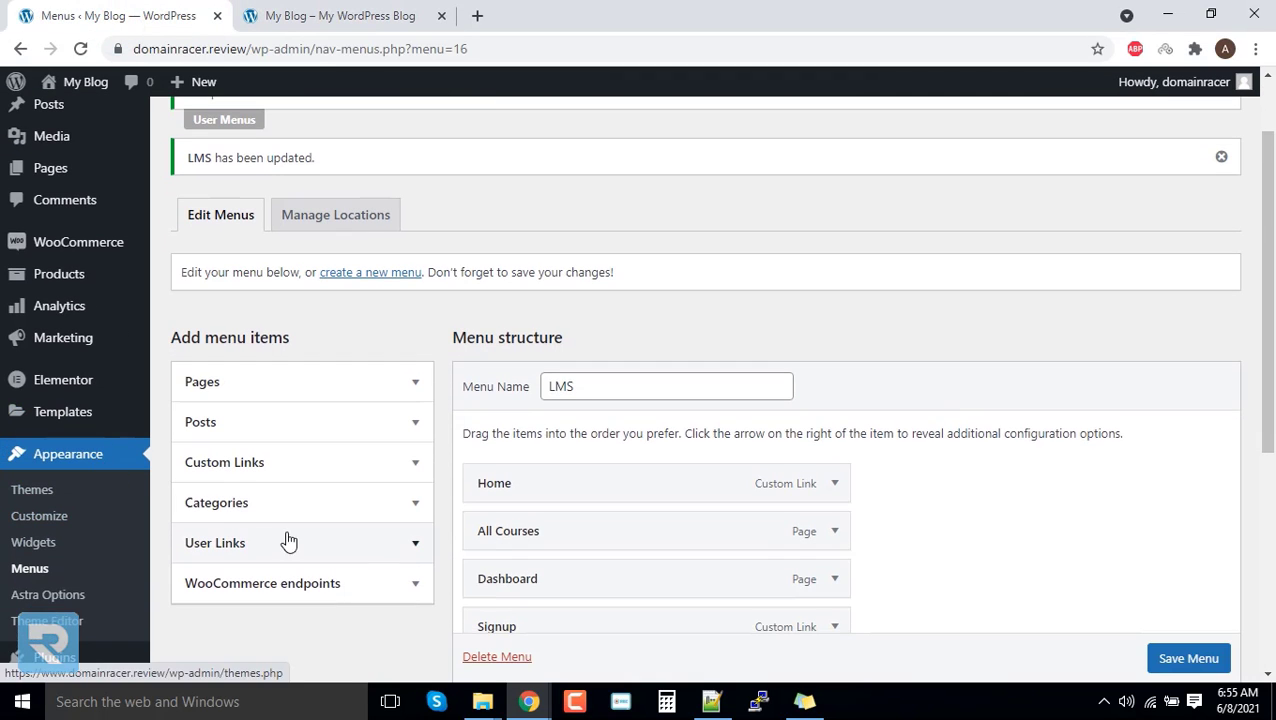
pyautogui.click(240, 548)
pyautogui.scroll(-2, 242, 549)
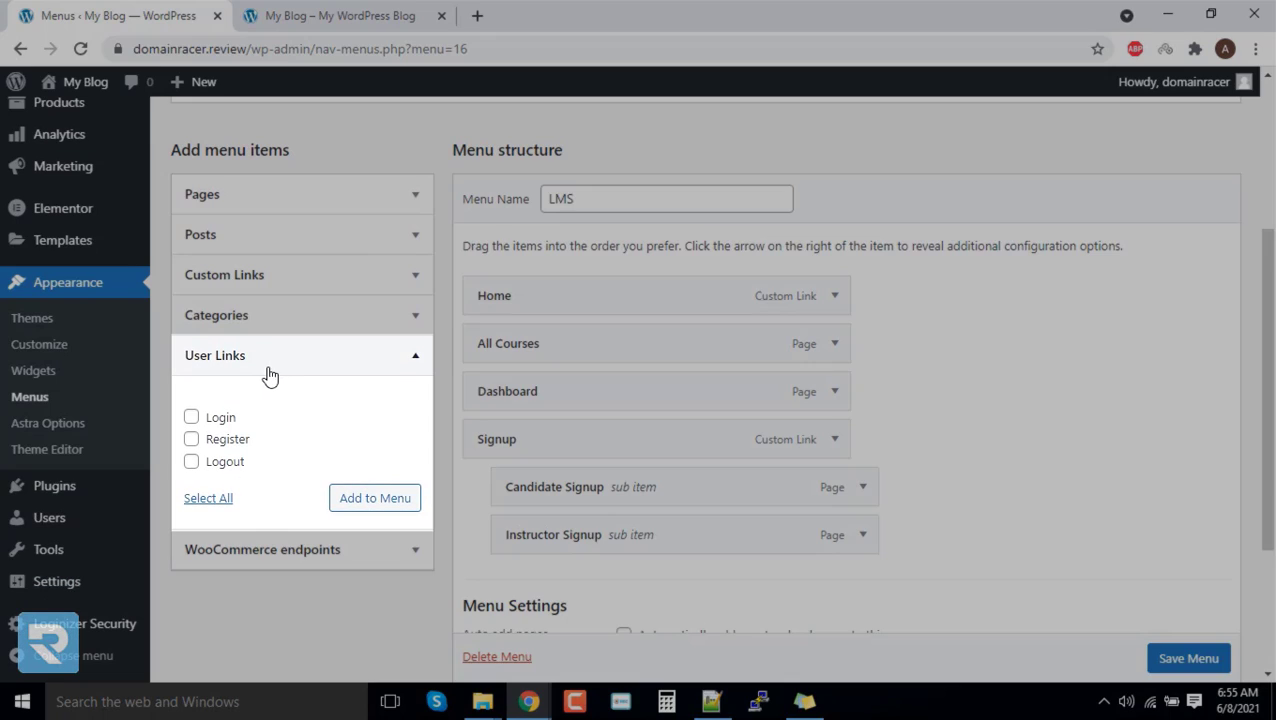
pyautogui.click(192, 418)
pyautogui.click(191, 462)
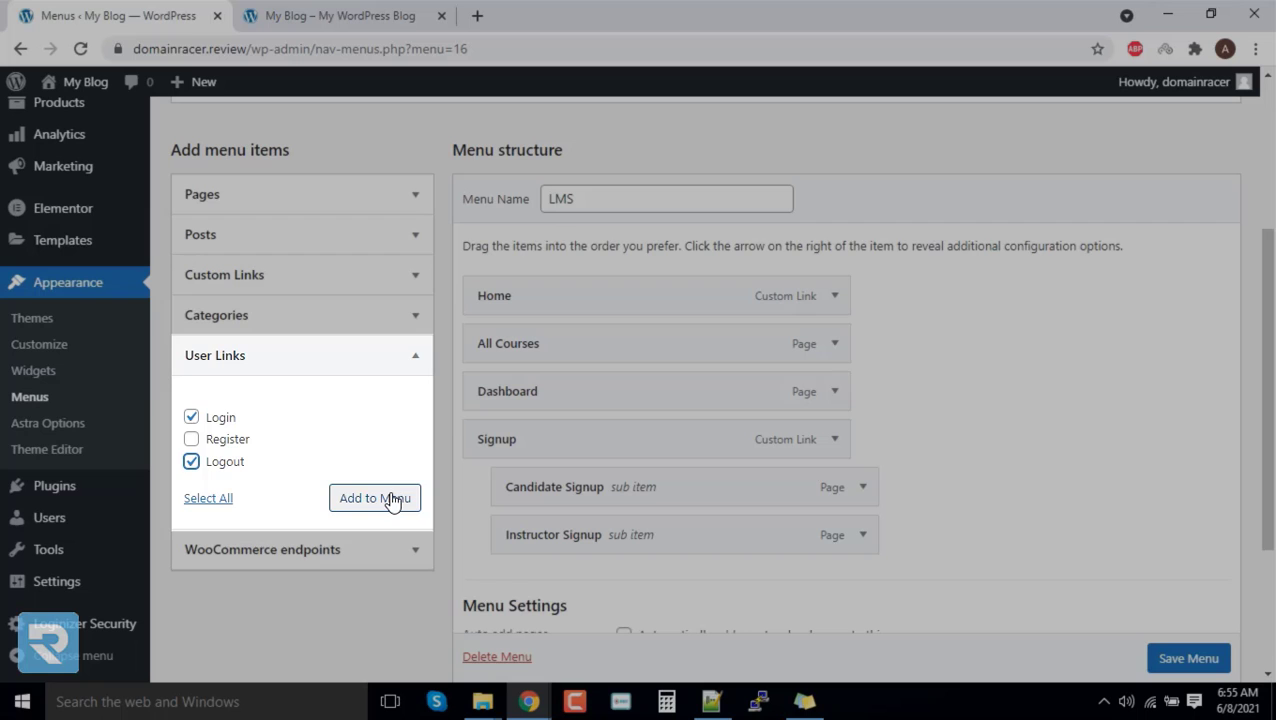
pyautogui.click(392, 502)
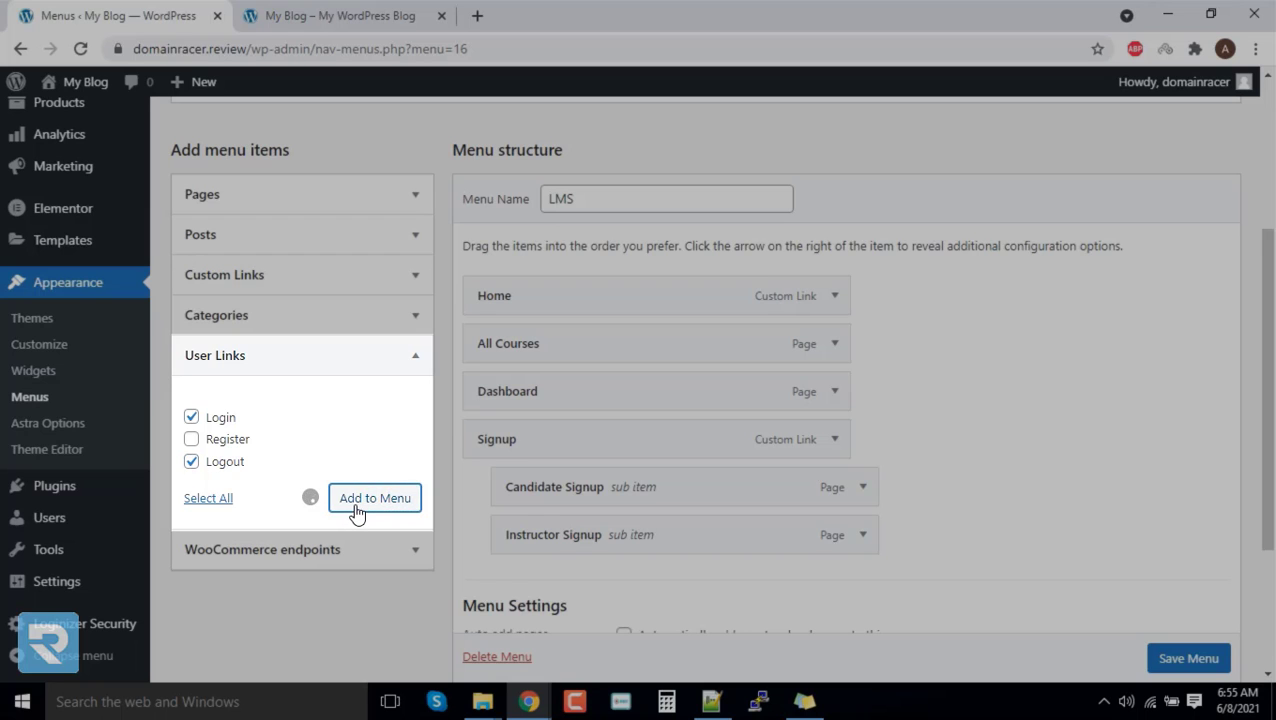
pyautogui.scroll(-2, 368, 483)
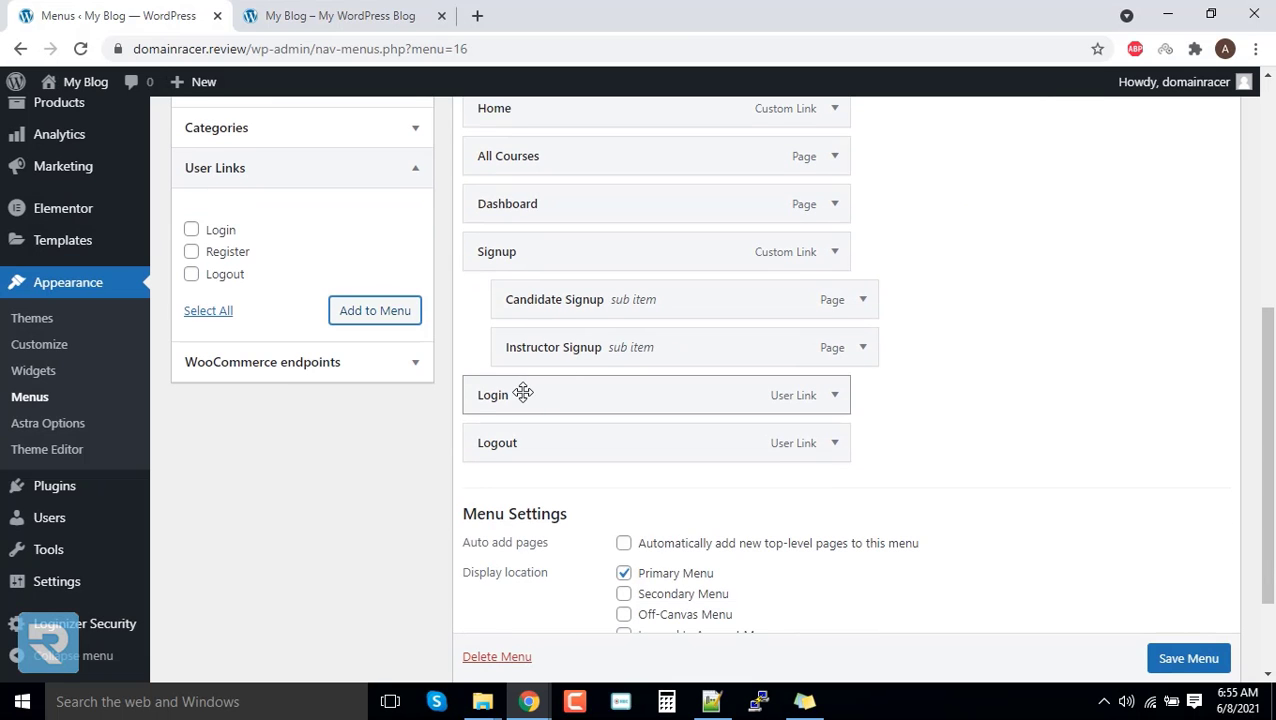
# Move Login and Logout above Signup, keeping Logout's redirect as Current Page.
pyautogui.moveTo(522, 393); pyautogui.dragTo(535, 248)
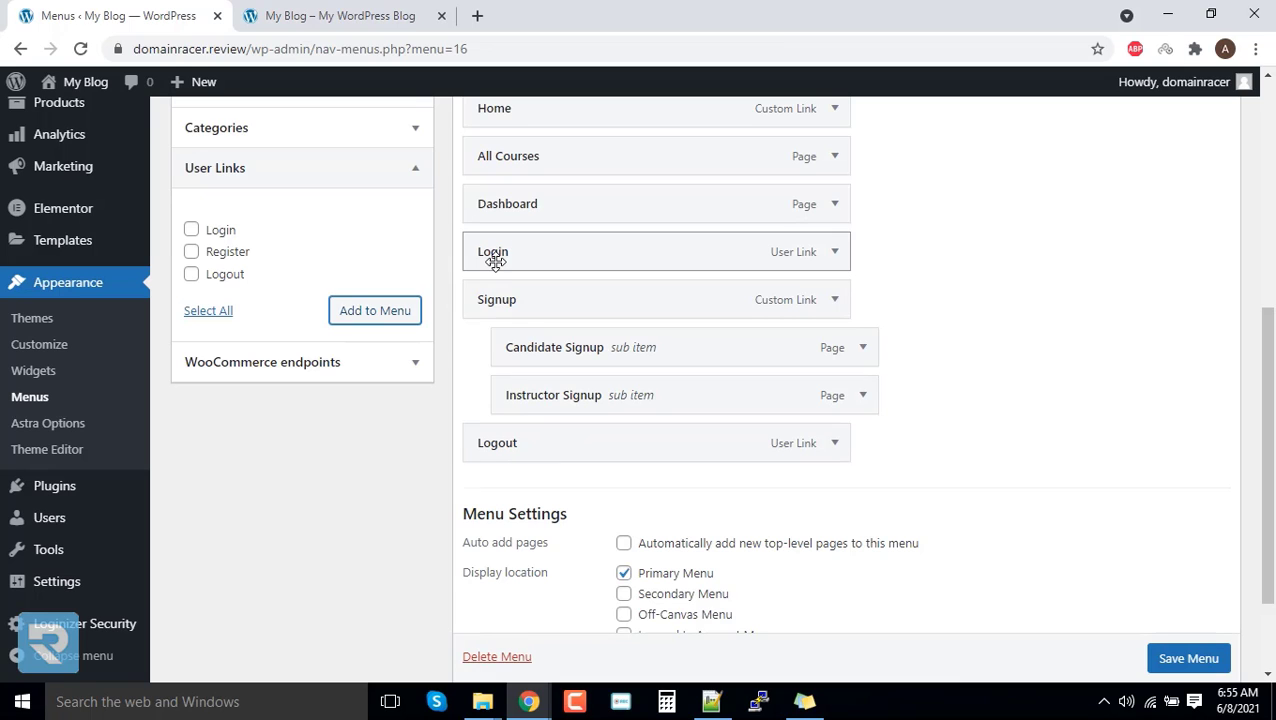
pyautogui.moveTo(509, 443); pyautogui.dragTo(509, 298)
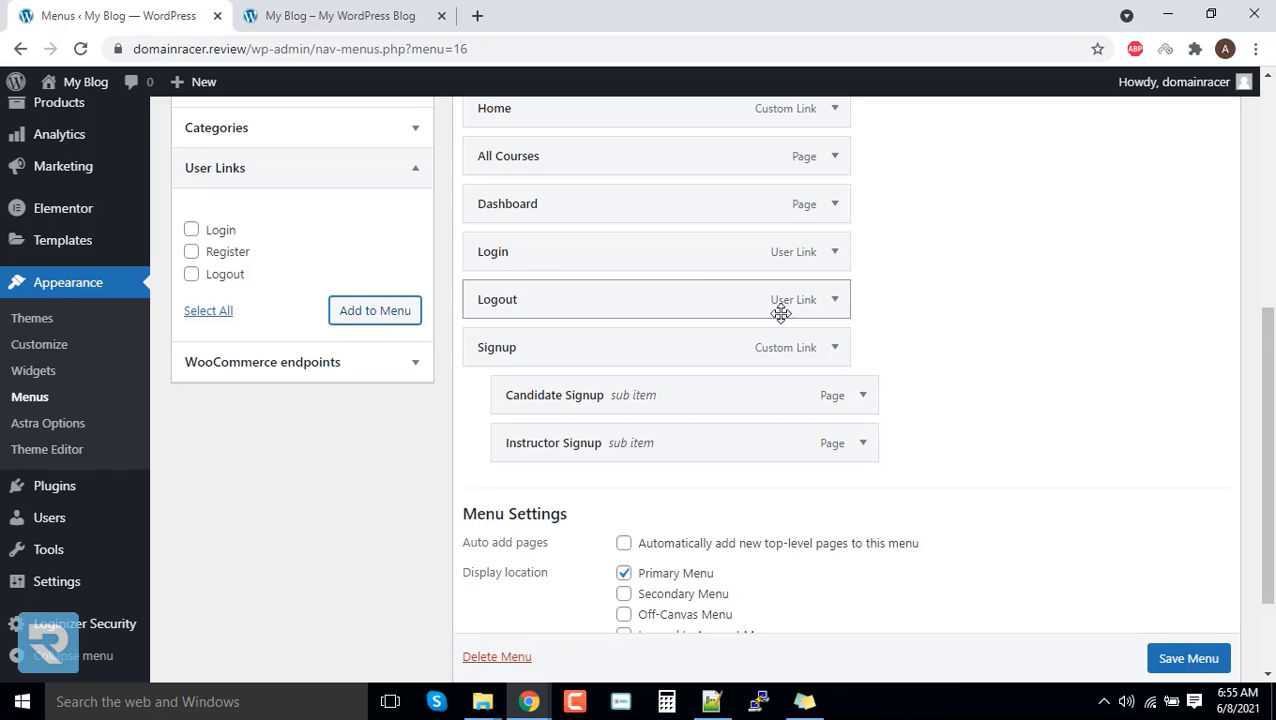
pyautogui.click(834, 300)
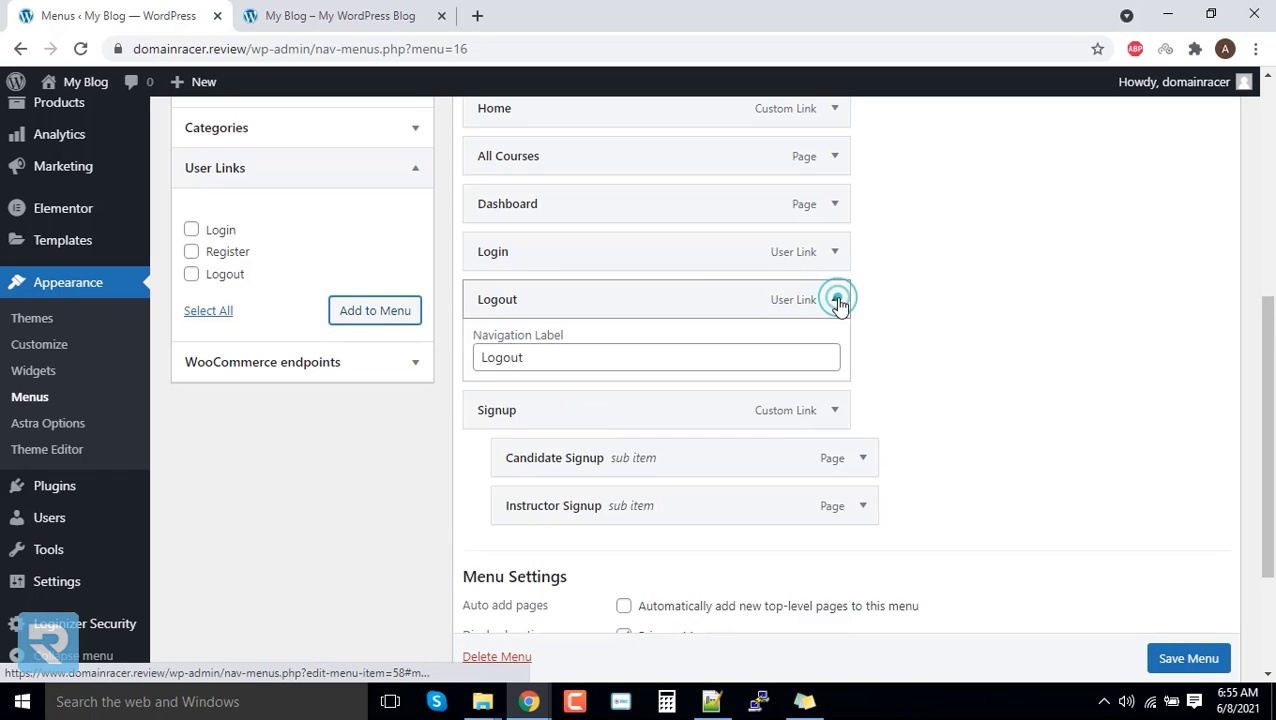
pyautogui.click(555, 420)
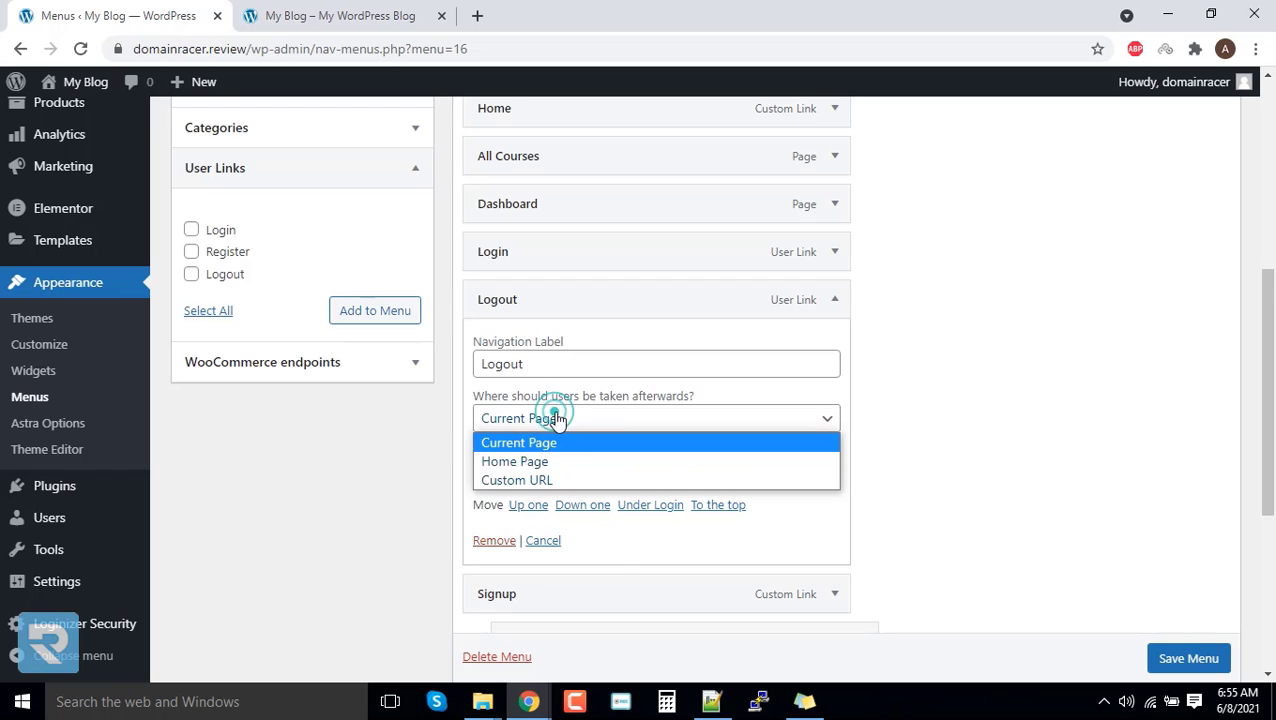
pyautogui.click(834, 300)
# Review the Login and Logout redirect settings, then collapse both items.
pyautogui.click(834, 252)
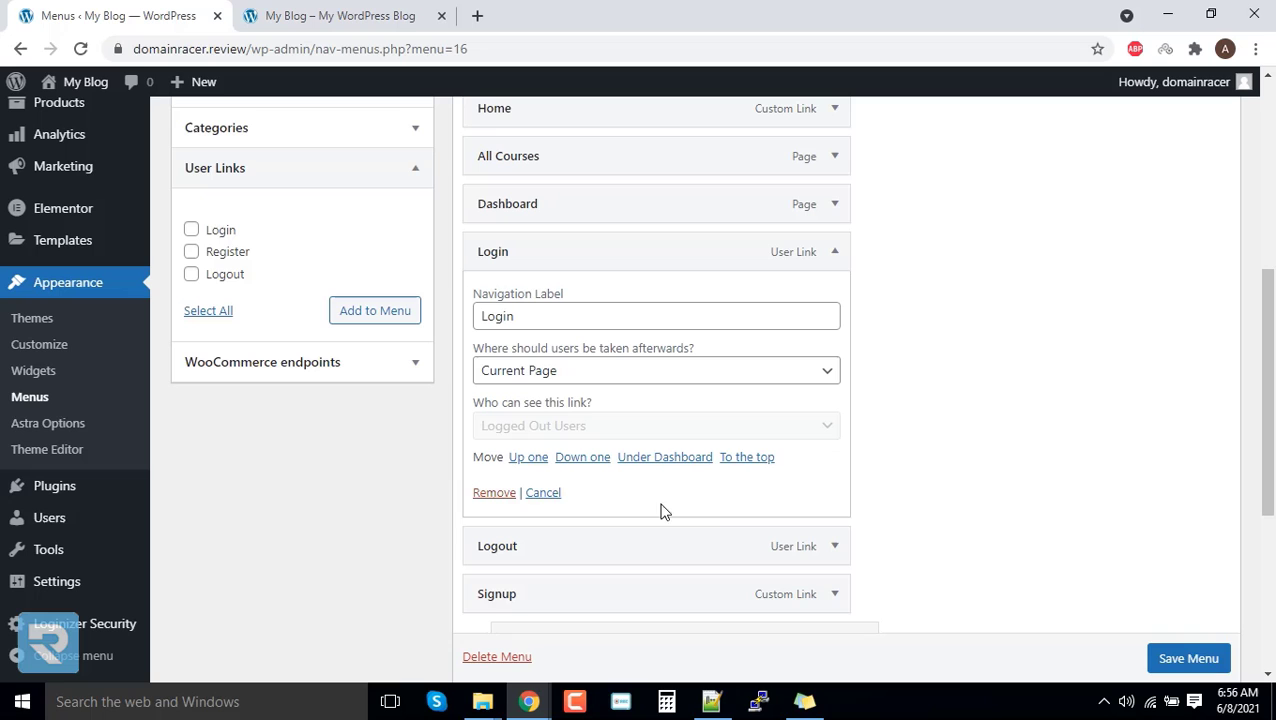
pyautogui.click(834, 546)
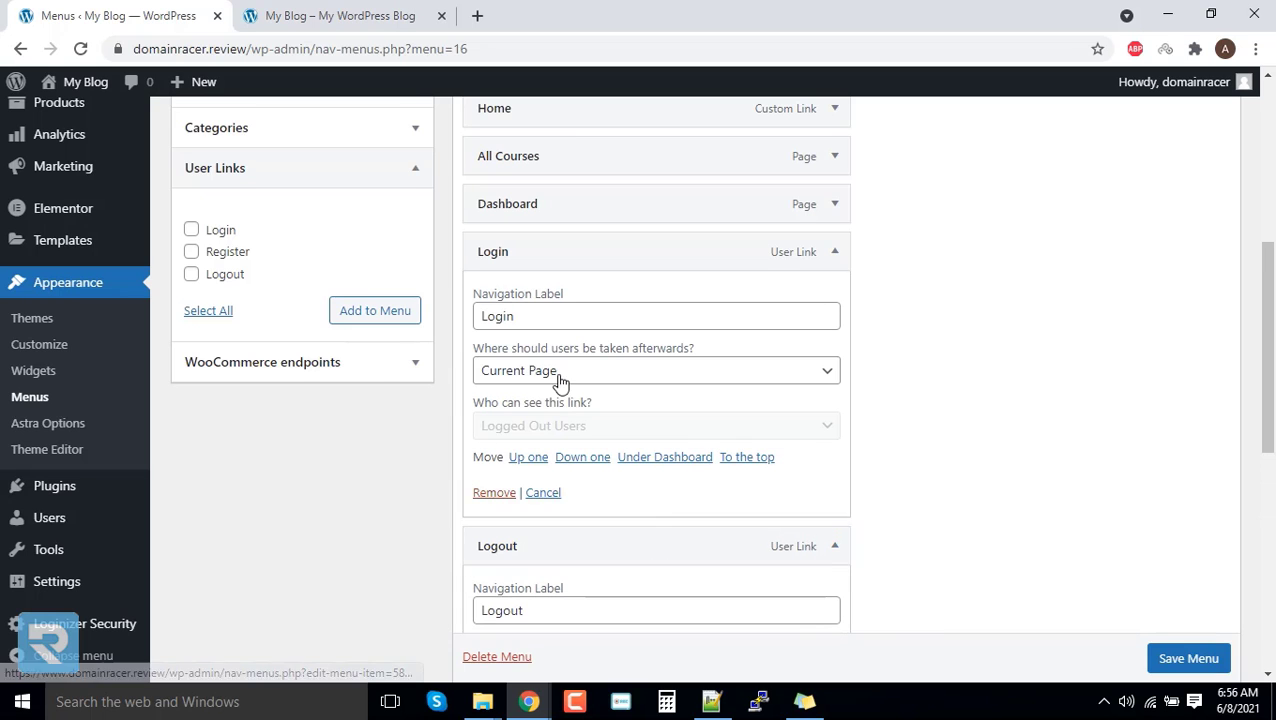
pyautogui.scroll(-3, 560, 382)
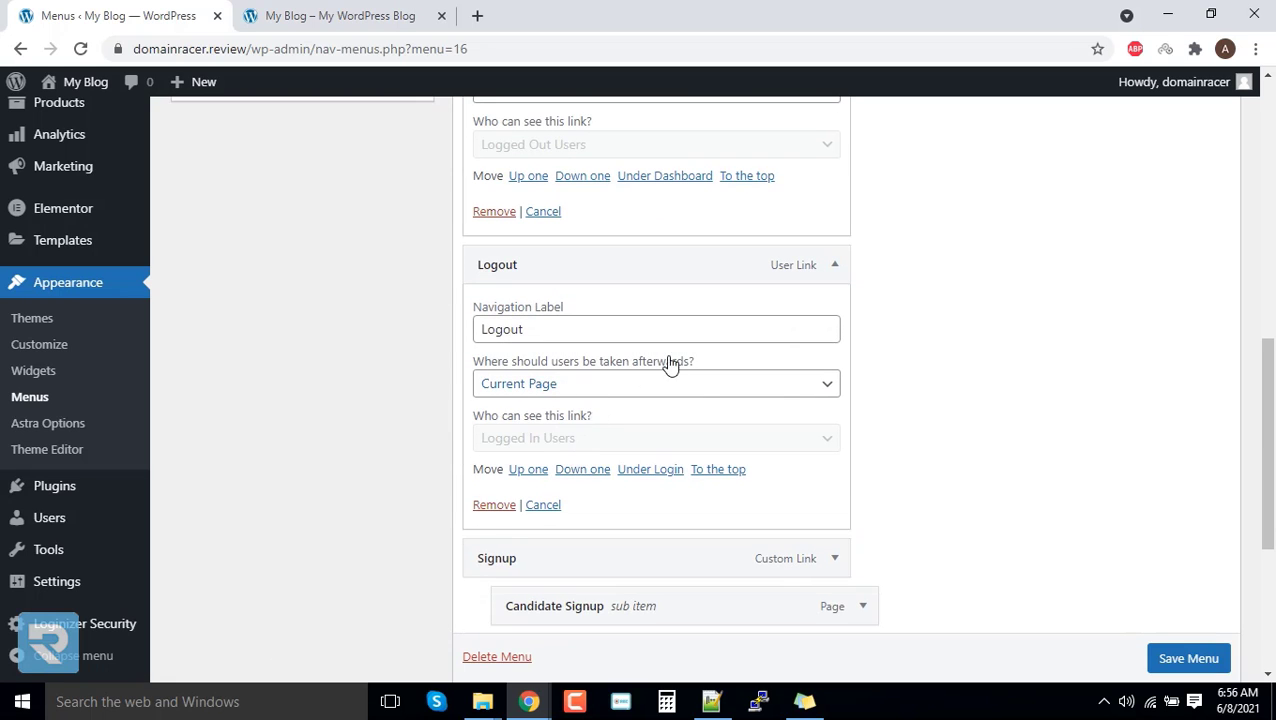
pyautogui.scroll(3, 880, 500)
pyautogui.click(834, 251)
pyautogui.click(834, 299)
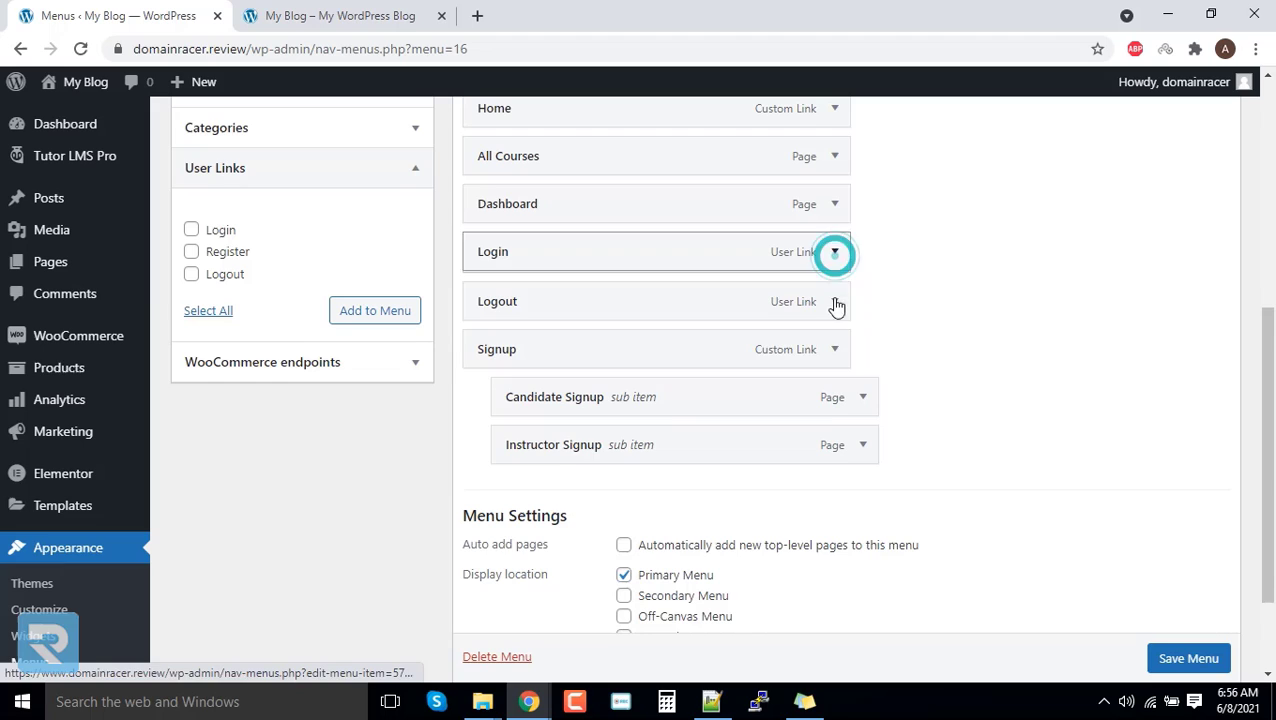
# Save the LMS menu, reload the live site, and open Dashboard from the new header.
pyautogui.scroll(-1, 1193, 670)
pyautogui.click(1188, 658)
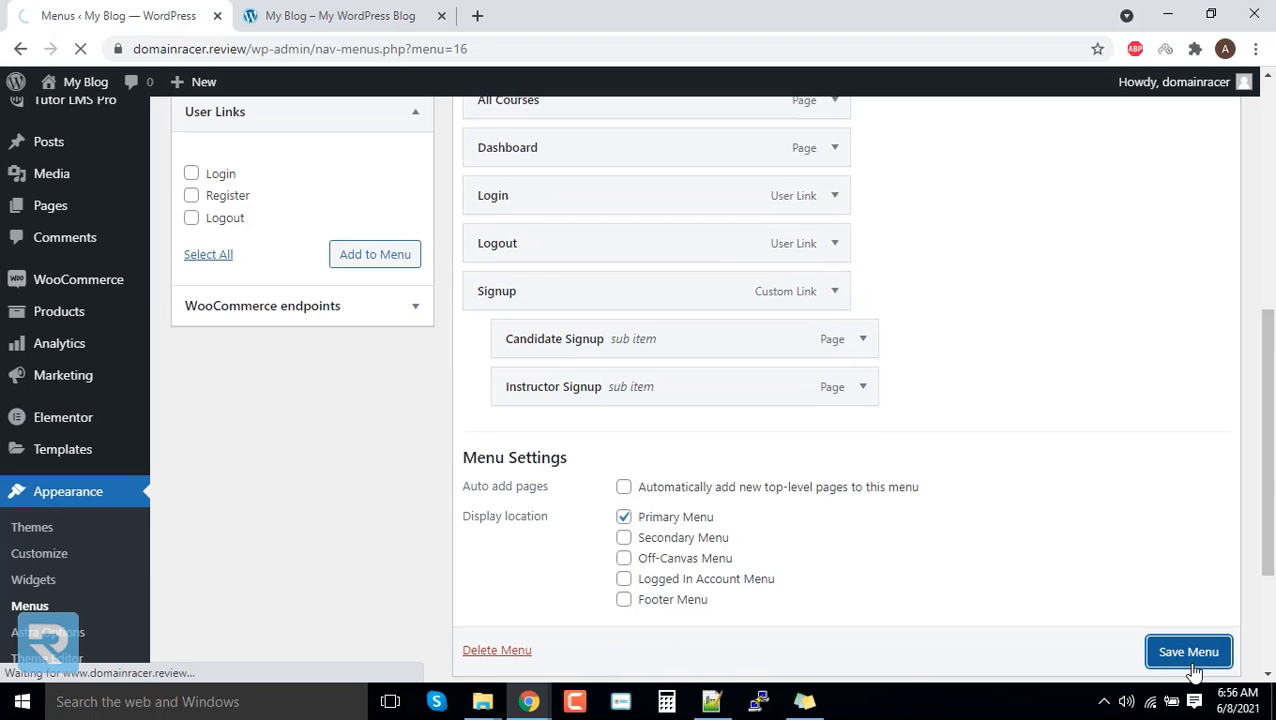
pyautogui.hotkey('alt', 'Tab')
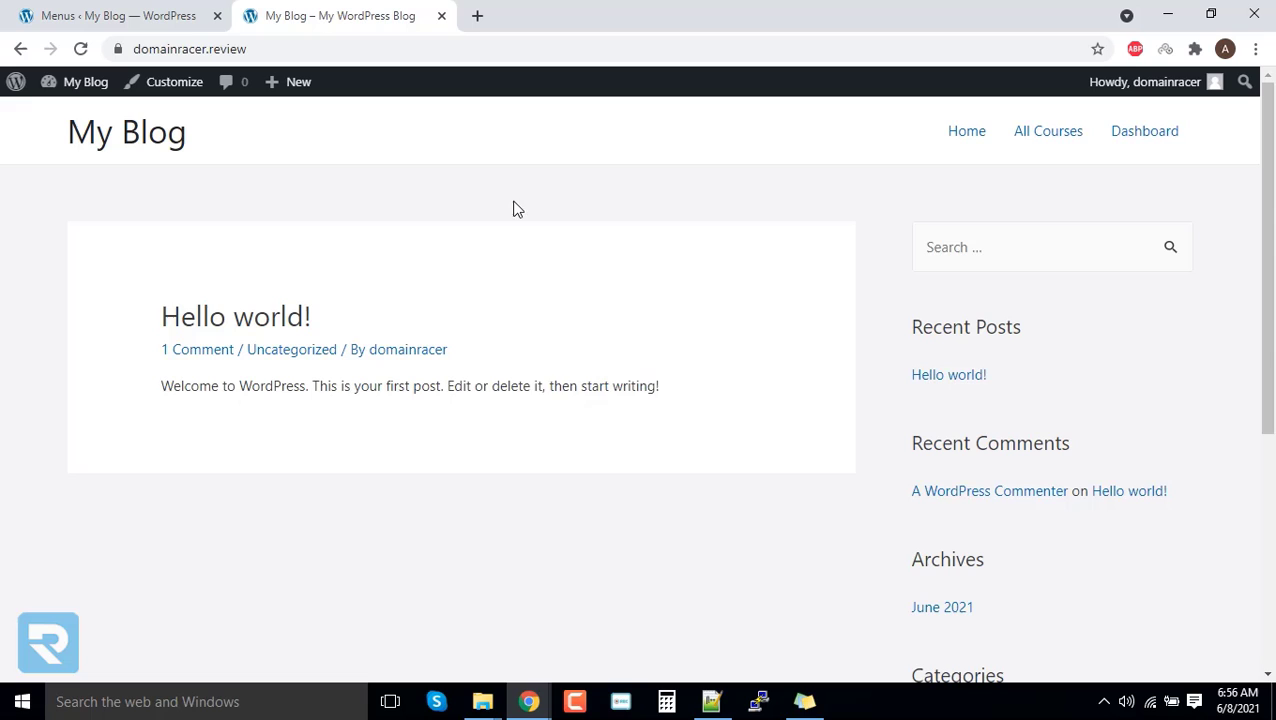
pyautogui.rightClick(514, 208)
pyautogui.click(558, 261)
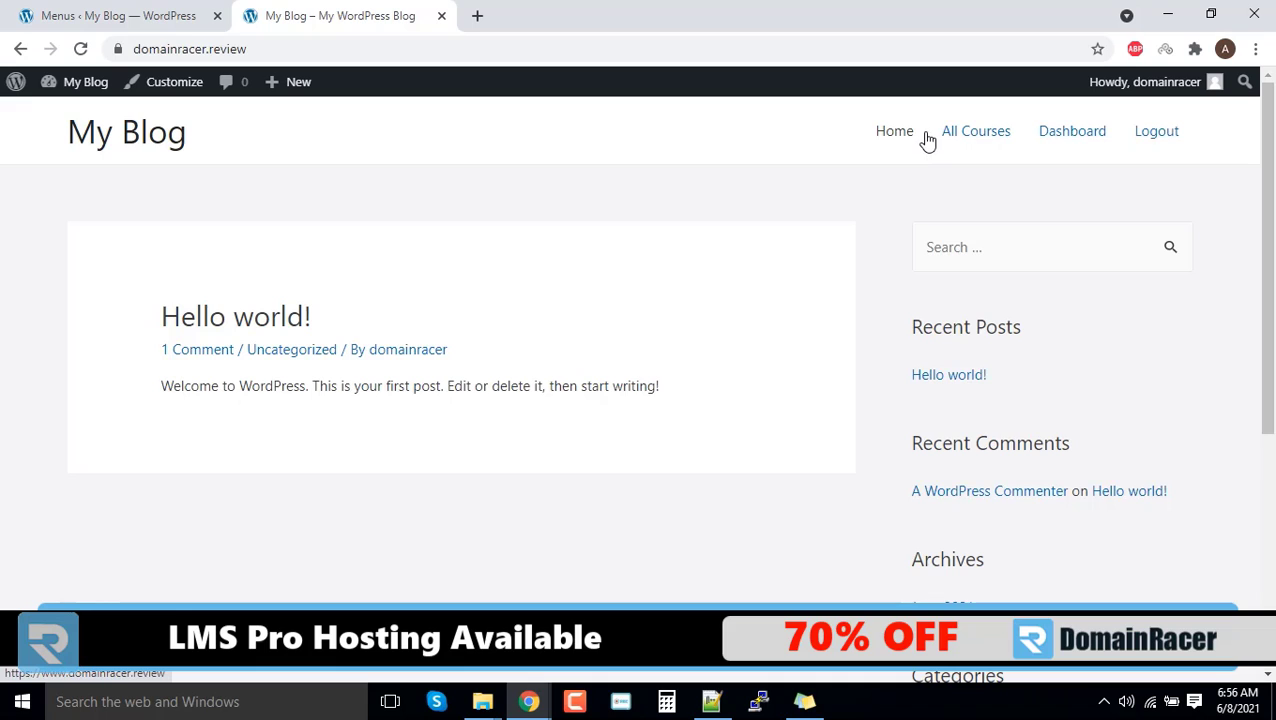
pyautogui.click(1068, 136)
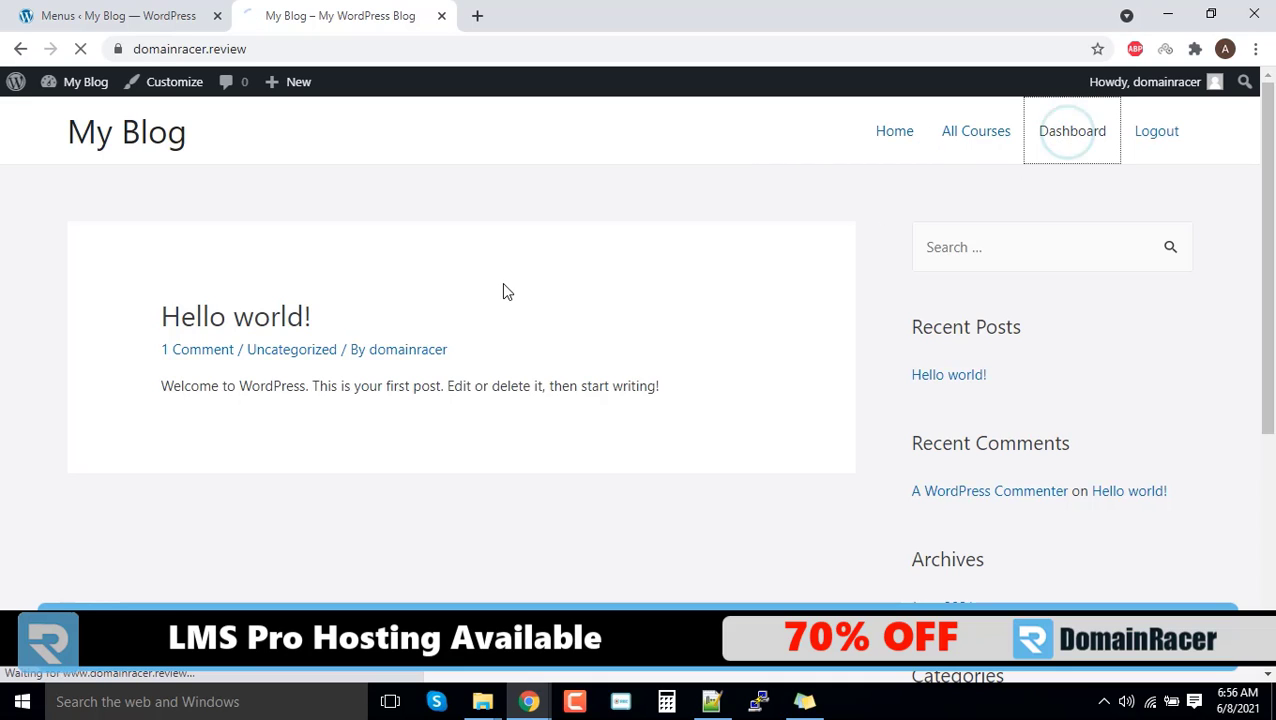
# Drag Dashboard above All Courses, save the menu, and view the live Dashboard page.
pyautogui.click(128, 15)
pyautogui.scroll(-5, 618, 560)
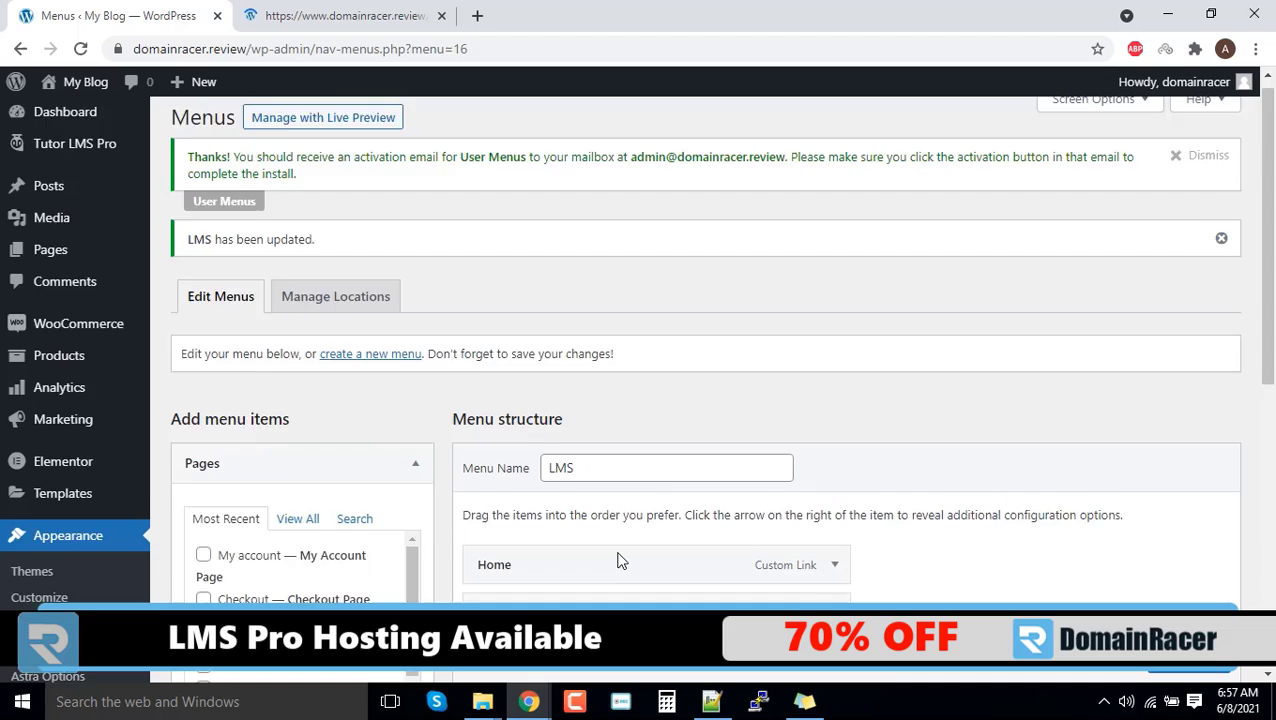
pyautogui.moveTo(557, 400); pyautogui.dragTo(545, 338)
pyautogui.scroll(-3, 1119, 563)
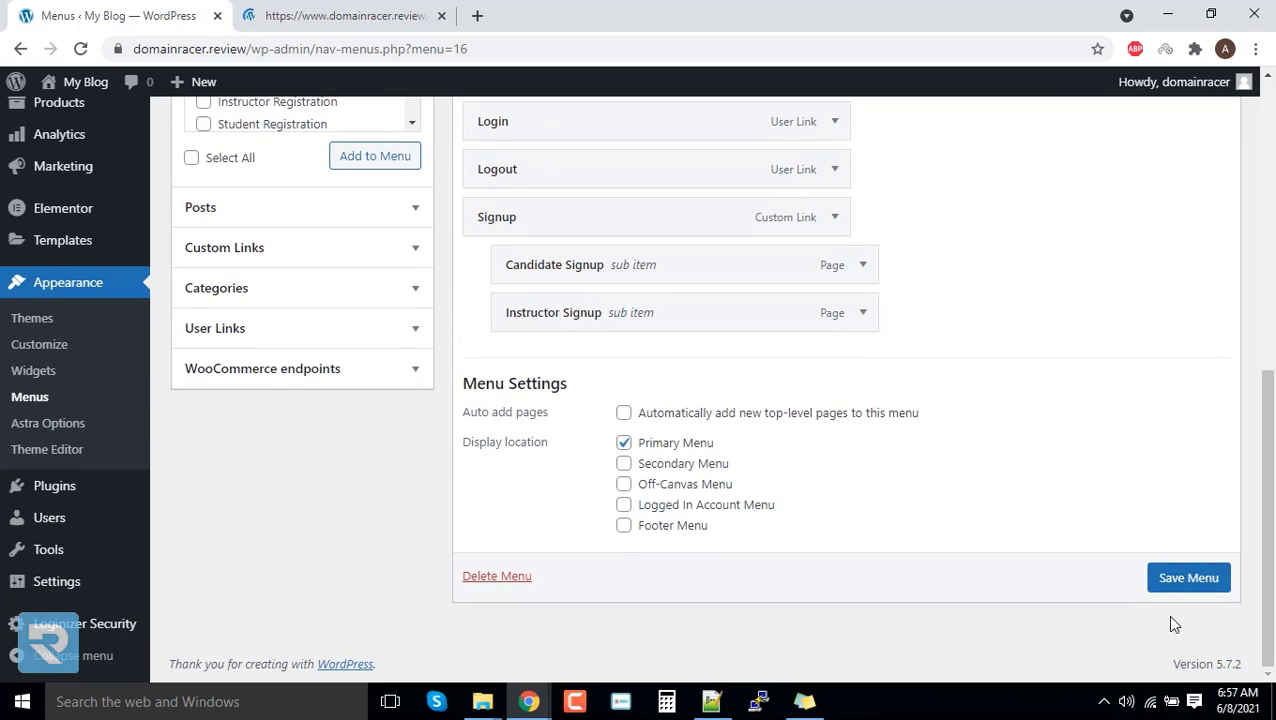
pyautogui.click(1172, 577)
pyautogui.hotkey('ctrl', 'Tab')
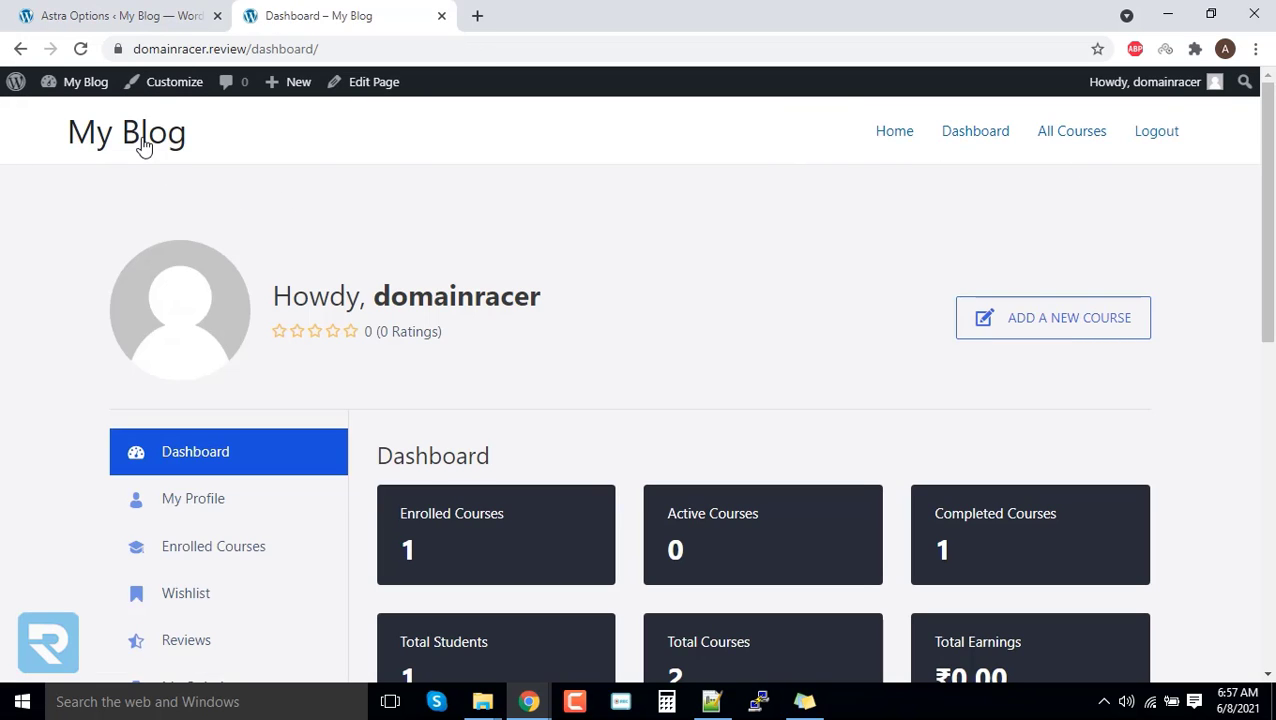
# Open the Astra Customizer's header Logo settings from the admin area.
pyautogui.click(100, 16)
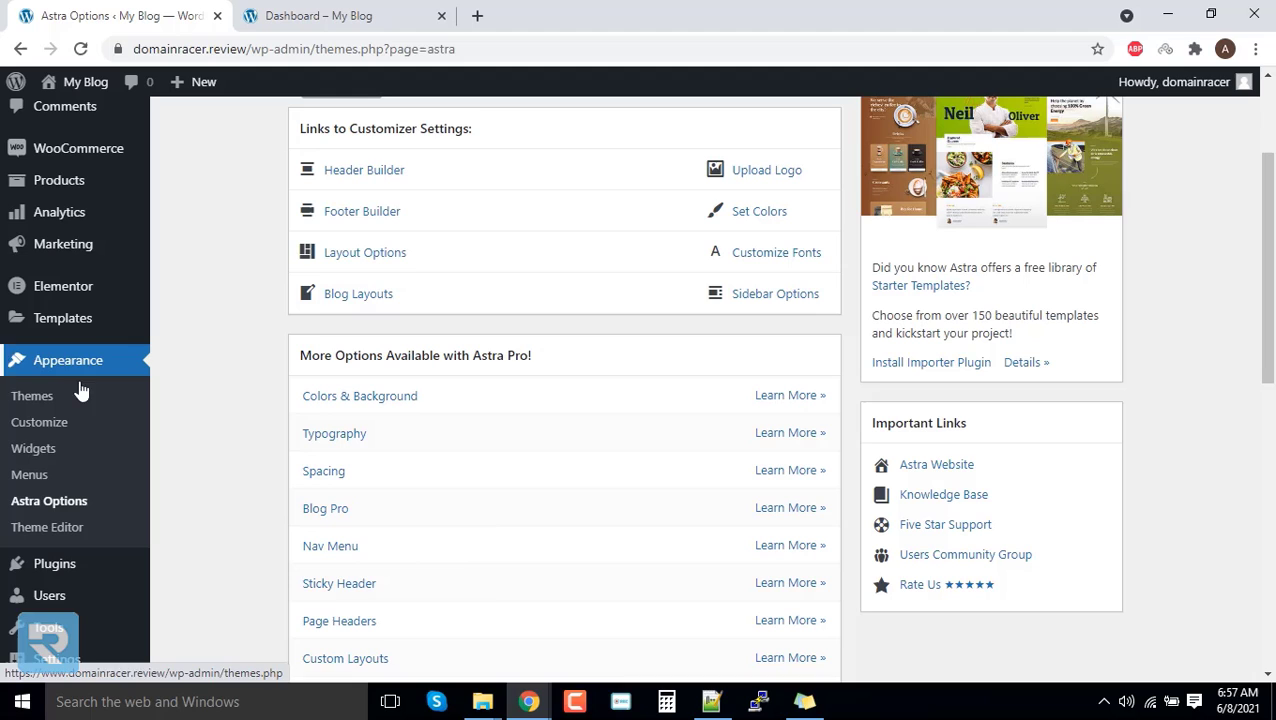
pyautogui.click(56, 426)
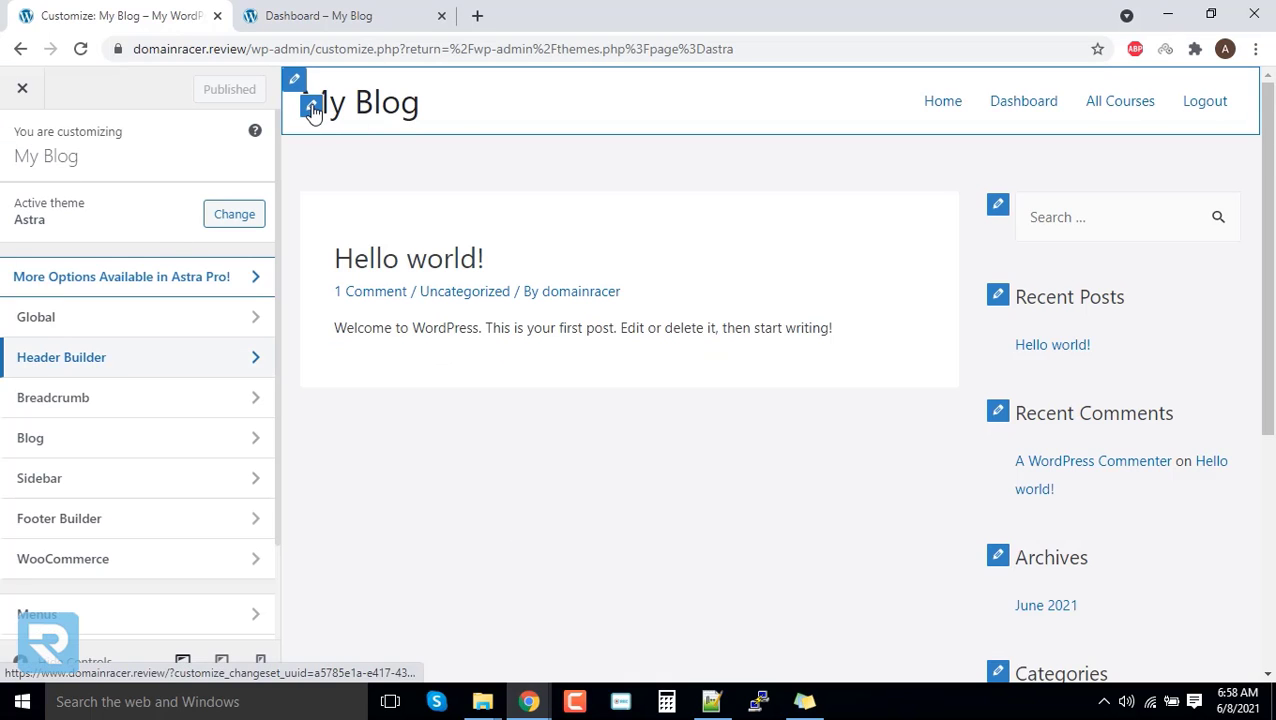
pyautogui.click(311, 106)
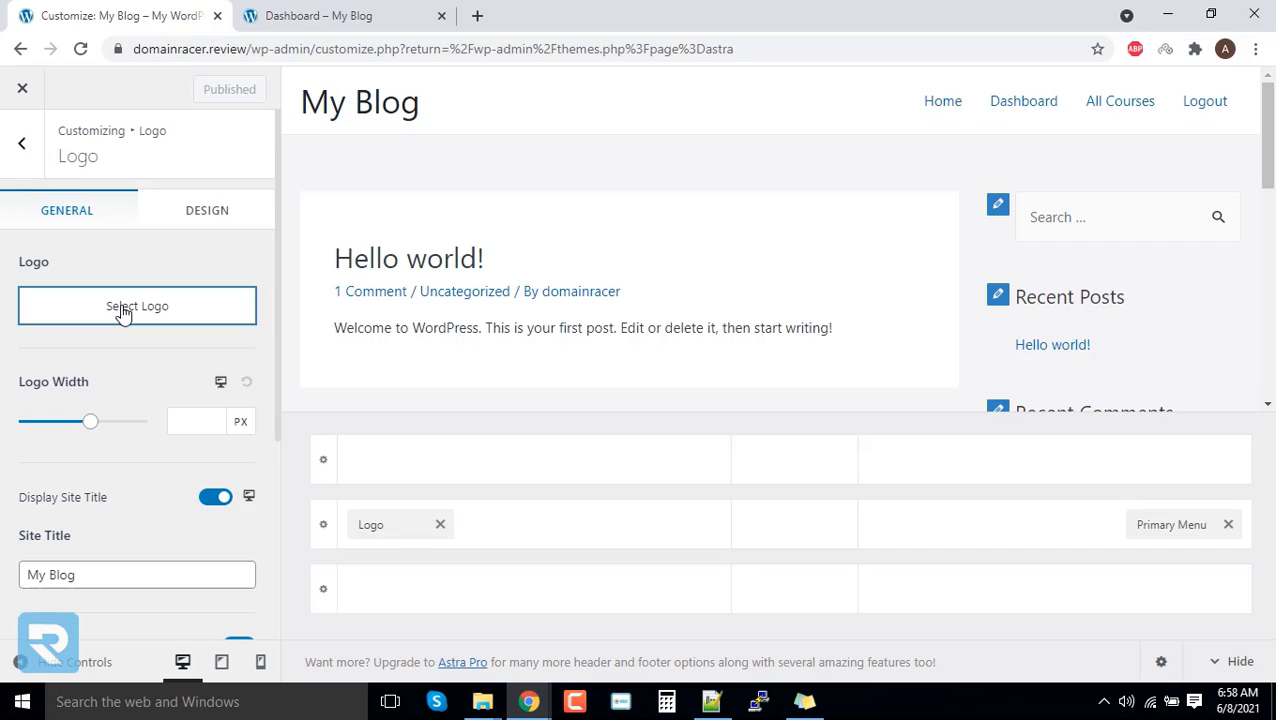
# Choose the DomainRacer image from the Media Library as the header logo, covering the whole logo.
pyautogui.click(122, 312)
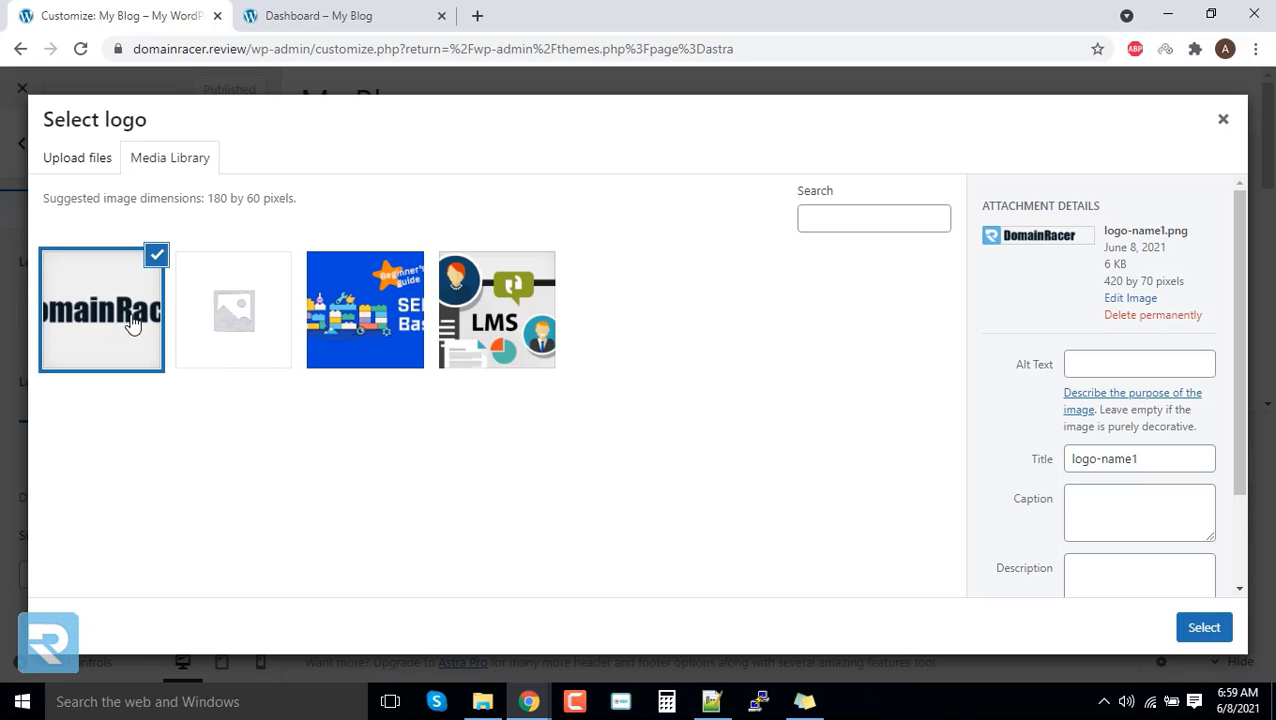
pyautogui.click(1201, 630)
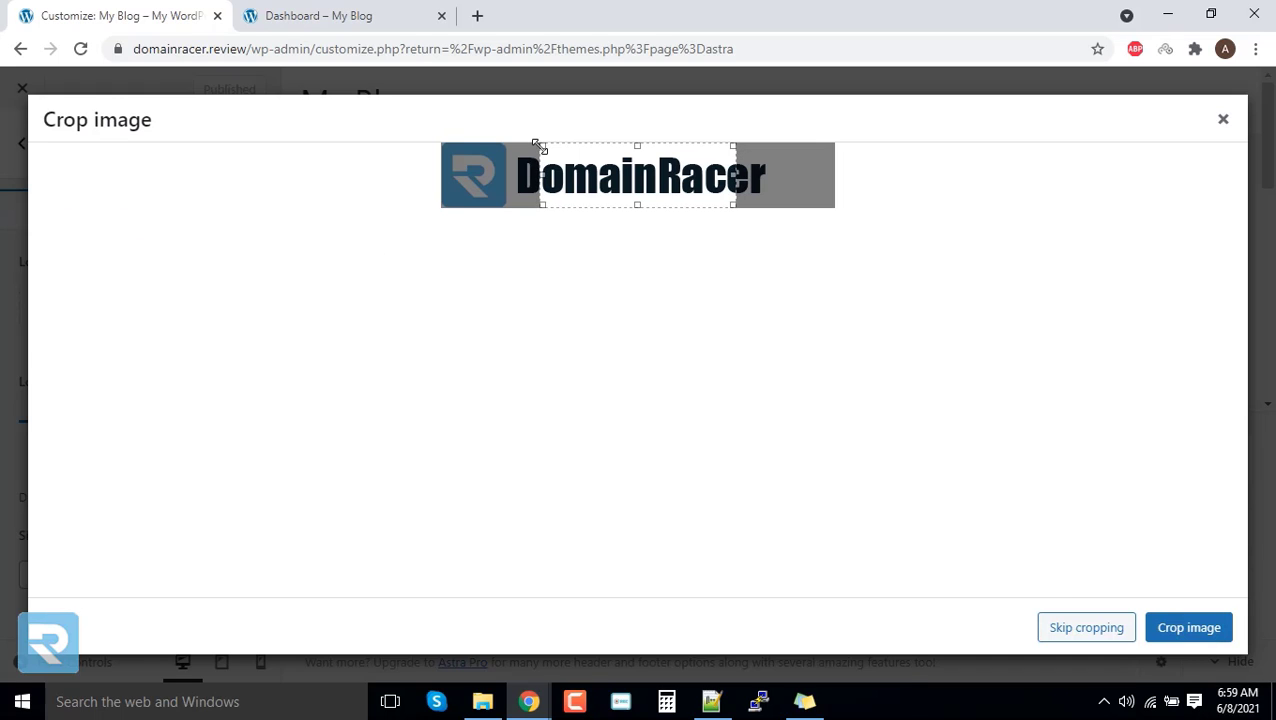
pyautogui.moveTo(540, 147); pyautogui.dragTo(413, 142)
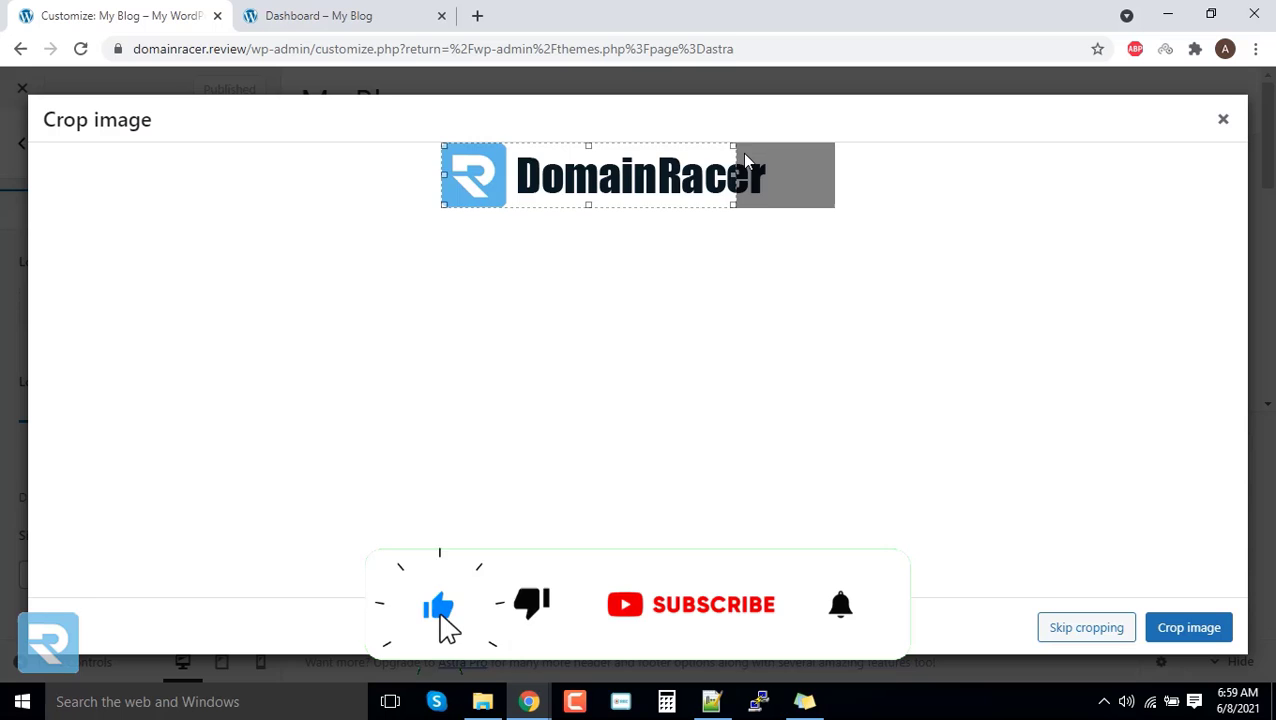
pyautogui.moveTo(731, 147); pyautogui.dragTo(835, 144)
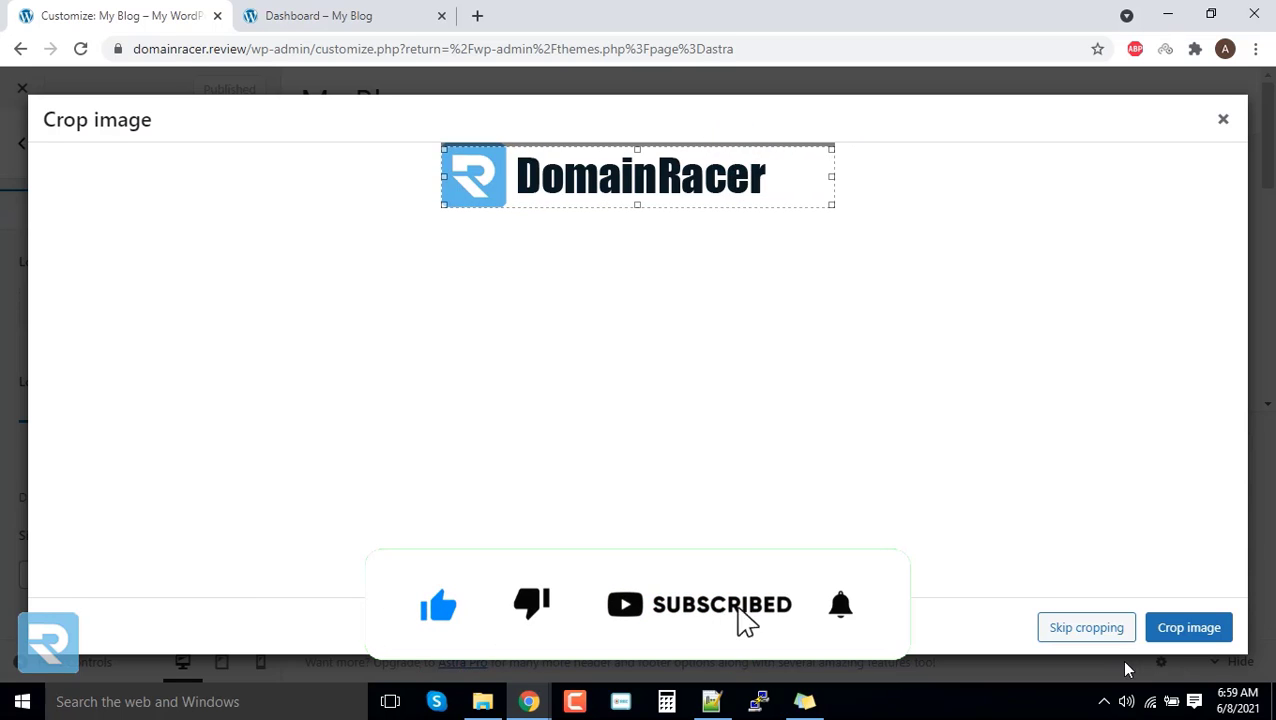
pyautogui.click(1098, 632)
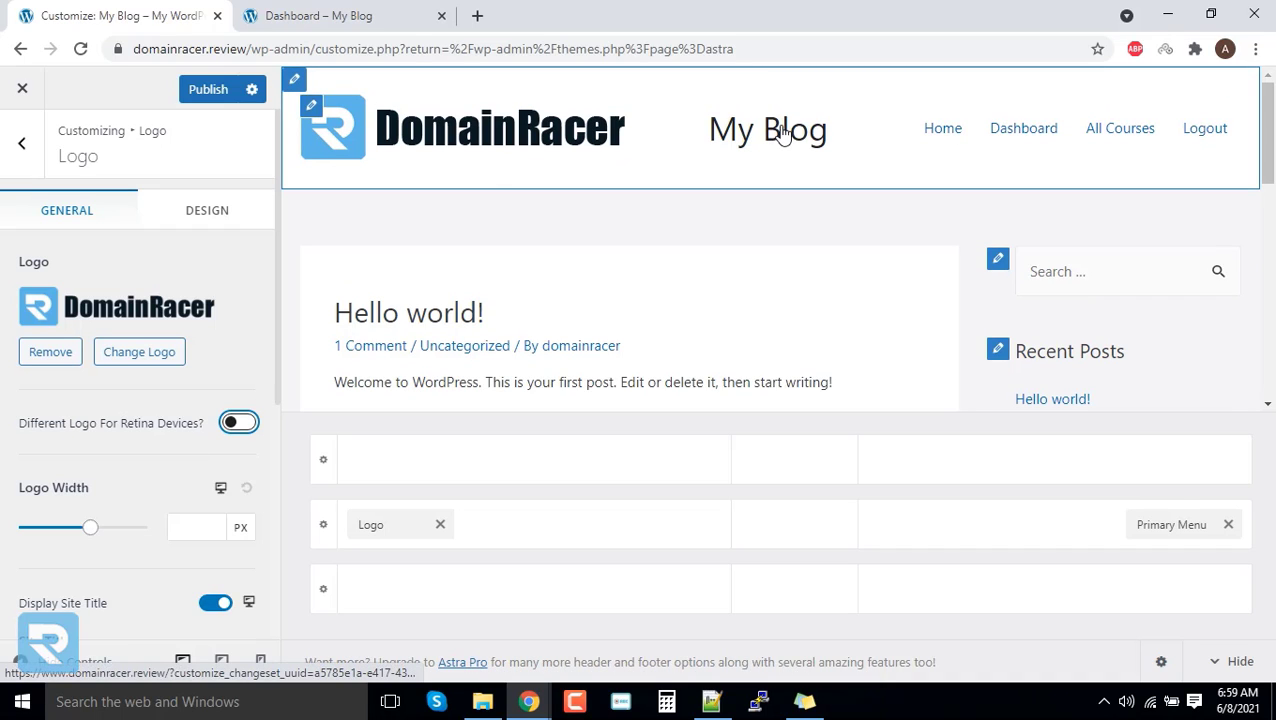
# Turn off Display Site Title and set the Logo Width to 213 px.
pyautogui.click(206, 601)
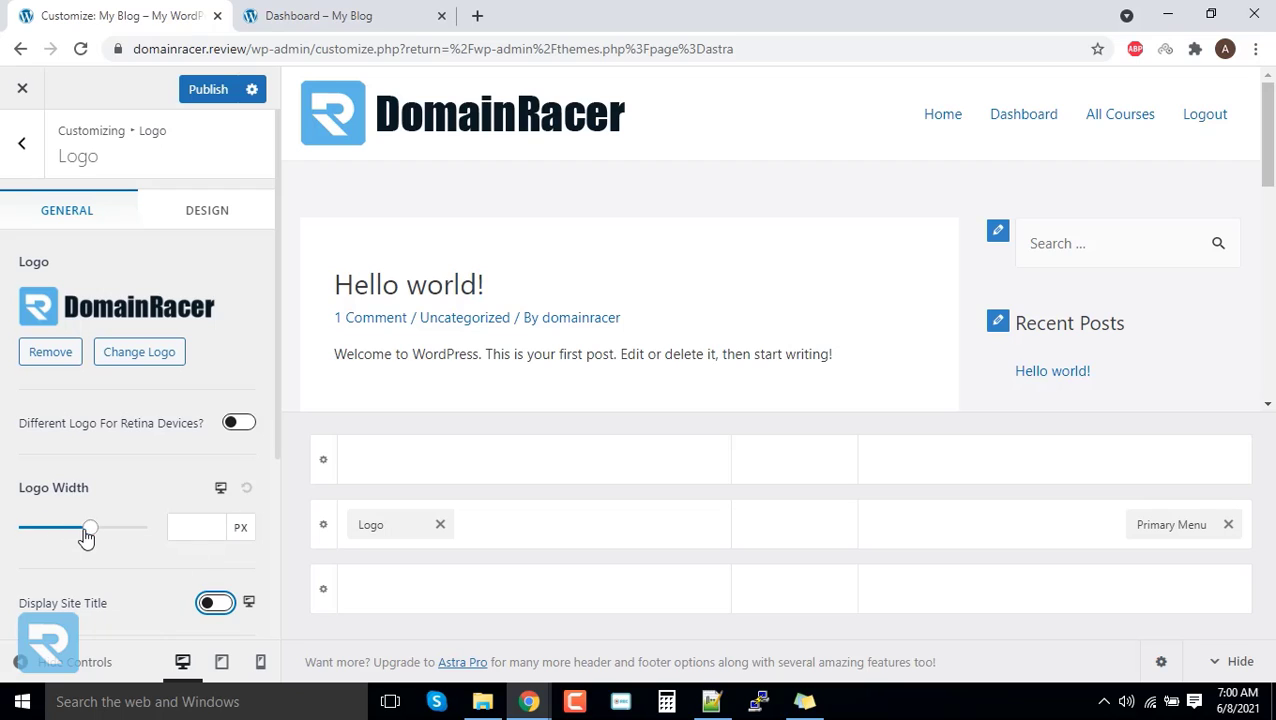
pyautogui.moveTo(83, 535); pyautogui.dragTo(67, 538)
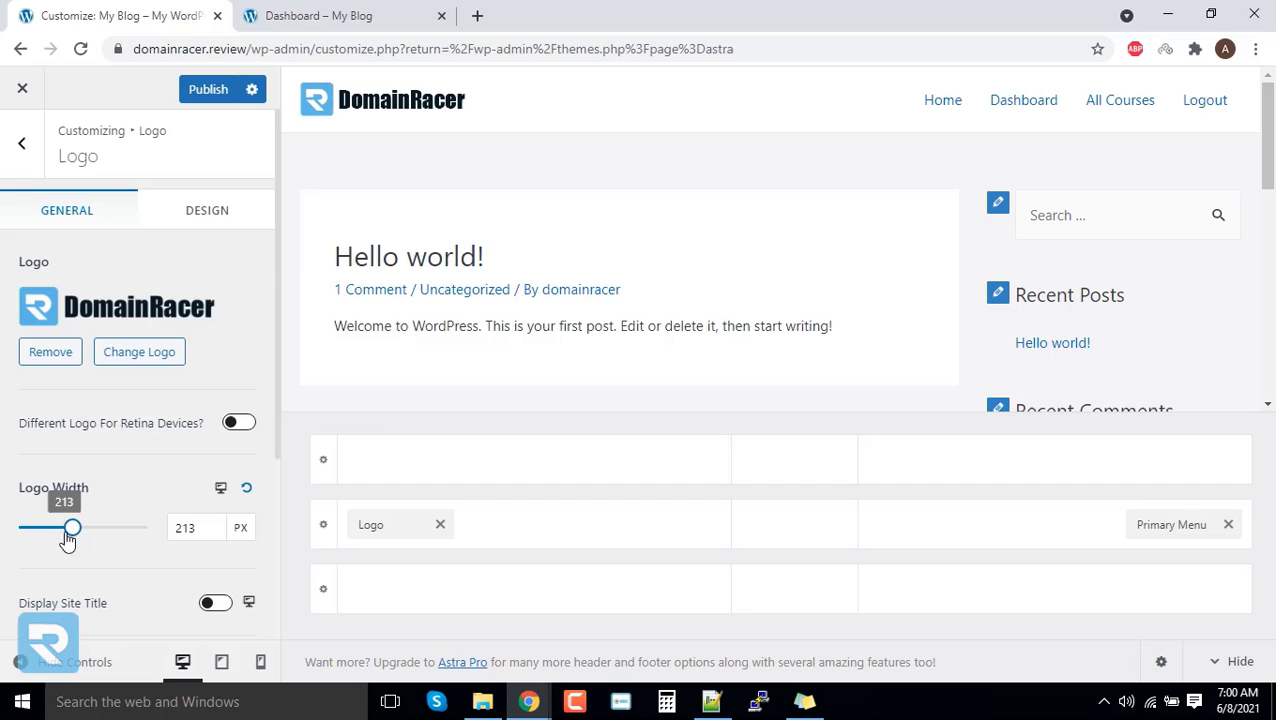
# Publish the Customizer changes, reload the live Dashboard page, and go to the homepage.
pyautogui.click(210, 90)
pyautogui.click(318, 15)
pyautogui.rightClick(550, 228)
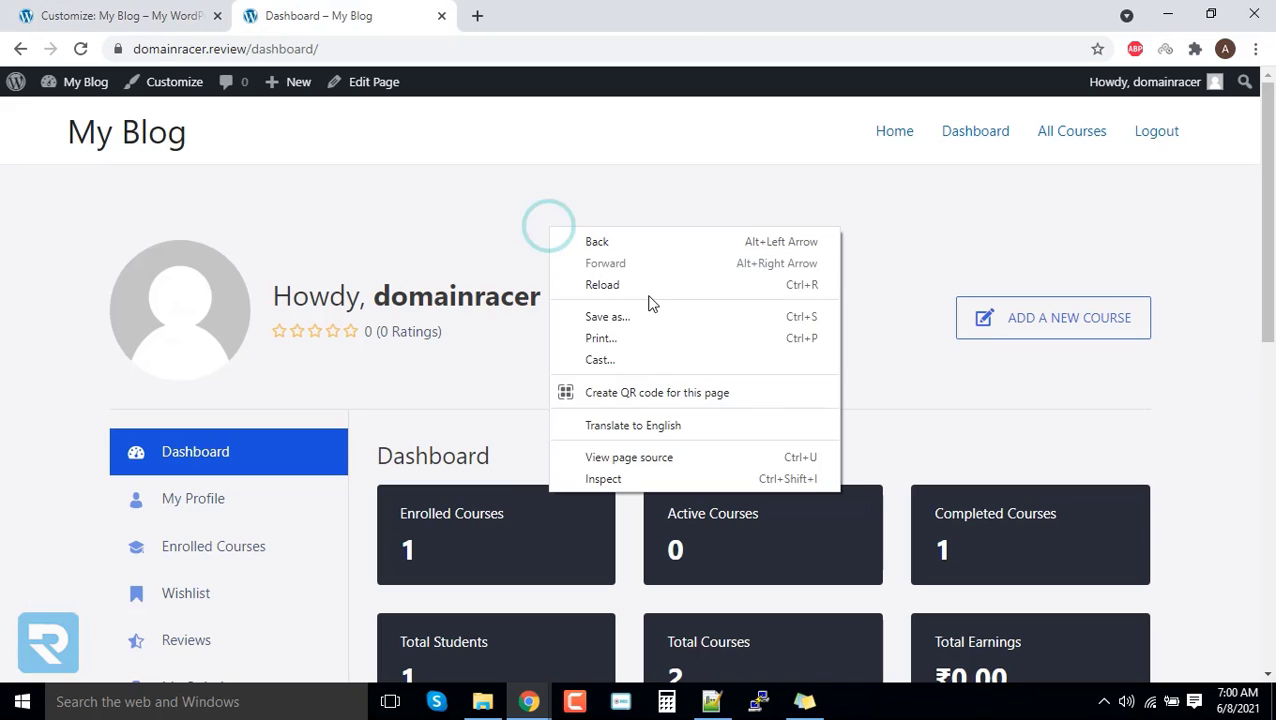
pyautogui.click(641, 284)
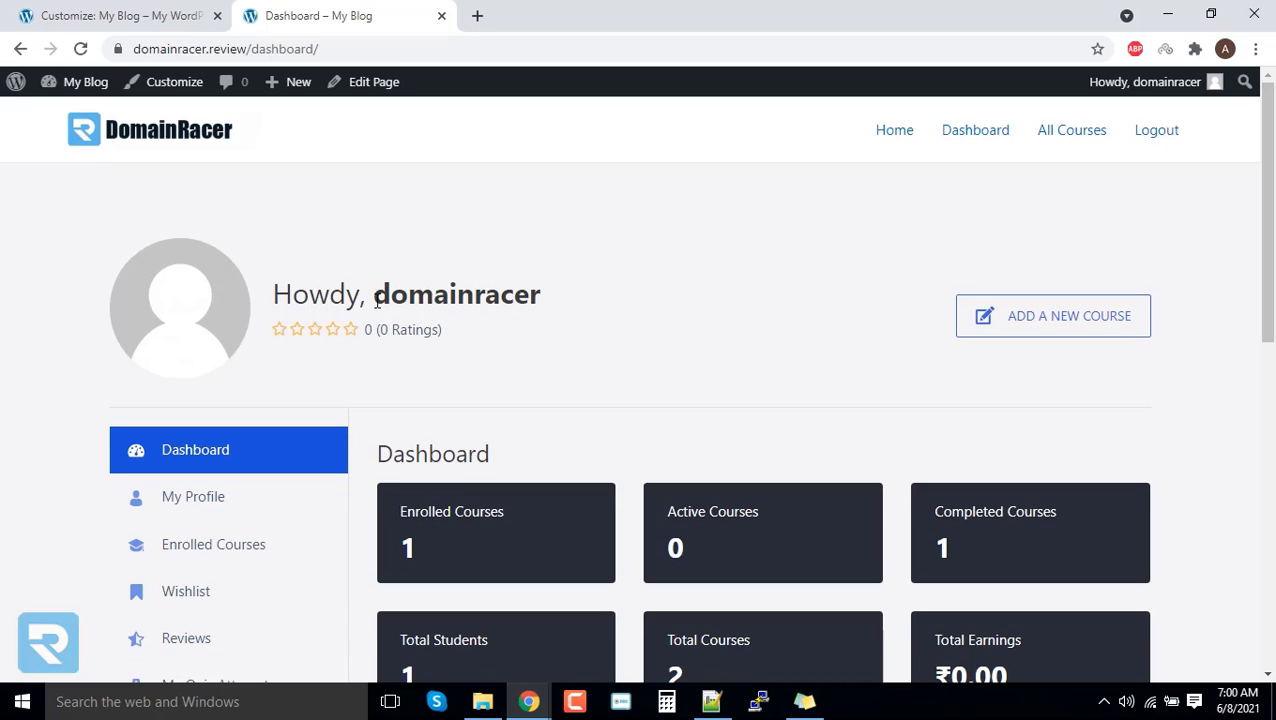
pyautogui.click(406, 129)
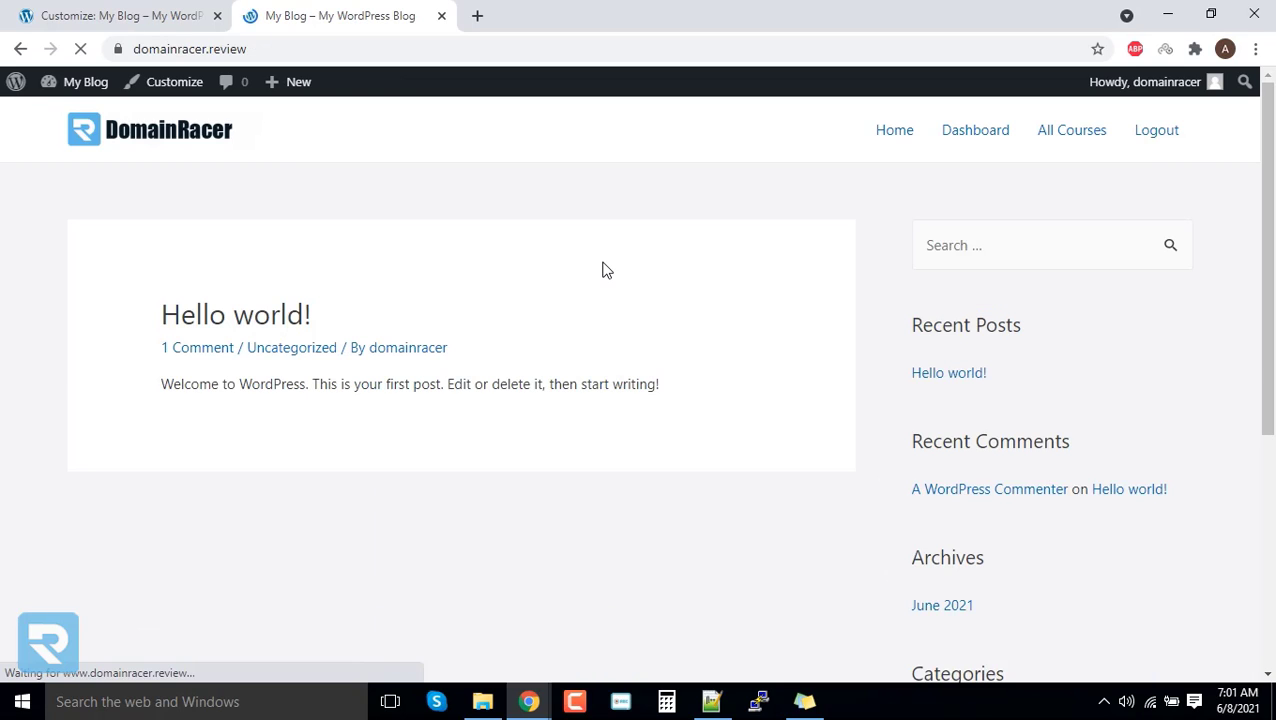